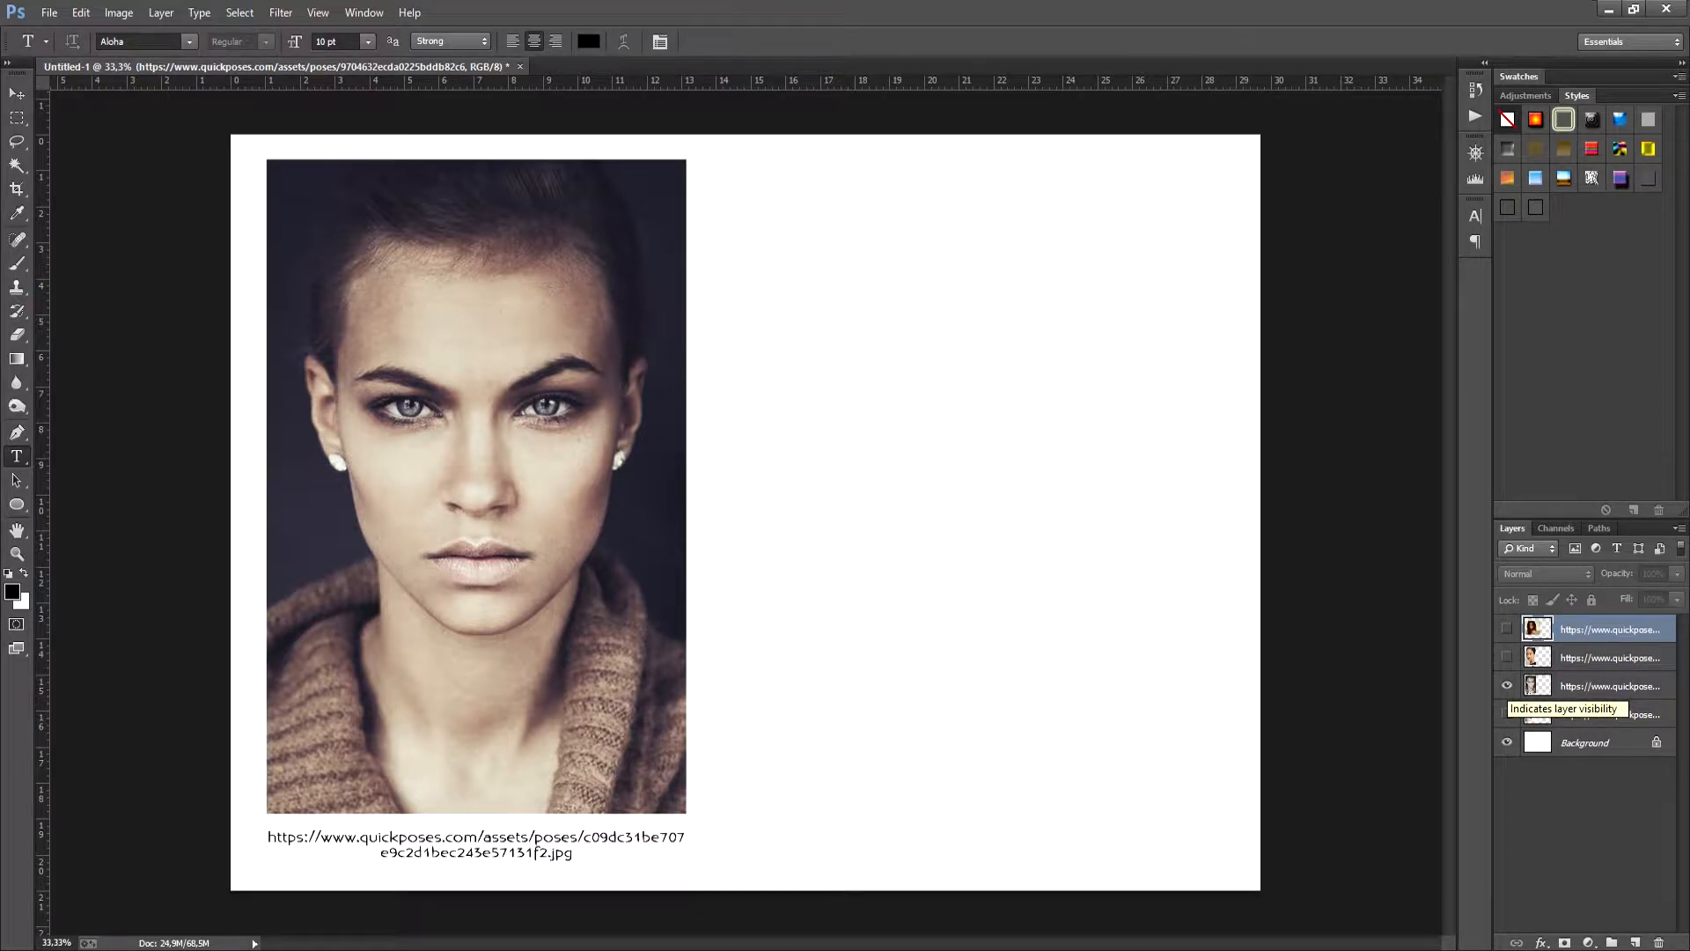
- Preview the frontal, three-quarter and long-haired reference portraits one at a time
click(1507, 686)
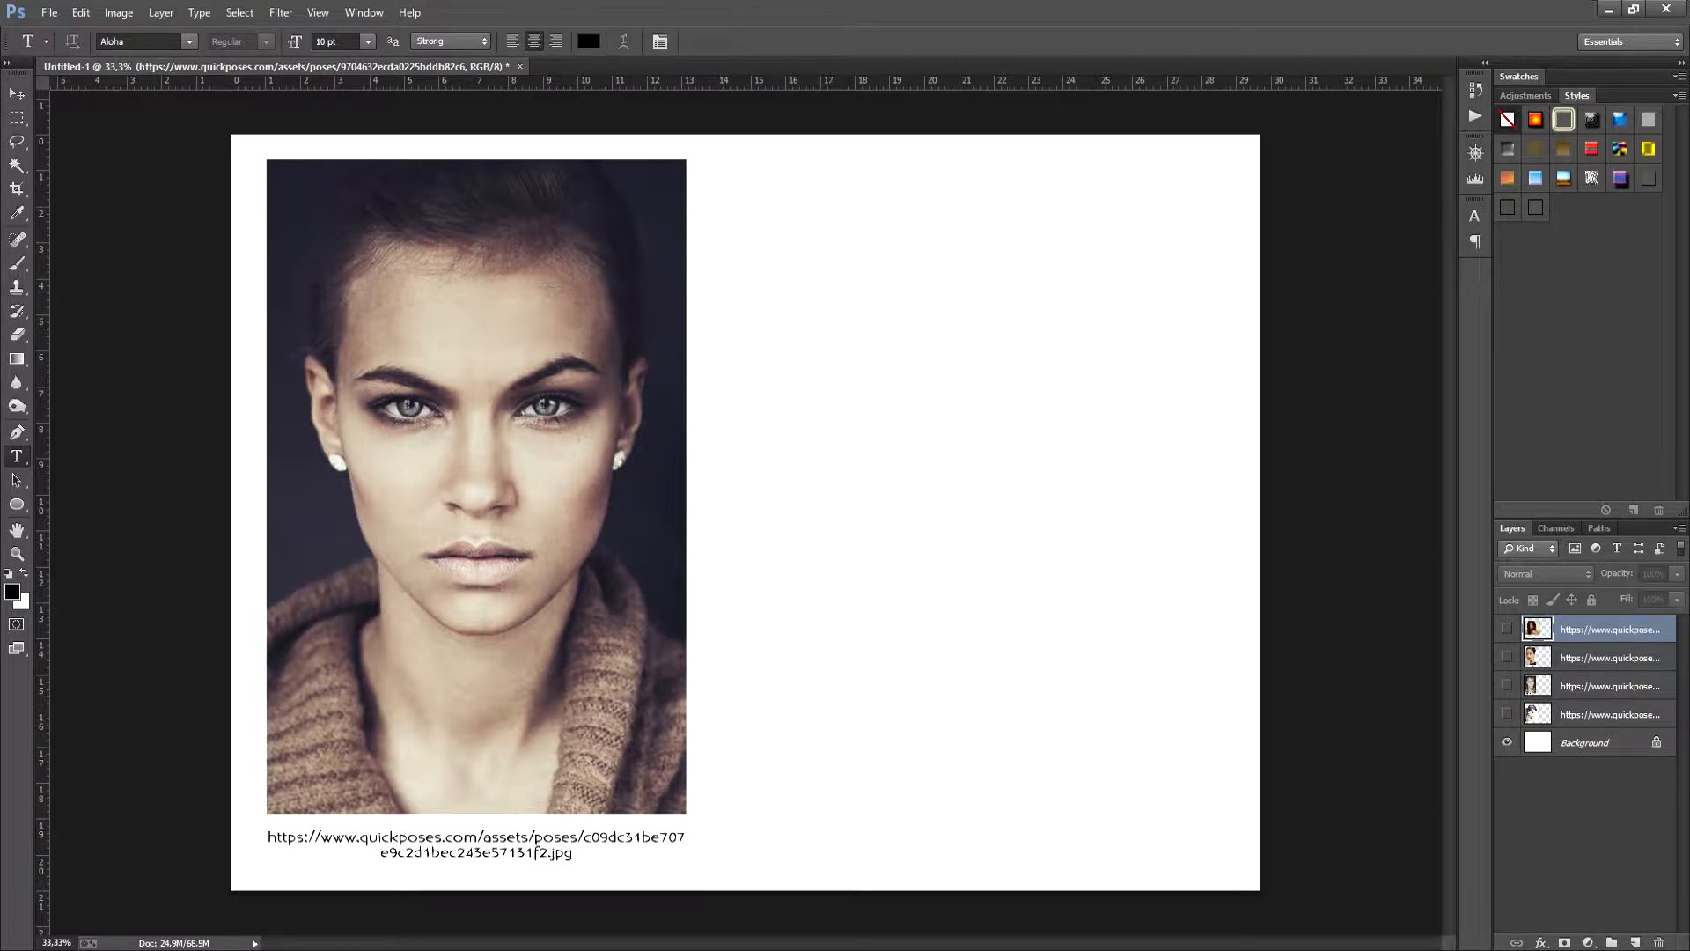
click(1507, 657)
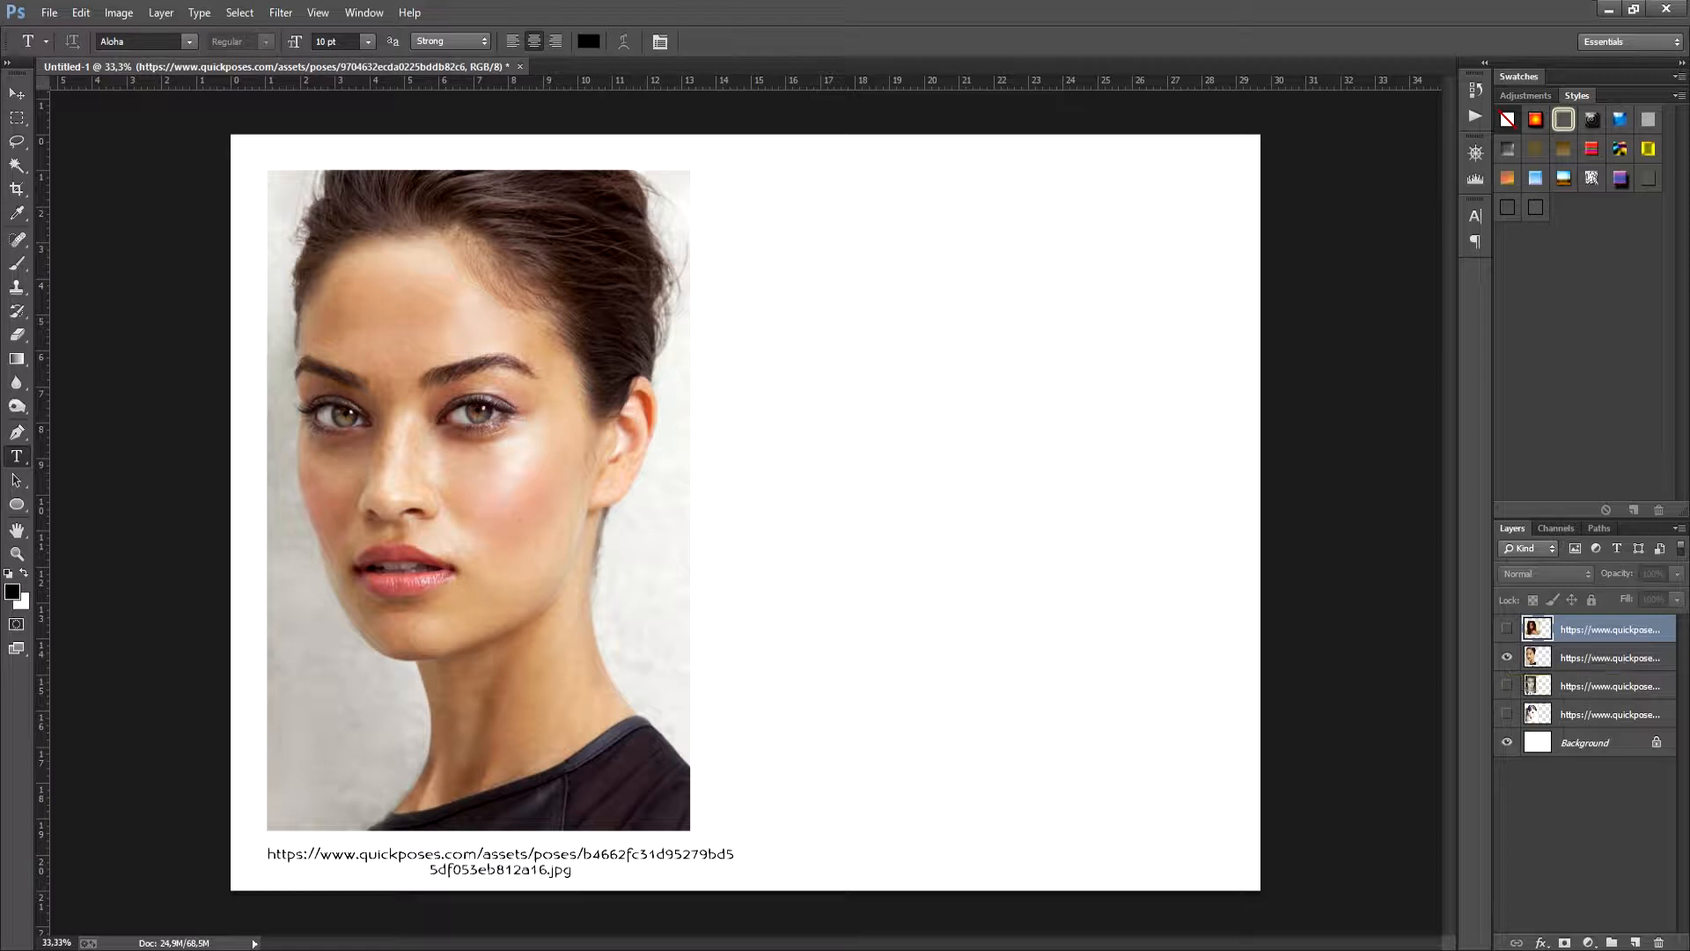
click(1507, 658)
click(1508, 629)
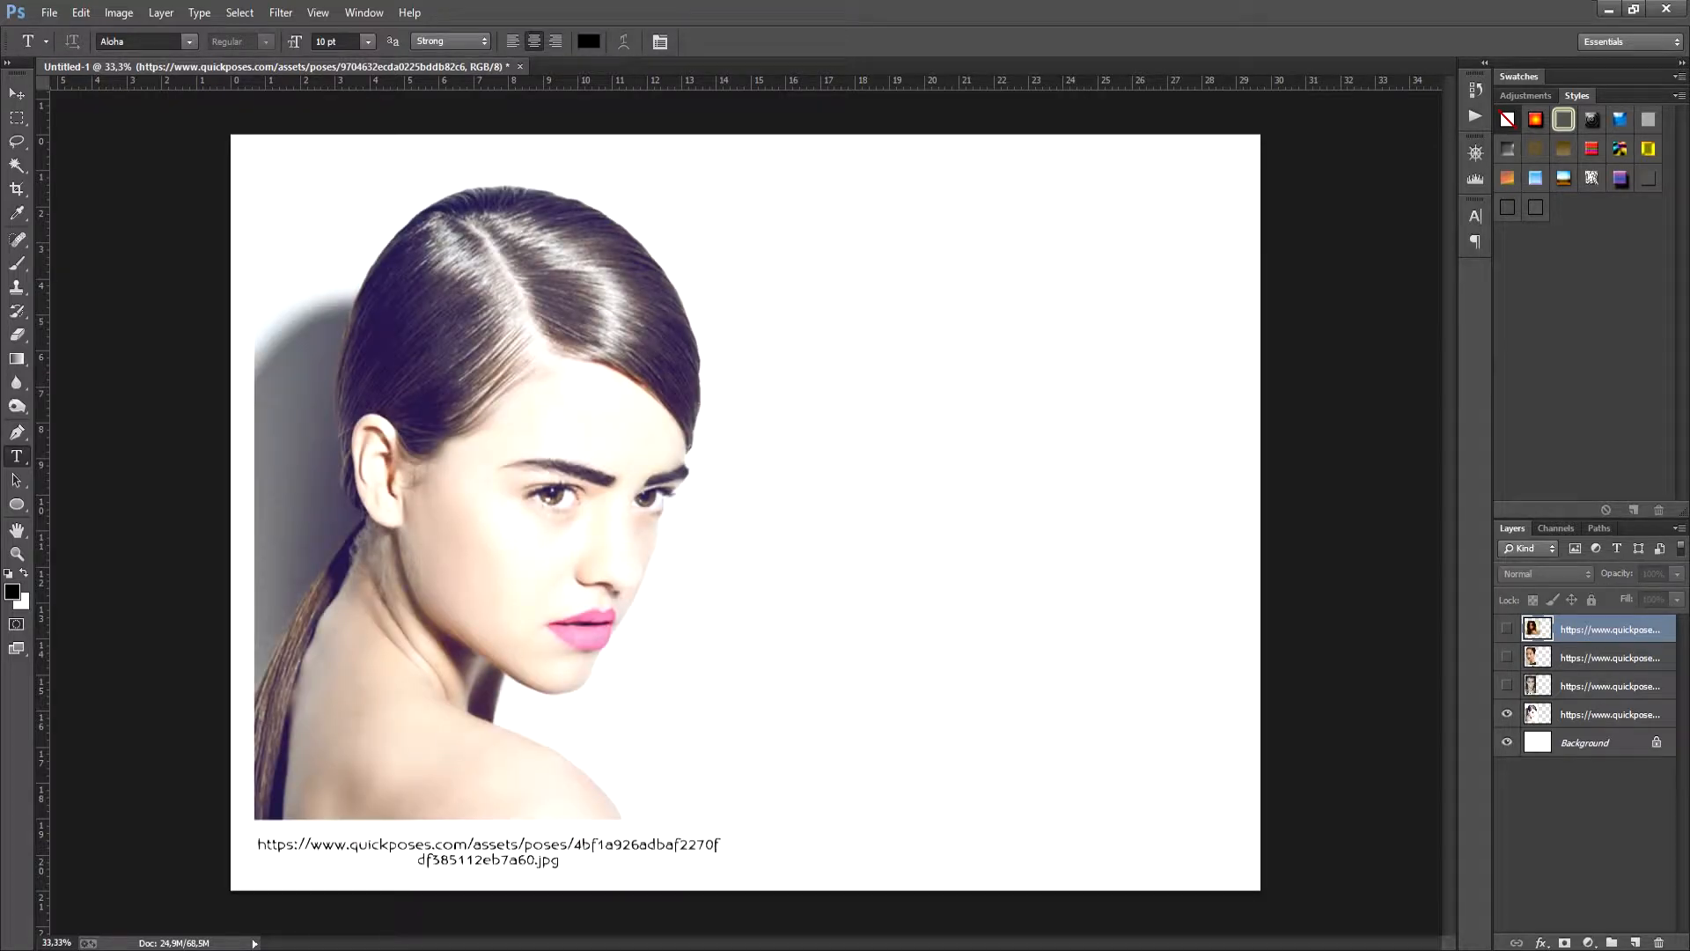
- Add a new layer above the portrait of the woman with the ponytail and ready the Brush tool for sketching
click(1609, 715)
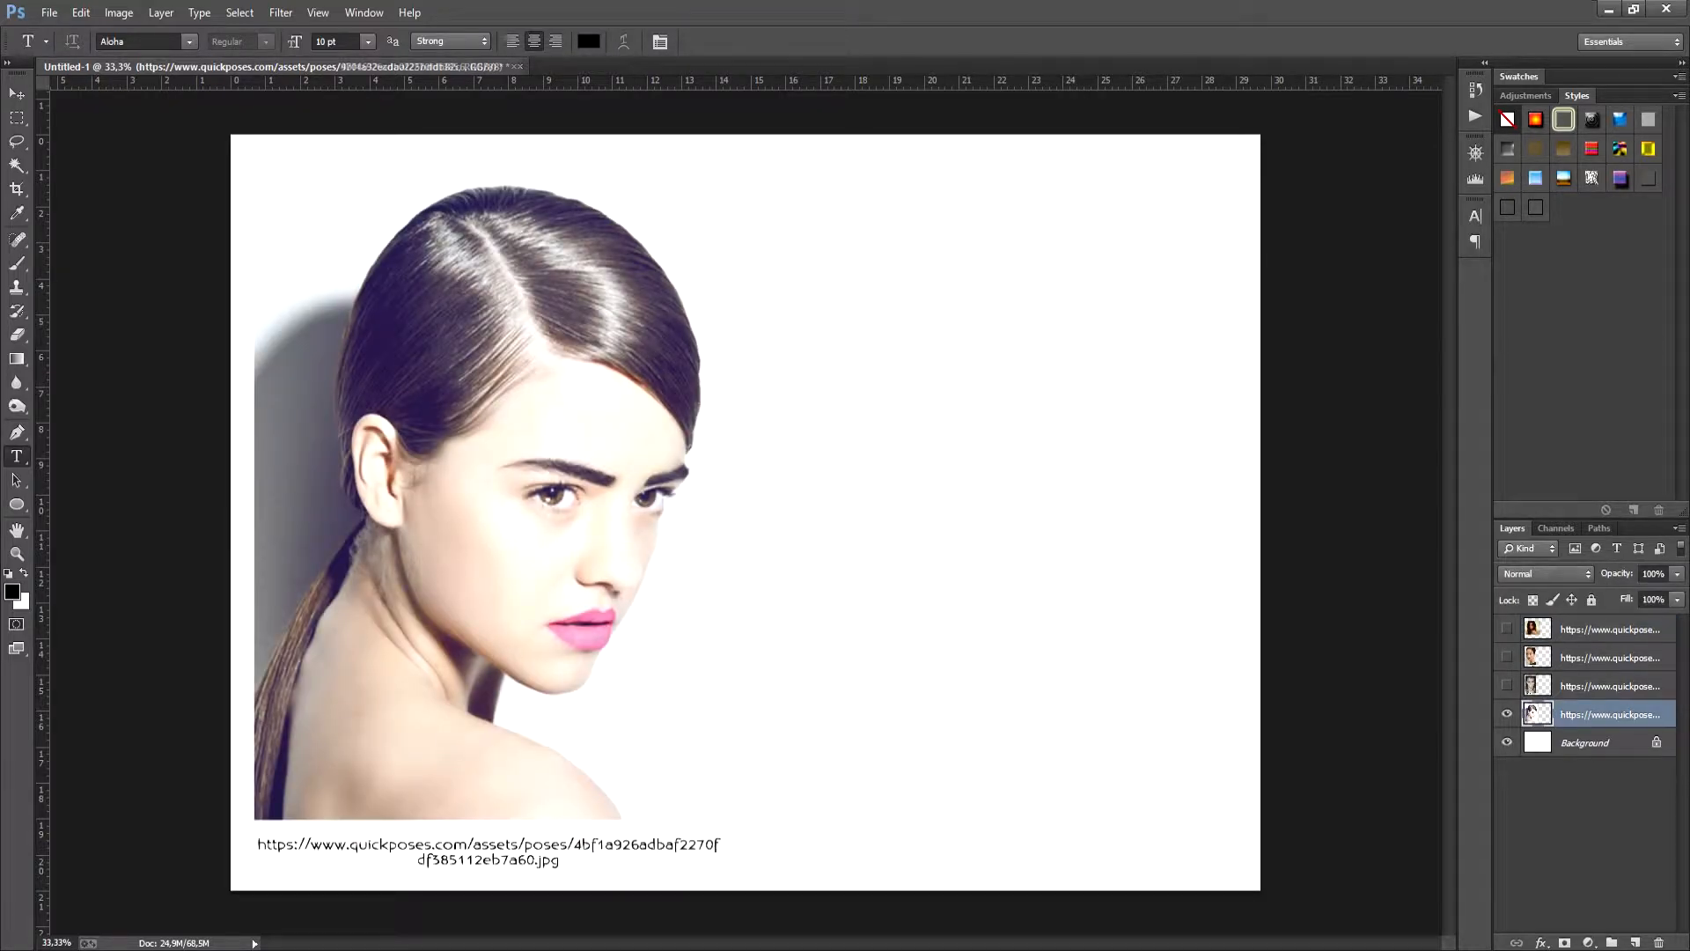
click(1636, 942)
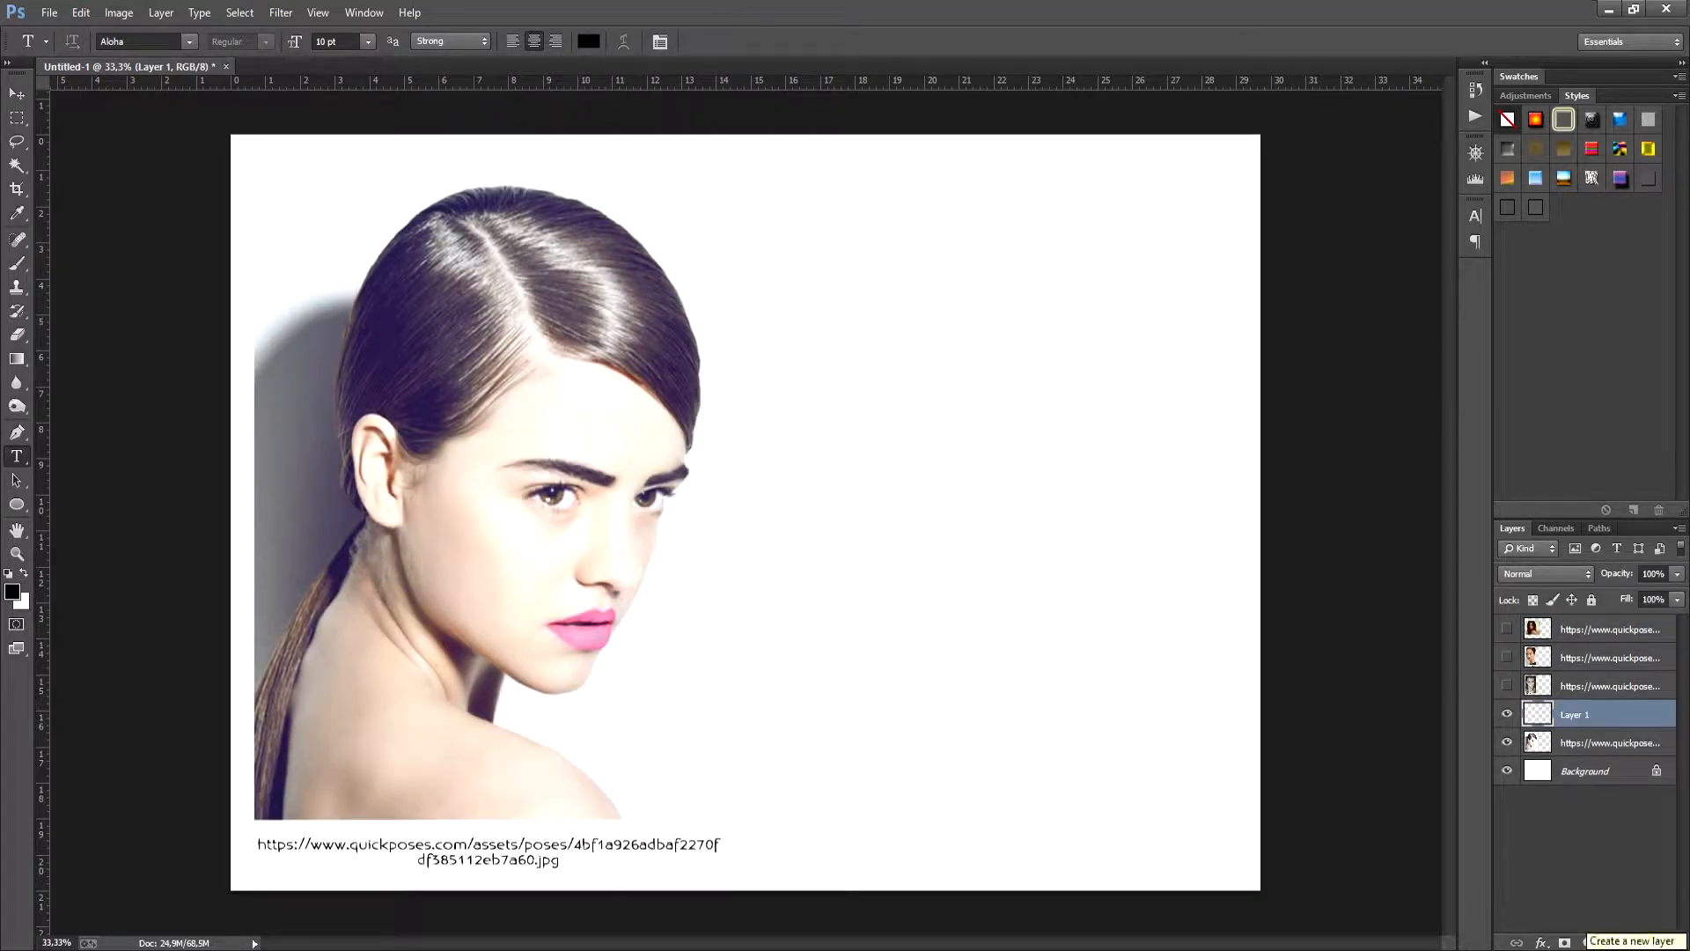
key(b)
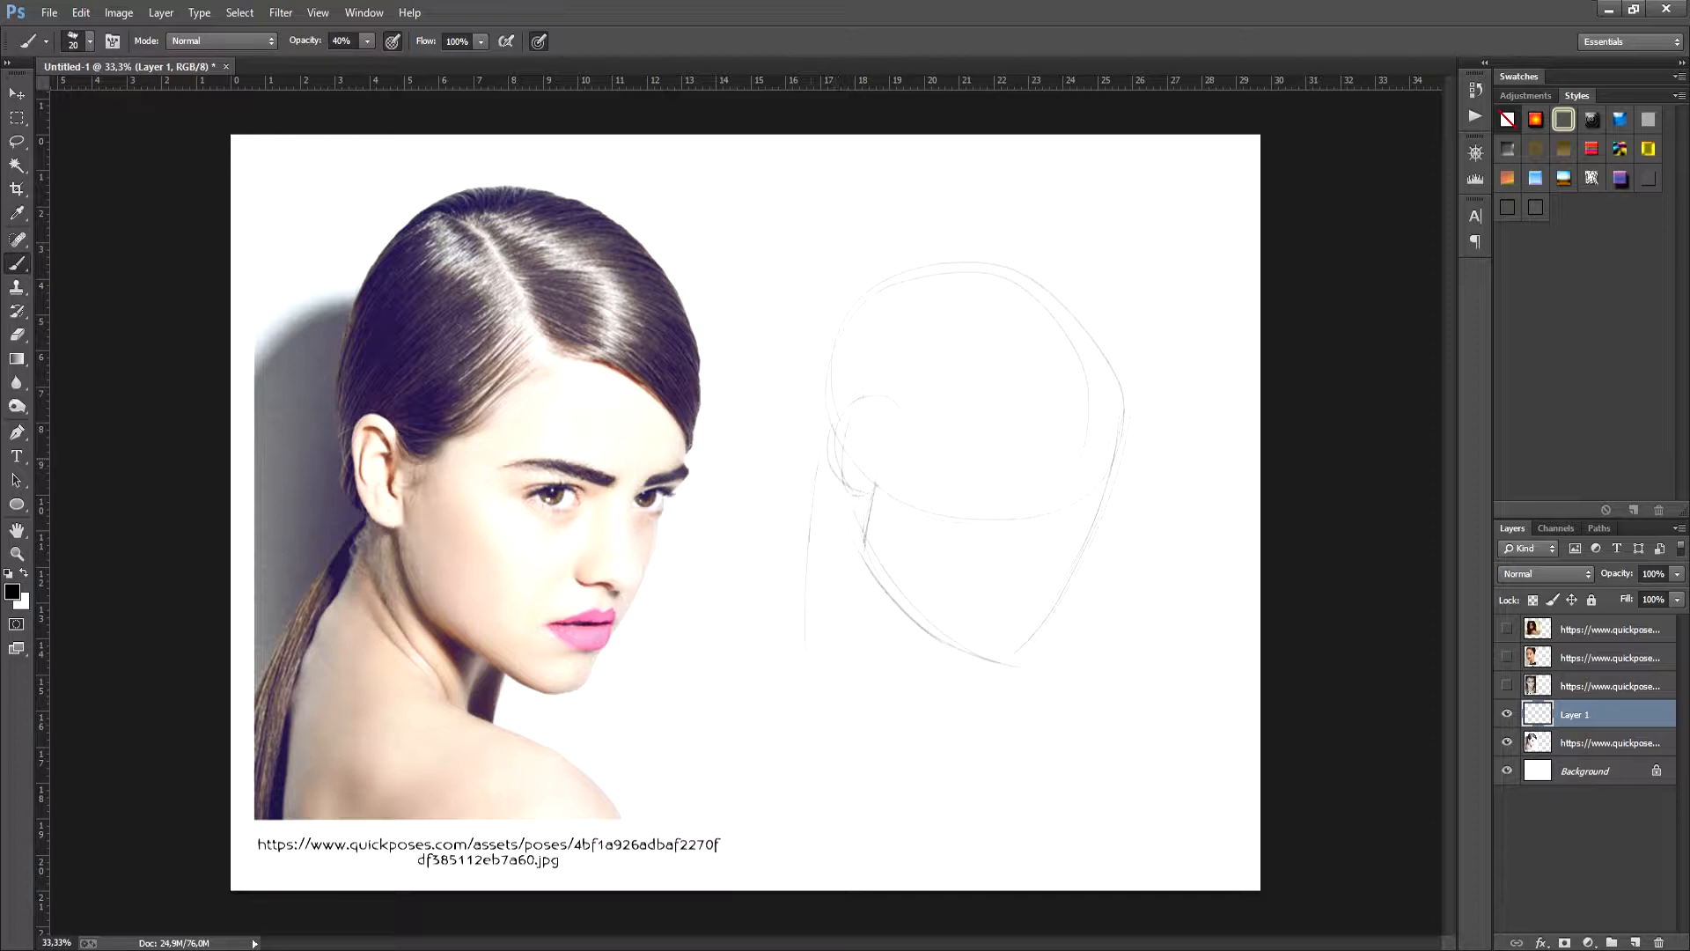
- Sketch the turned head with its ponytail and shoulder line, and rough in the nose, lips and chin
mouse_move(811, 507)
mouse_down()
mouse_move(787, 695)
mouse_move(1057, 713)
mouse_up()
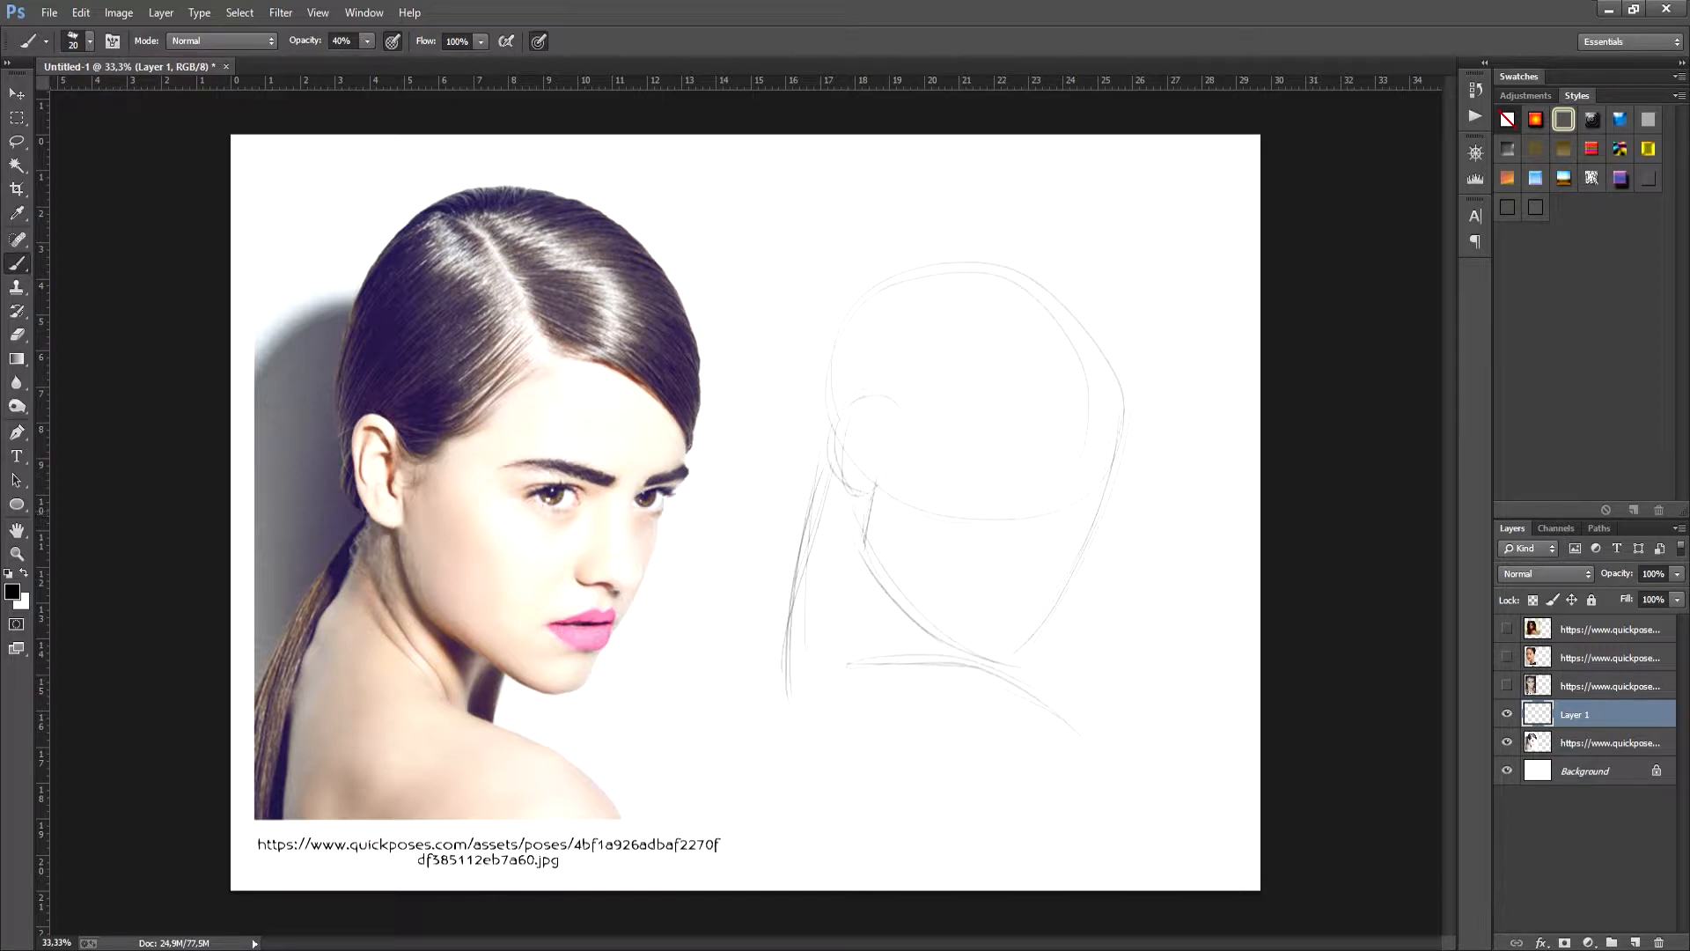
mouse_move(991, 511)
mouse_down()
mouse_move(1019, 519)
mouse_move(1017, 629)
mouse_up()
drag(1041, 573, 1070, 578)
mouse_move(1038, 626)
mouse_down()
mouse_move(1008, 640)
mouse_move(1027, 644)
mouse_up()
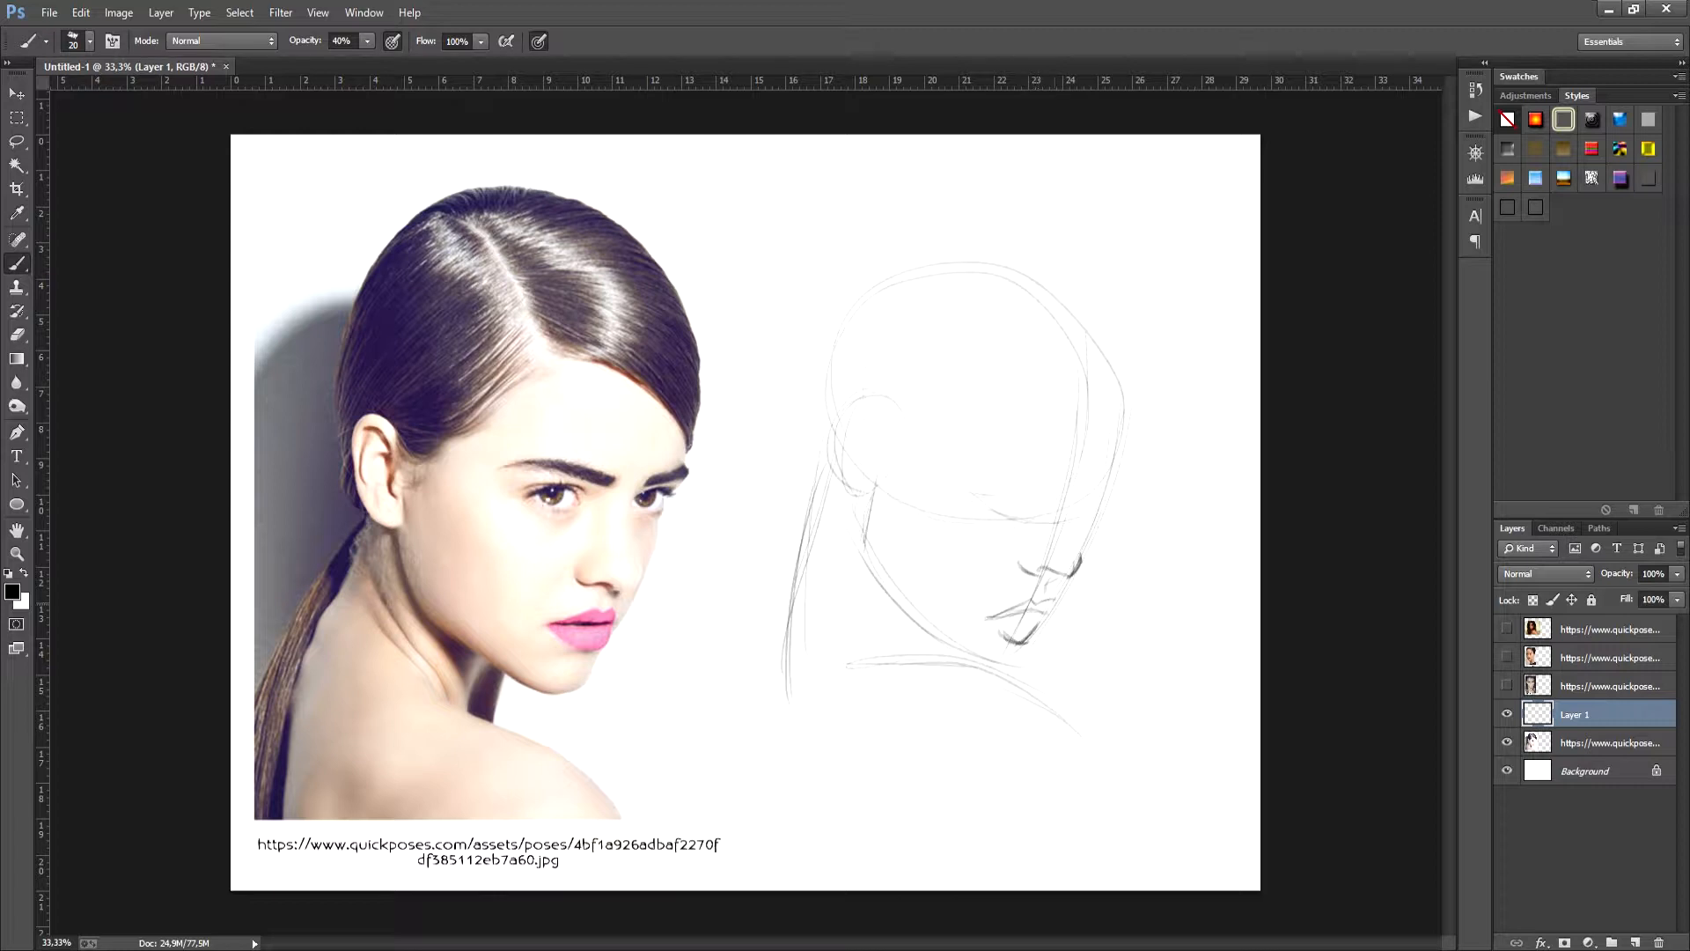
mouse_move(1055, 600)
mouse_down()
mouse_move(1036, 609)
mouse_move(1059, 605)
mouse_move(1021, 671)
mouse_up()
drag(1031, 654, 1010, 665)
drag(1026, 564, 1065, 577)
- Block in both eyes and the straight dark eyebrows around the curved eye guideline
drag(959, 495, 990, 493)
drag(991, 494, 1018, 532)
mouse_move(979, 520)
mouse_down()
mouse_move(1018, 520)
mouse_move(1008, 534)
mouse_move(1098, 521)
mouse_up()
mouse_move(977, 483)
mouse_down()
mouse_move(1036, 500)
mouse_move(979, 488)
mouse_move(1103, 487)
mouse_move(1012, 364)
mouse_move(918, 381)
mouse_move(953, 385)
mouse_move(978, 441)
mouse_up()
key(e)
key(b)
key(r)
key(b)
key(r)
drag(1088, 418, 1067, 427)
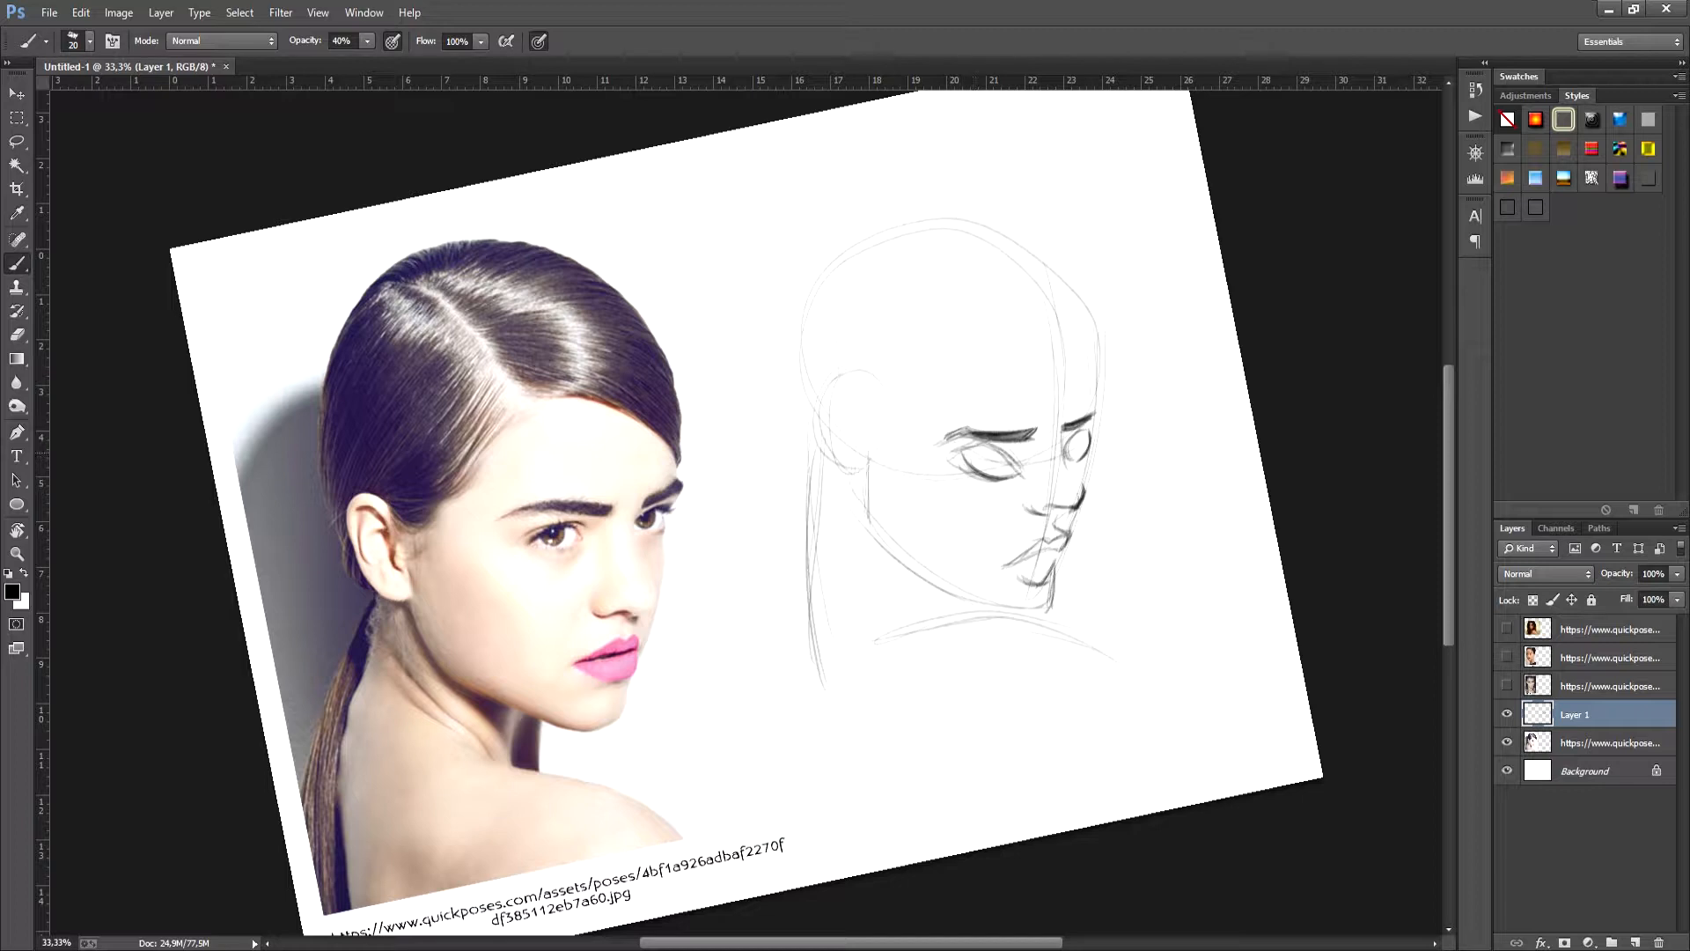
- Darken the eyelids and irises and firm up the eye shapes of the turned face
mouse_move(953, 455)
mouse_down()
mouse_move(1000, 445)
mouse_move(1023, 477)
mouse_move(993, 453)
mouse_move(1000, 508)
mouse_move(1080, 512)
mouse_move(1079, 561)
mouse_up()
key(r)
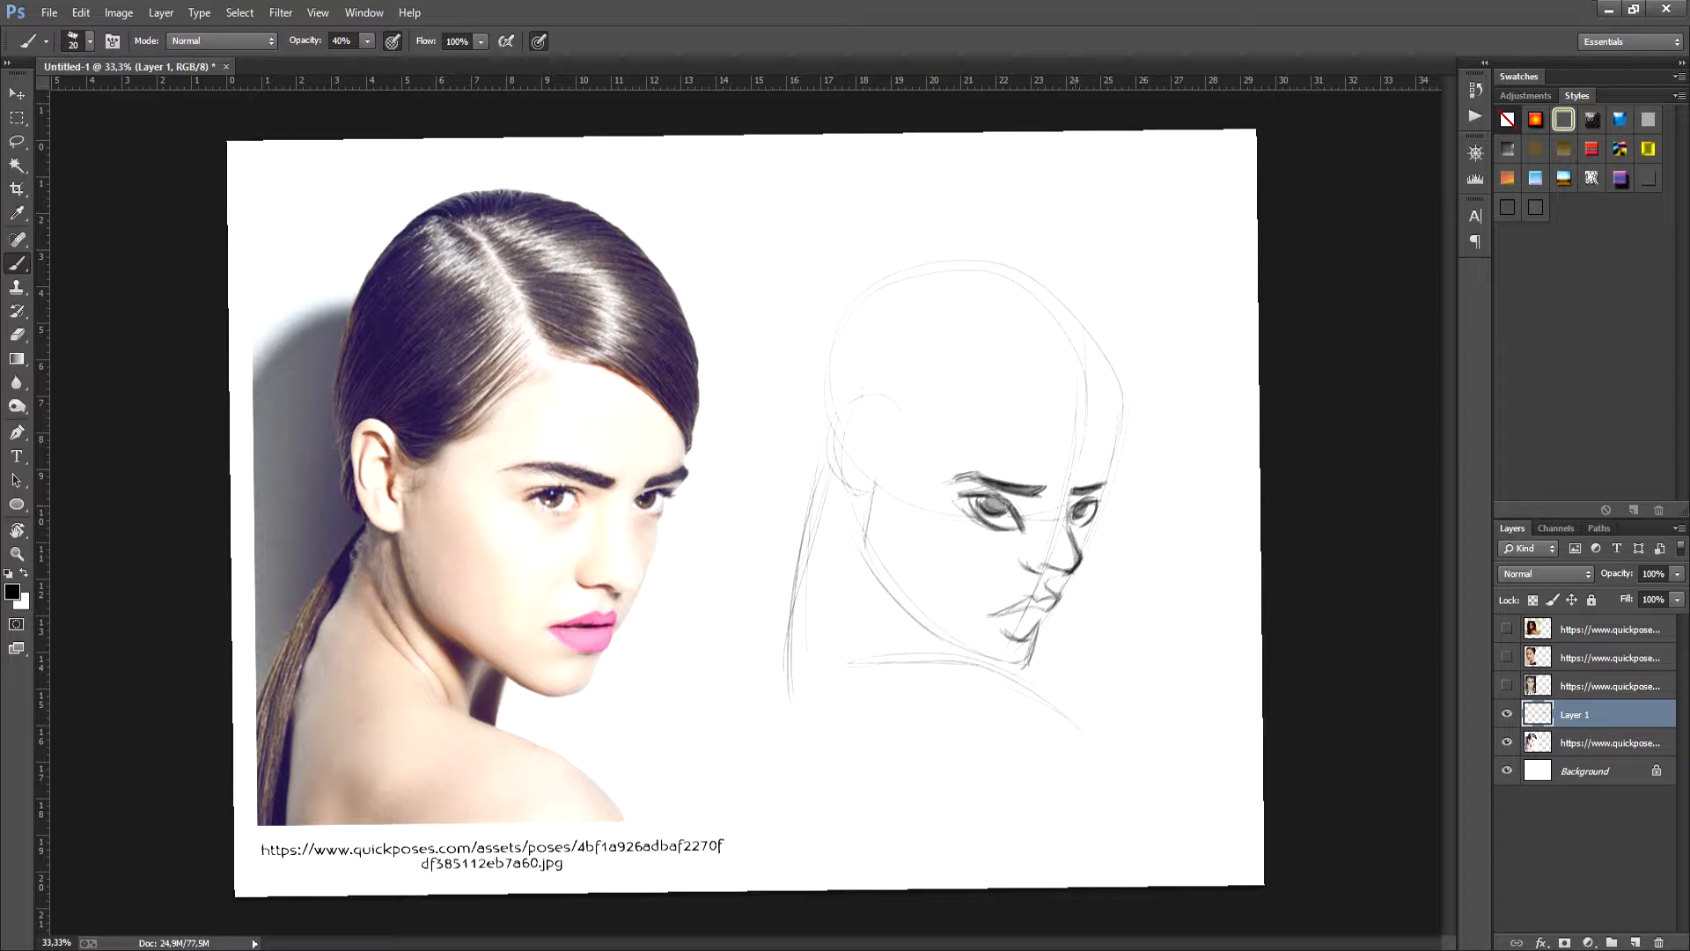
alt+click(1067, 526)
key(d)
- Darken the jaw, chin and far-side face contour, and outline the ear with bolder strokes
mouse_move(874, 486)
mouse_down()
mouse_move(866, 565)
mouse_move(984, 656)
mouse_up()
drag(891, 590, 1019, 667)
drag(1114, 482, 1101, 504)
drag(1124, 401, 1079, 560)
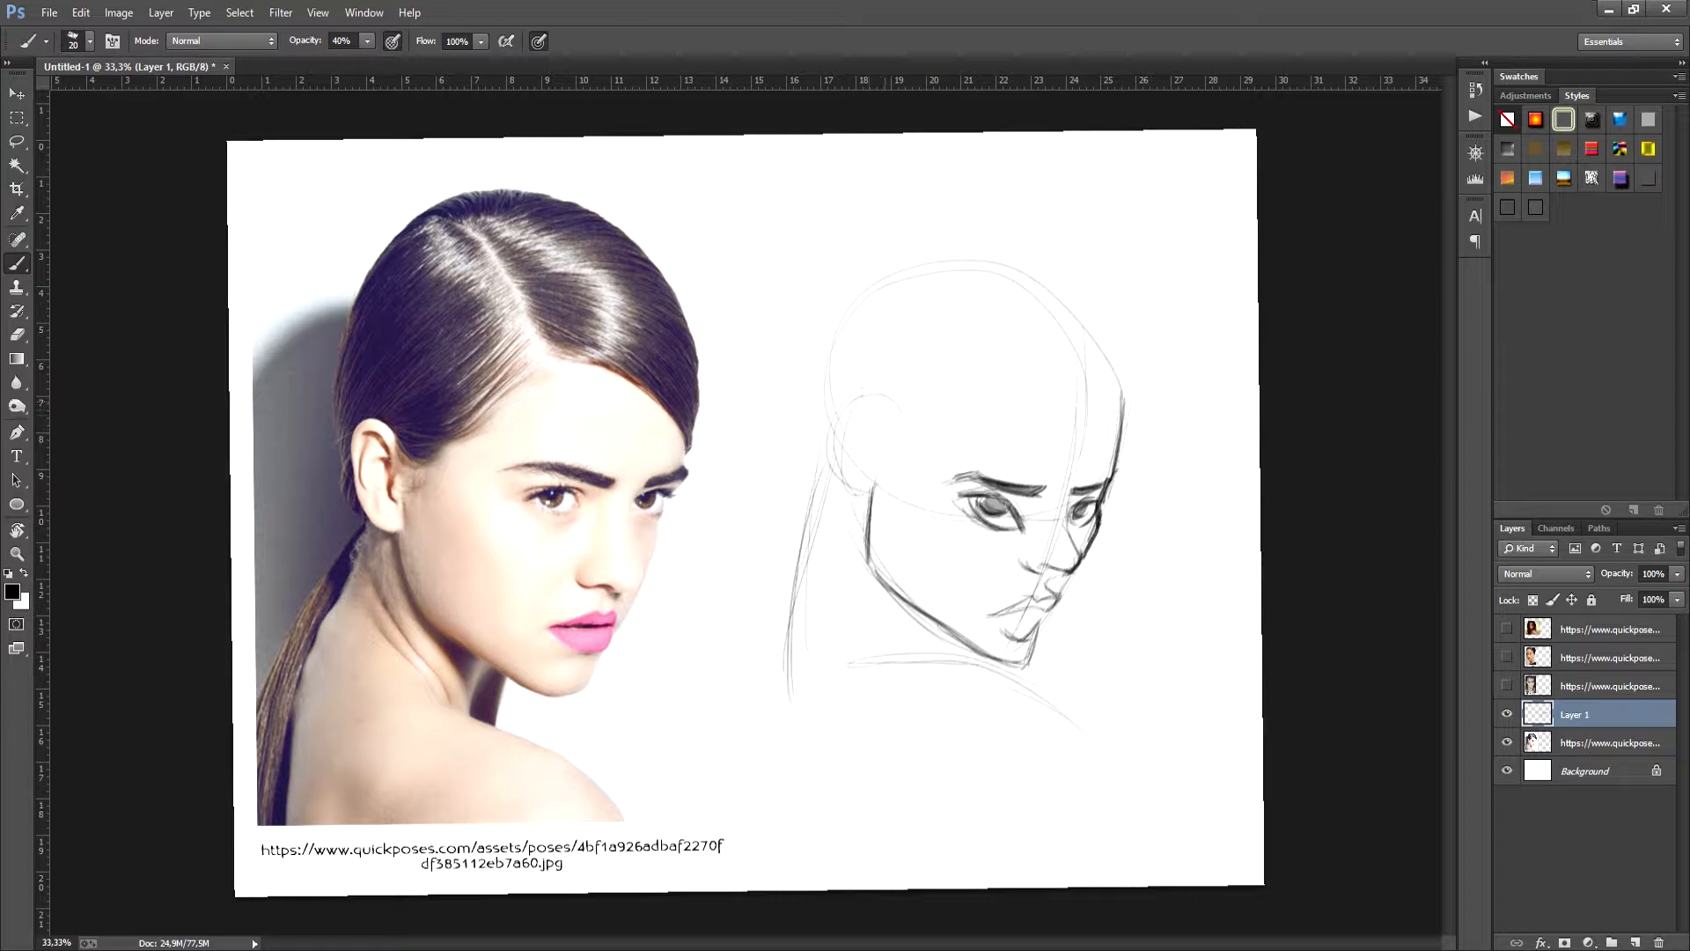
mouse_move(898, 415)
mouse_down()
mouse_move(858, 399)
mouse_move(844, 453)
mouse_up()
drag(844, 396, 862, 501)
drag(841, 437, 871, 500)
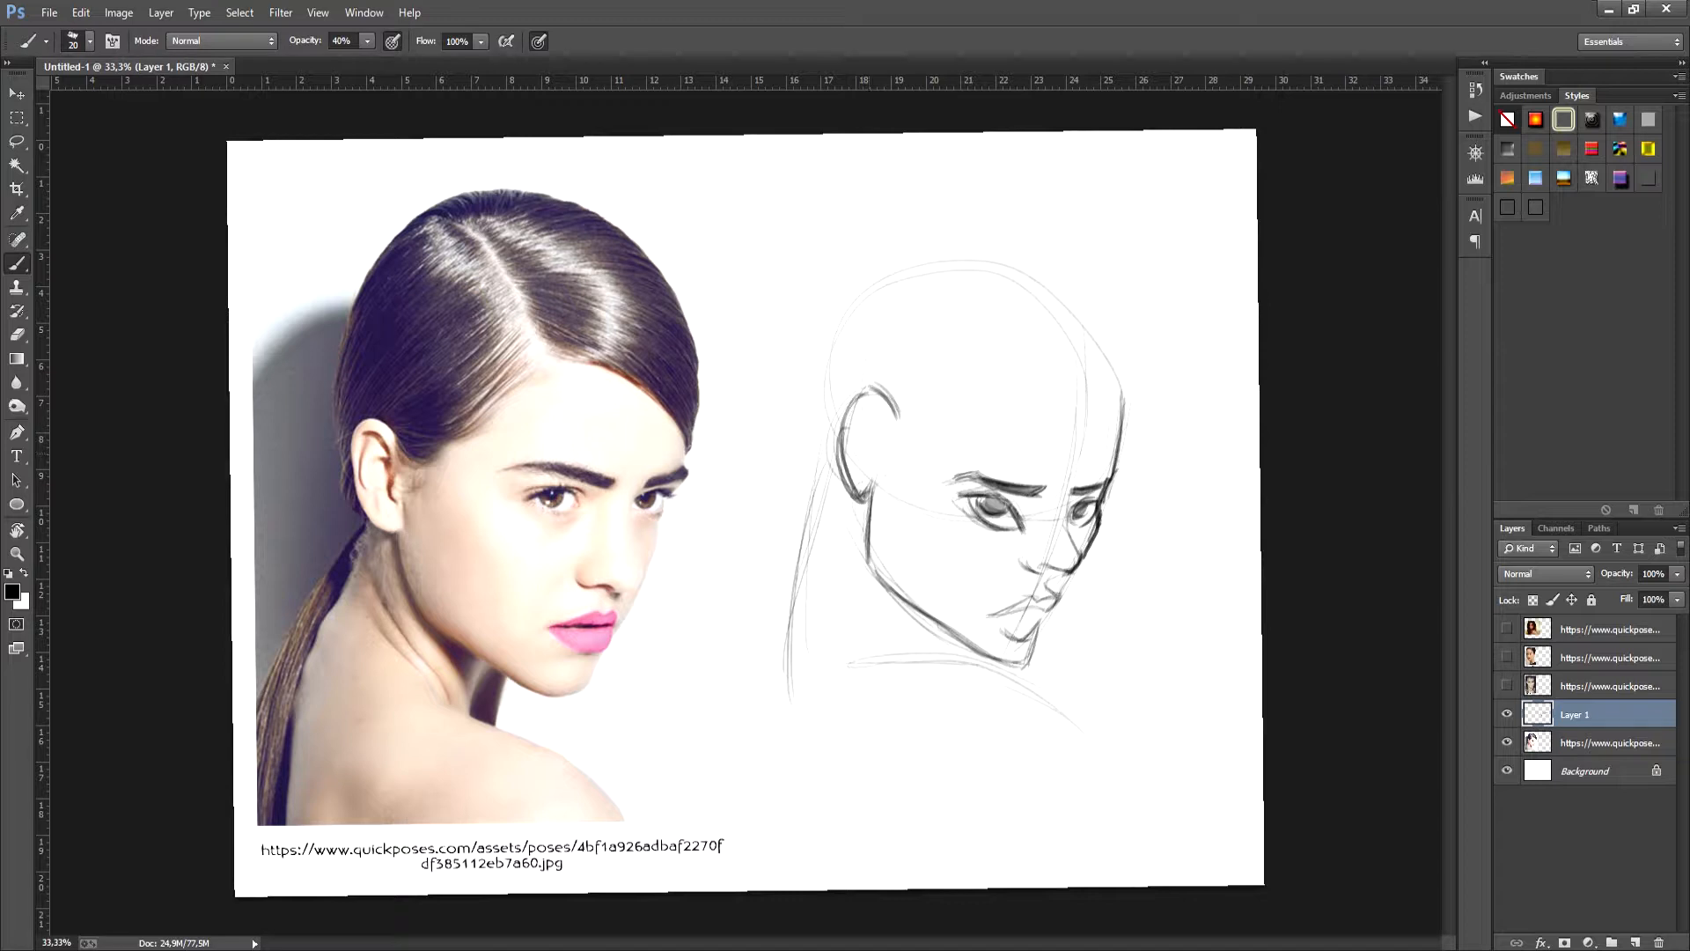
- Draw the hairline, parting, back of the head and swept-back hair strands around the turned face
mouse_move(988, 310)
mouse_down()
mouse_move(1111, 442)
mouse_move(1130, 492)
mouse_up()
mouse_move(1037, 288)
mouse_down()
mouse_move(1143, 389)
mouse_move(1140, 449)
mouse_move(1118, 464)
mouse_up()
drag(1041, 304, 1072, 335)
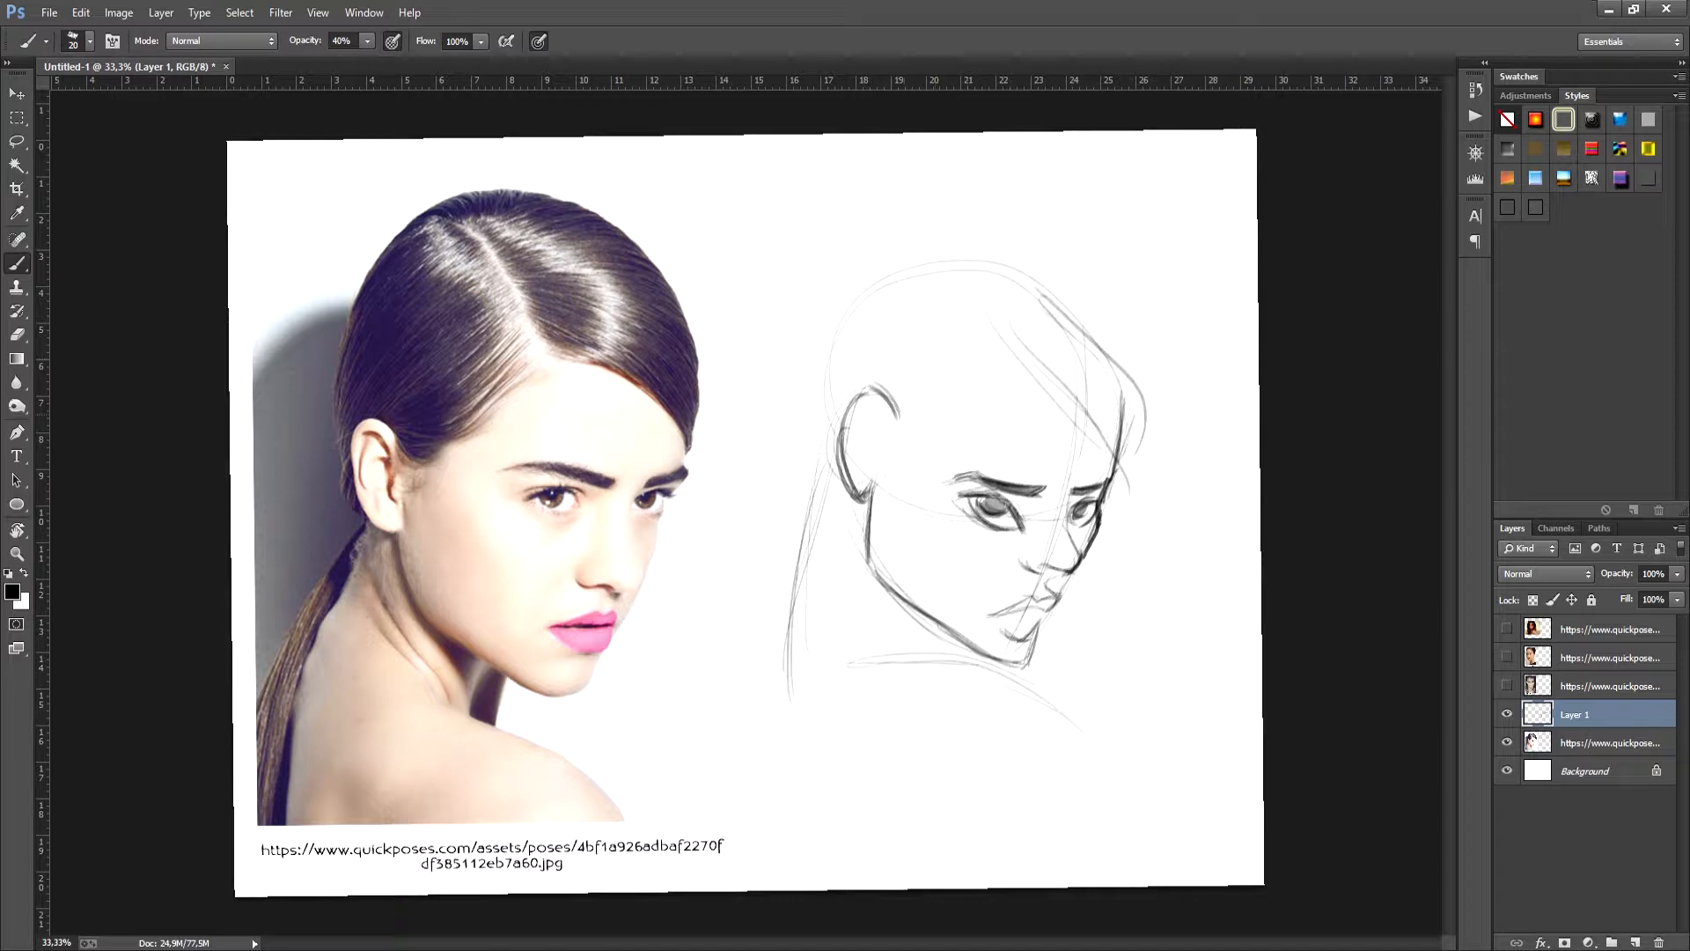
mouse_move(898, 421)
mouse_down()
mouse_move(964, 359)
mouse_move(1062, 391)
mouse_up()
drag(990, 346, 1111, 440)
drag(919, 269, 974, 333)
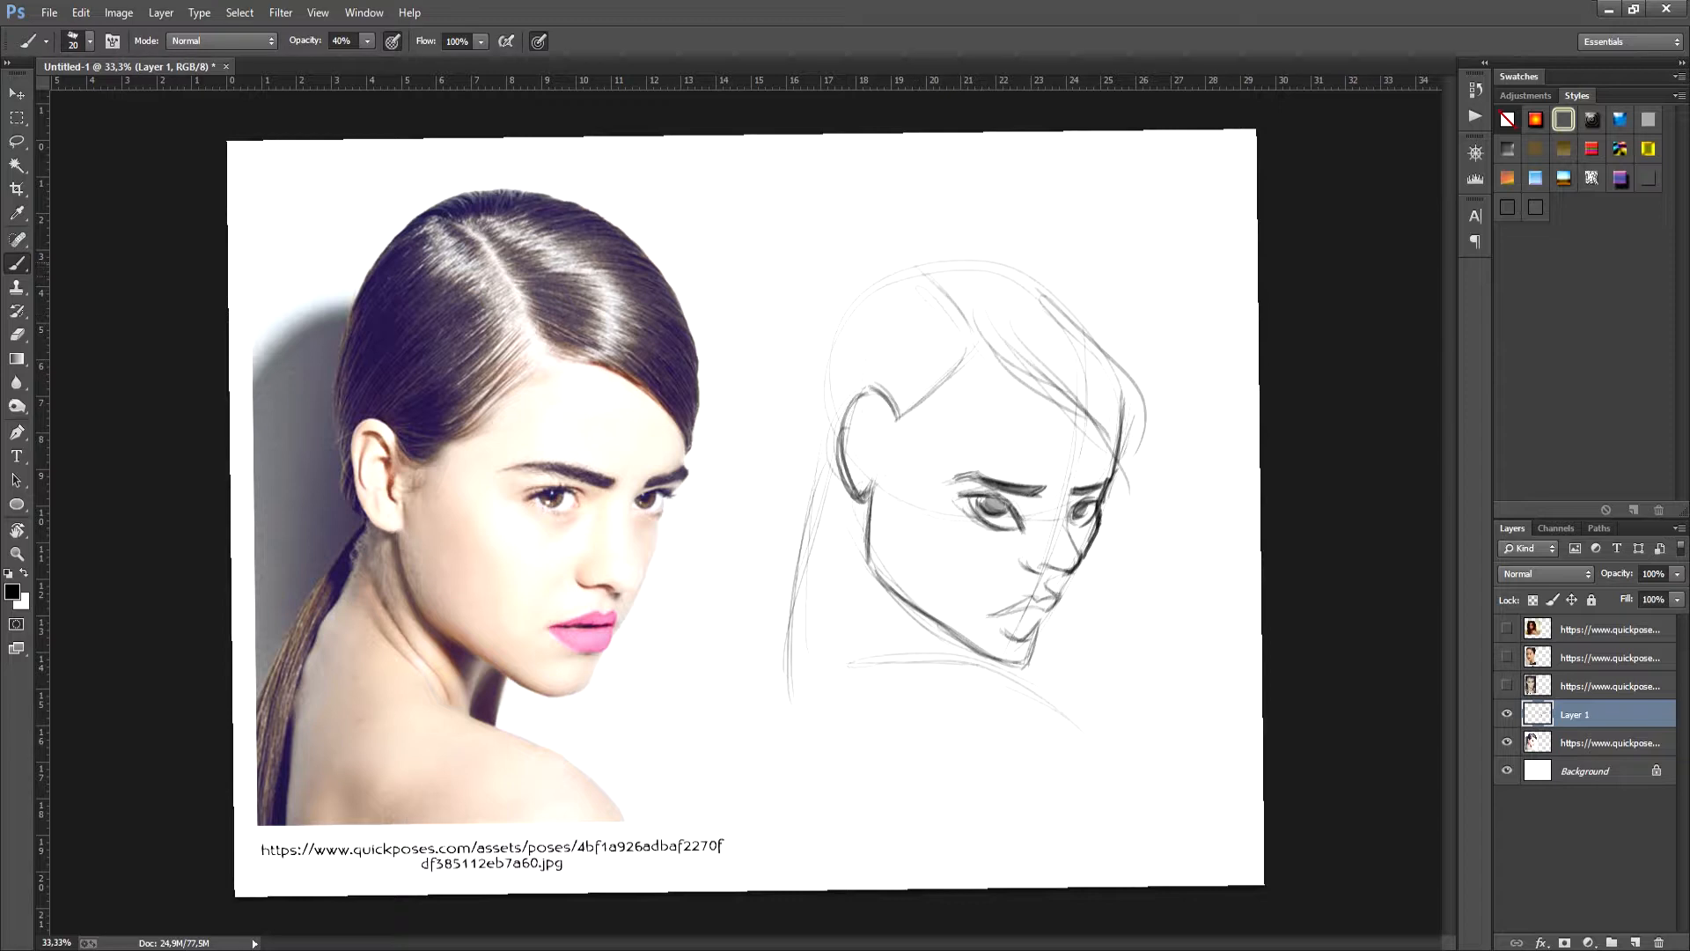
mouse_move(856, 307)
mouse_down()
mouse_move(814, 445)
mouse_move(831, 457)
mouse_up()
mouse_move(864, 299)
mouse_down()
mouse_move(827, 387)
mouse_move(837, 462)
mouse_up()
drag(961, 275, 1102, 345)
drag(982, 315, 1085, 343)
mouse_move(1006, 322)
mouse_down()
mouse_move(1104, 367)
mouse_move(1067, 367)
mouse_up()
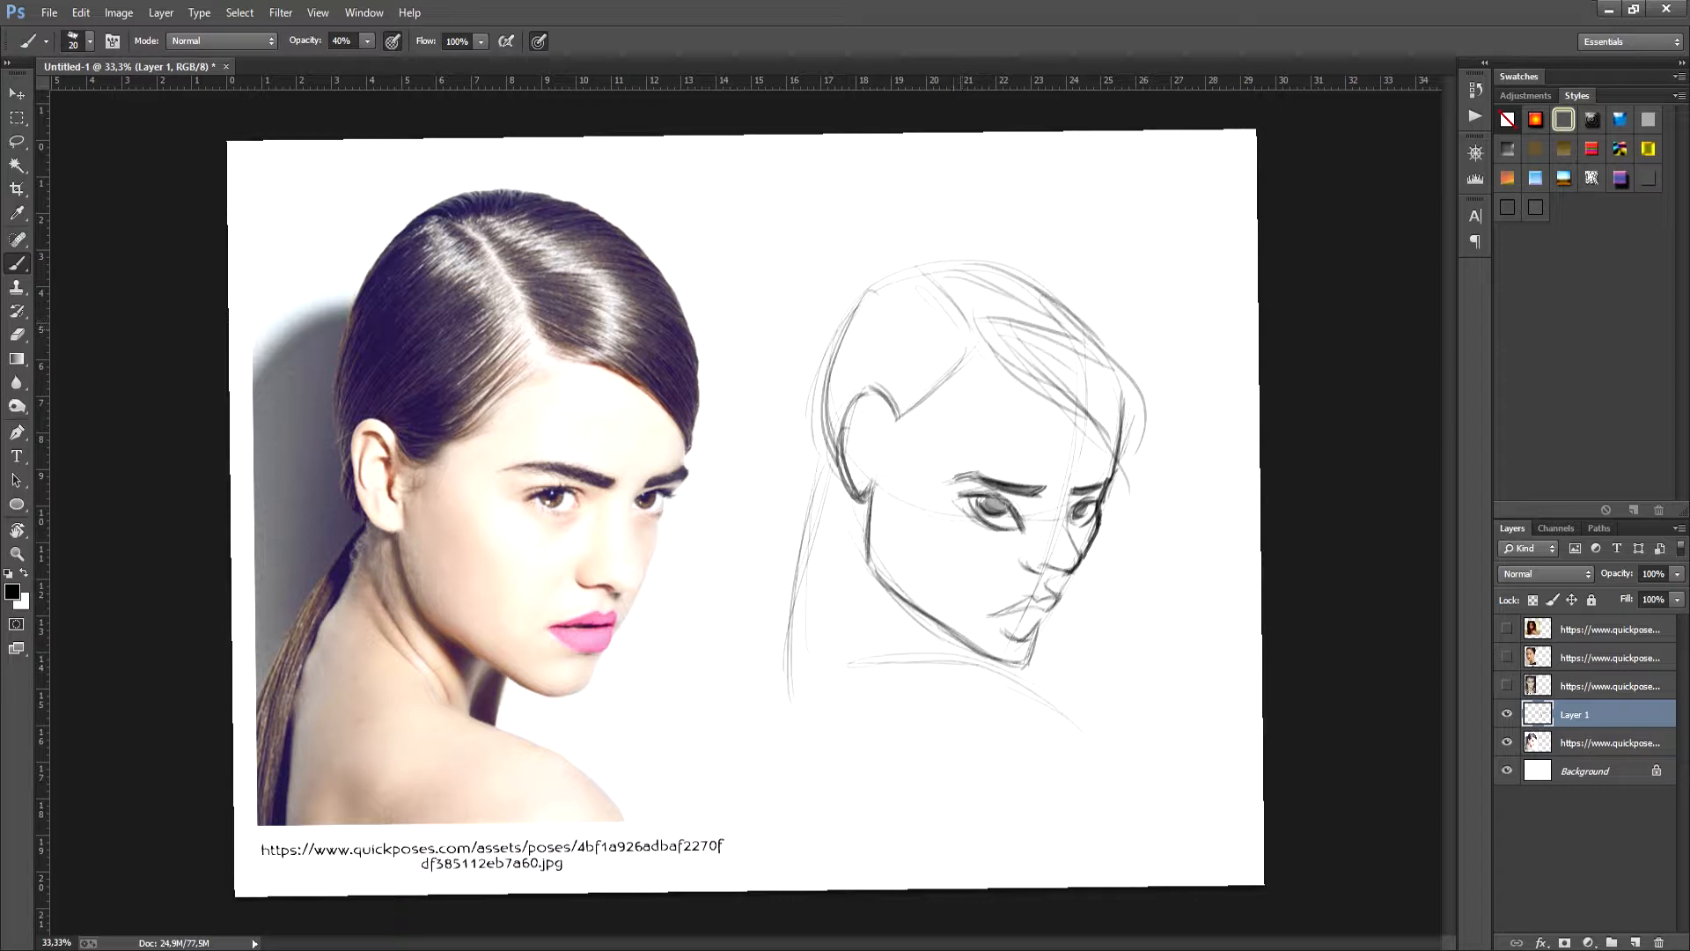
drag(954, 330, 901, 394)
- Build up the long curved ponytail behind the neck with several flowing strokes
drag(844, 486, 794, 636)
drag(831, 524, 790, 696)
drag(810, 603, 790, 734)
drag(832, 473, 770, 656)
mouse_move(831, 476)
mouse_down()
mouse_move(803, 528)
mouse_move(797, 786)
mouse_up()
mouse_move(768, 551)
mouse_down()
mouse_move(739, 668)
mouse_move(811, 802)
mouse_up()
drag(764, 717, 811, 789)
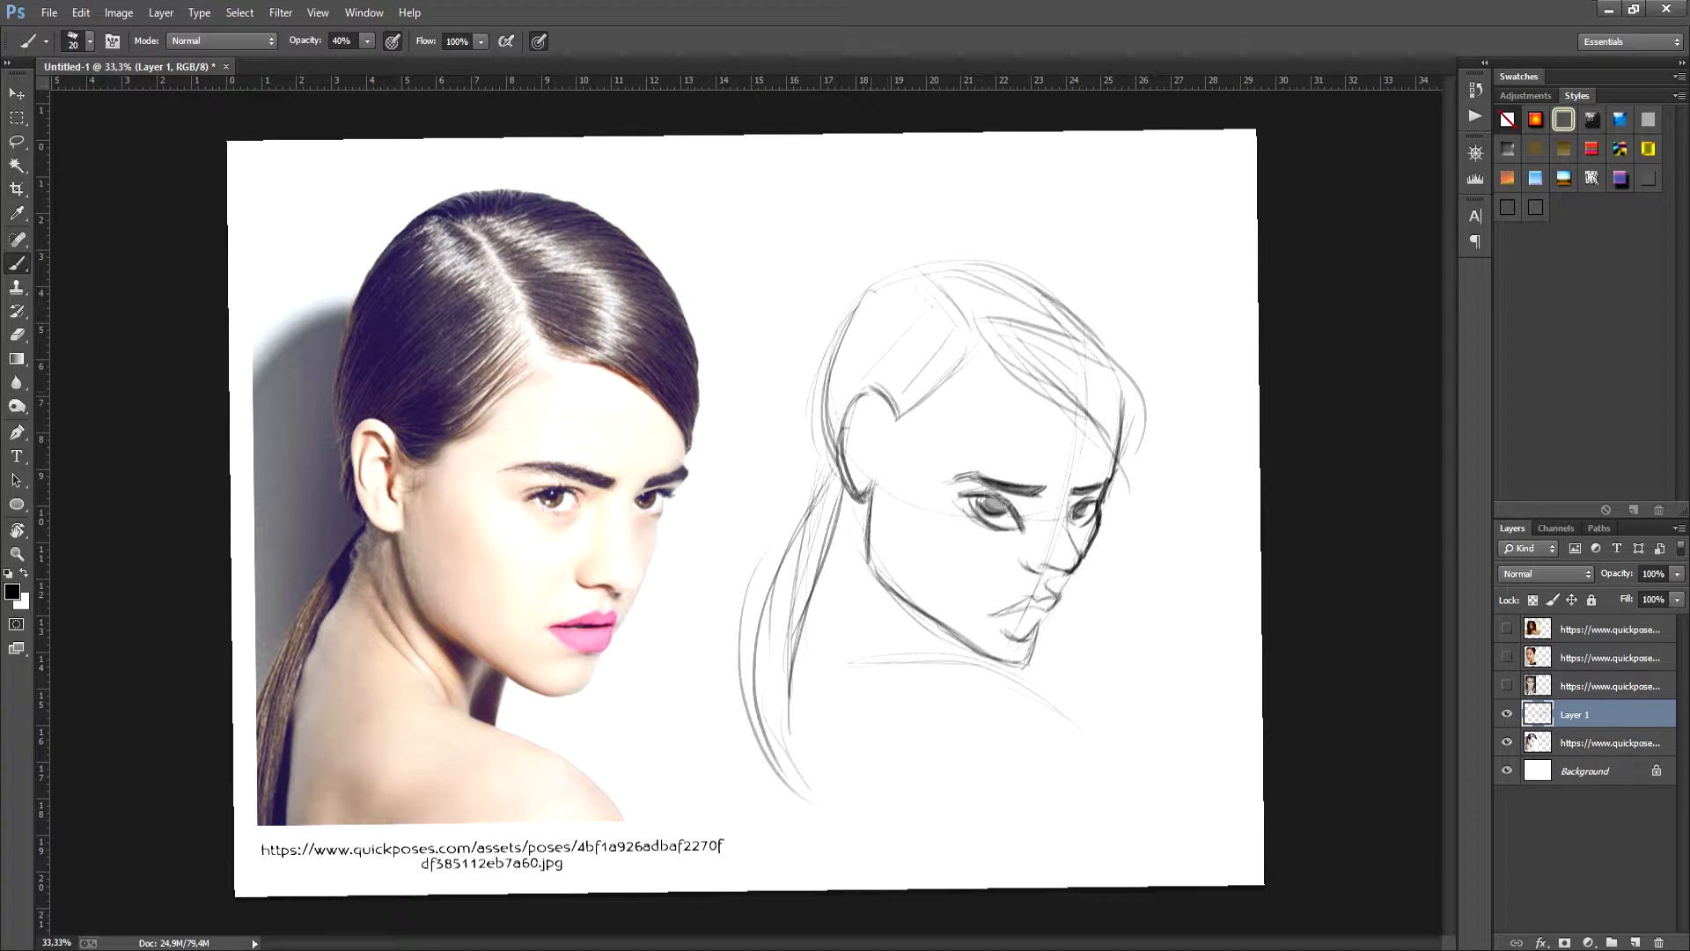
- Sketch the inner folds of the ear
drag(883, 403, 876, 435)
drag(878, 445, 862, 480)
drag(865, 458, 858, 475)
drag(863, 416, 854, 444)
- Erase the rough nose and far-cheek lines, redraw them more cleanly, and touch up the near eye and jaw
key(e)
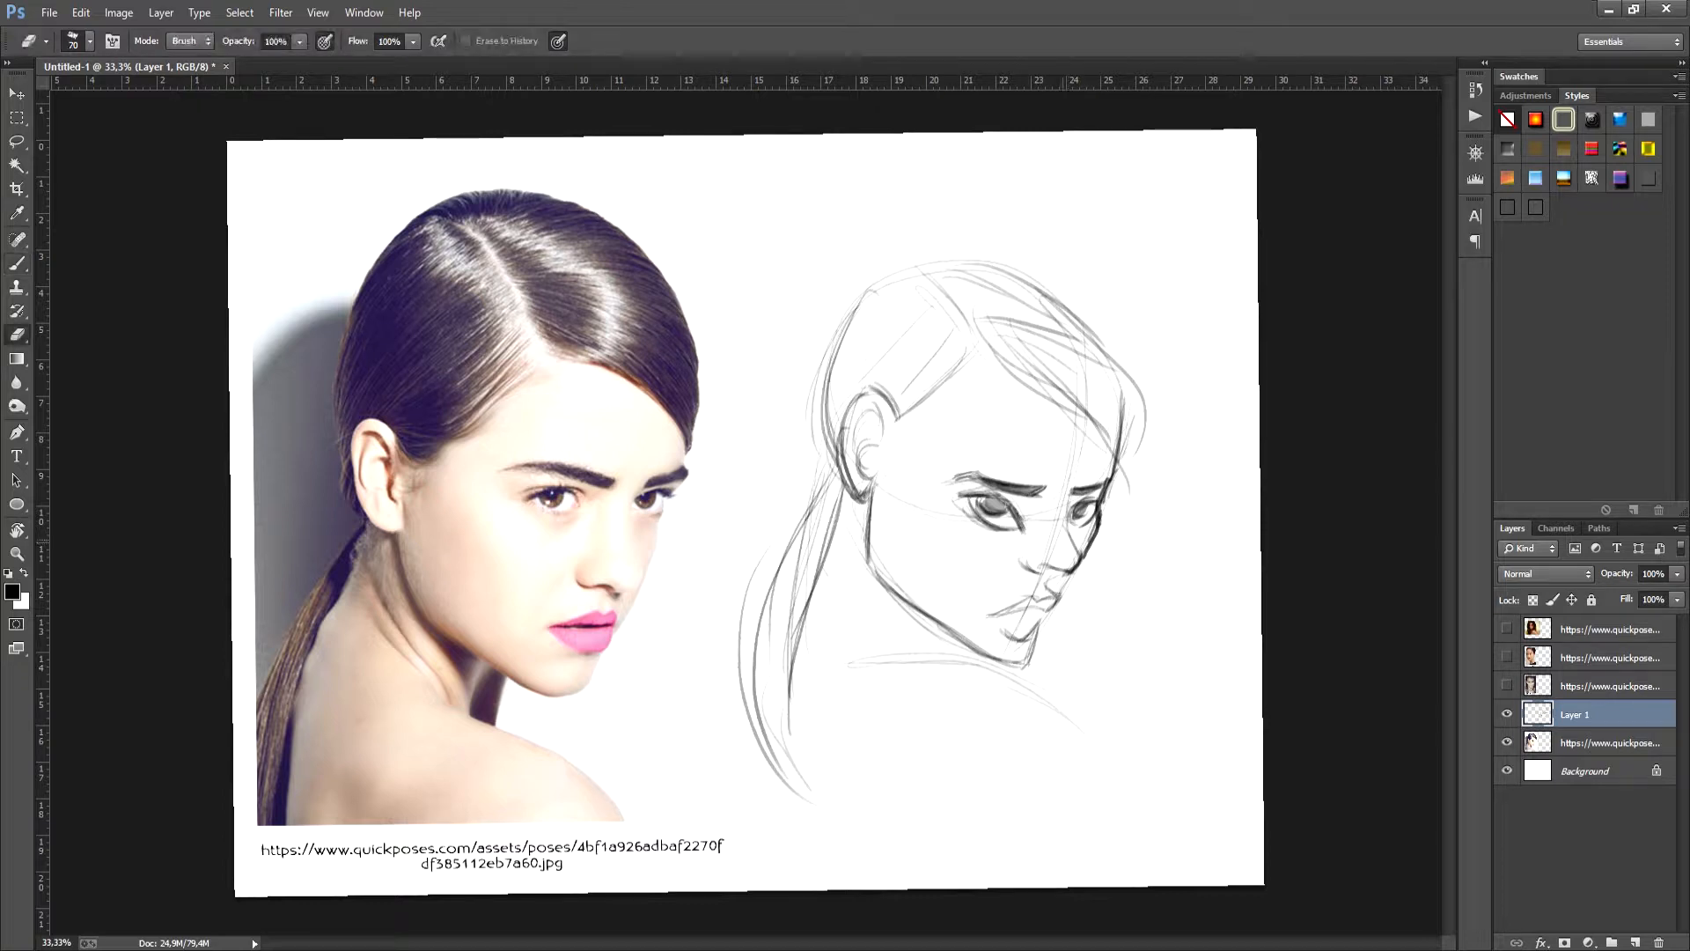
drag(1068, 530, 1066, 584)
key(b)
key(e)
drag(1089, 544, 1069, 582)
key(b)
drag(1086, 546, 1034, 633)
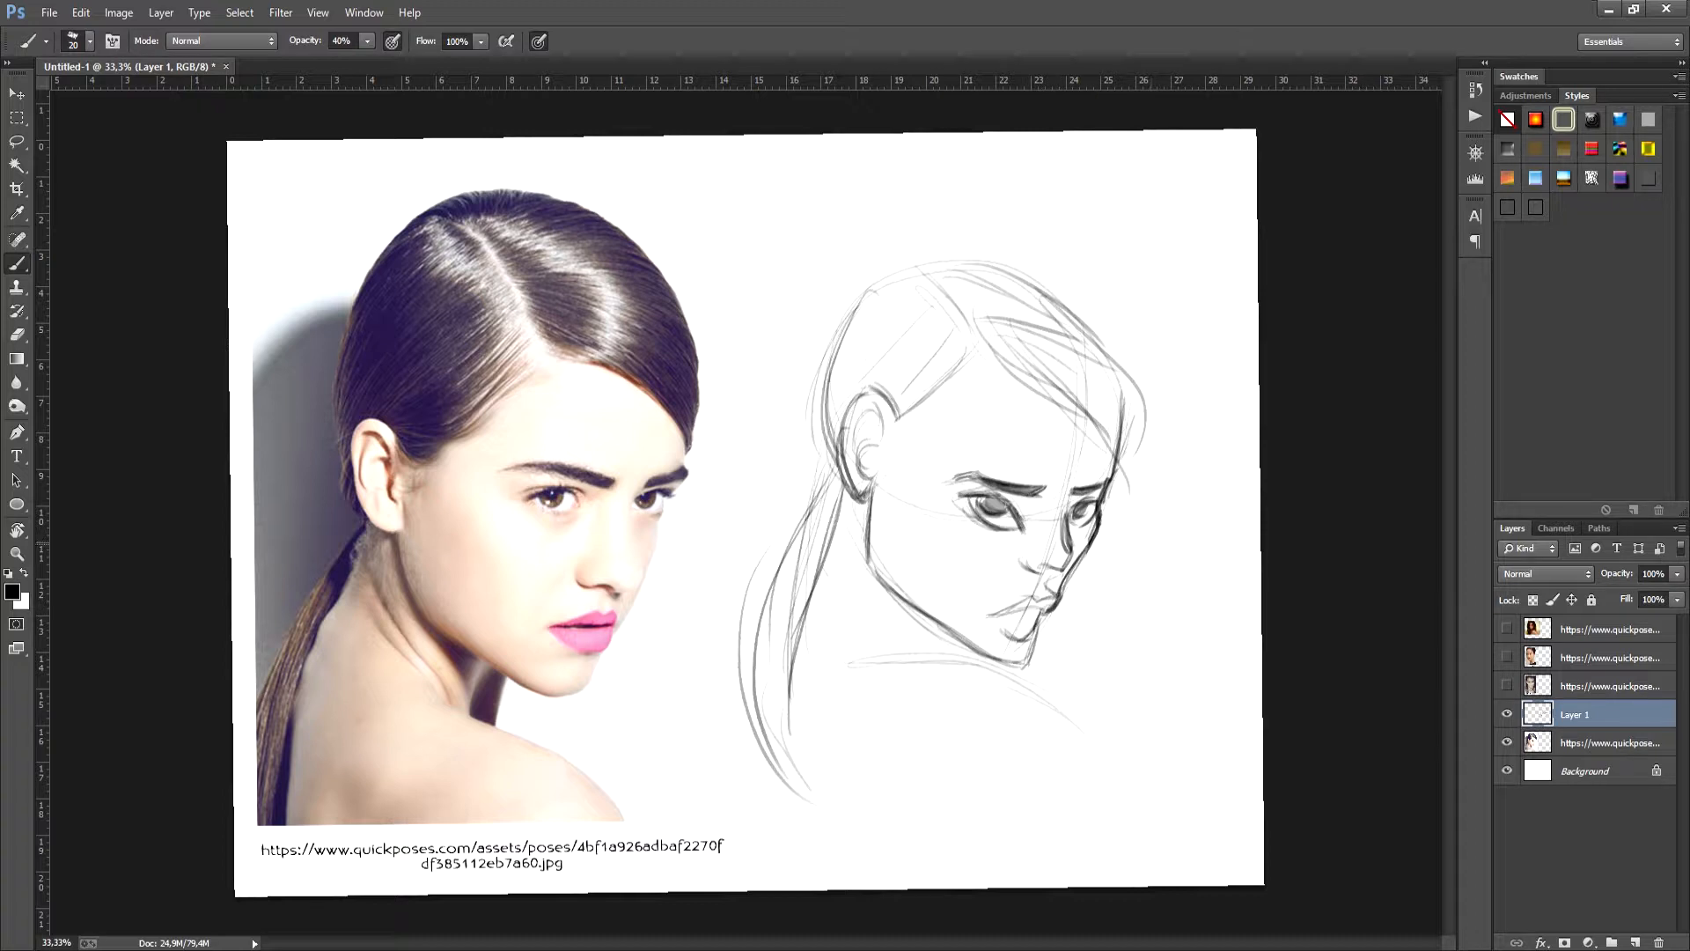
drag(984, 499, 1002, 516)
mouse_move(949, 631)
mouse_down()
mouse_move(943, 658)
mouse_move(993, 654)
mouse_up()
- Hide the first sketch and its photo, show the frontal portrait in the knitted collar, and add a new layer above it
click(1507, 714)
click(1508, 742)
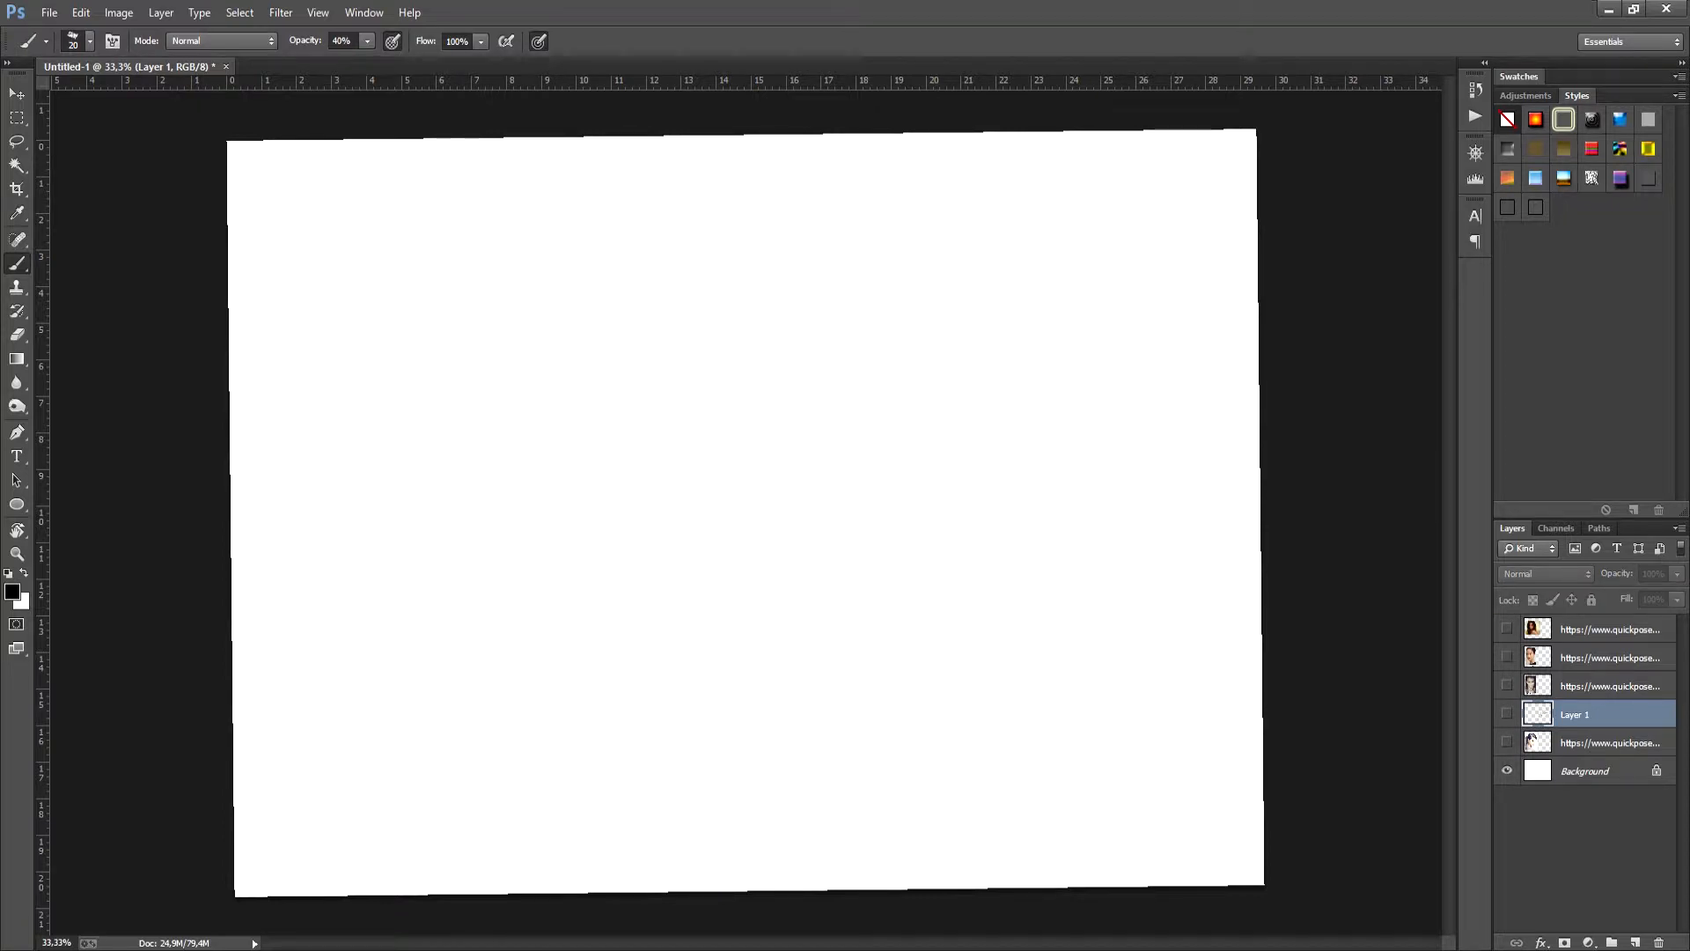
click(1507, 686)
click(1611, 686)
click(1635, 942)
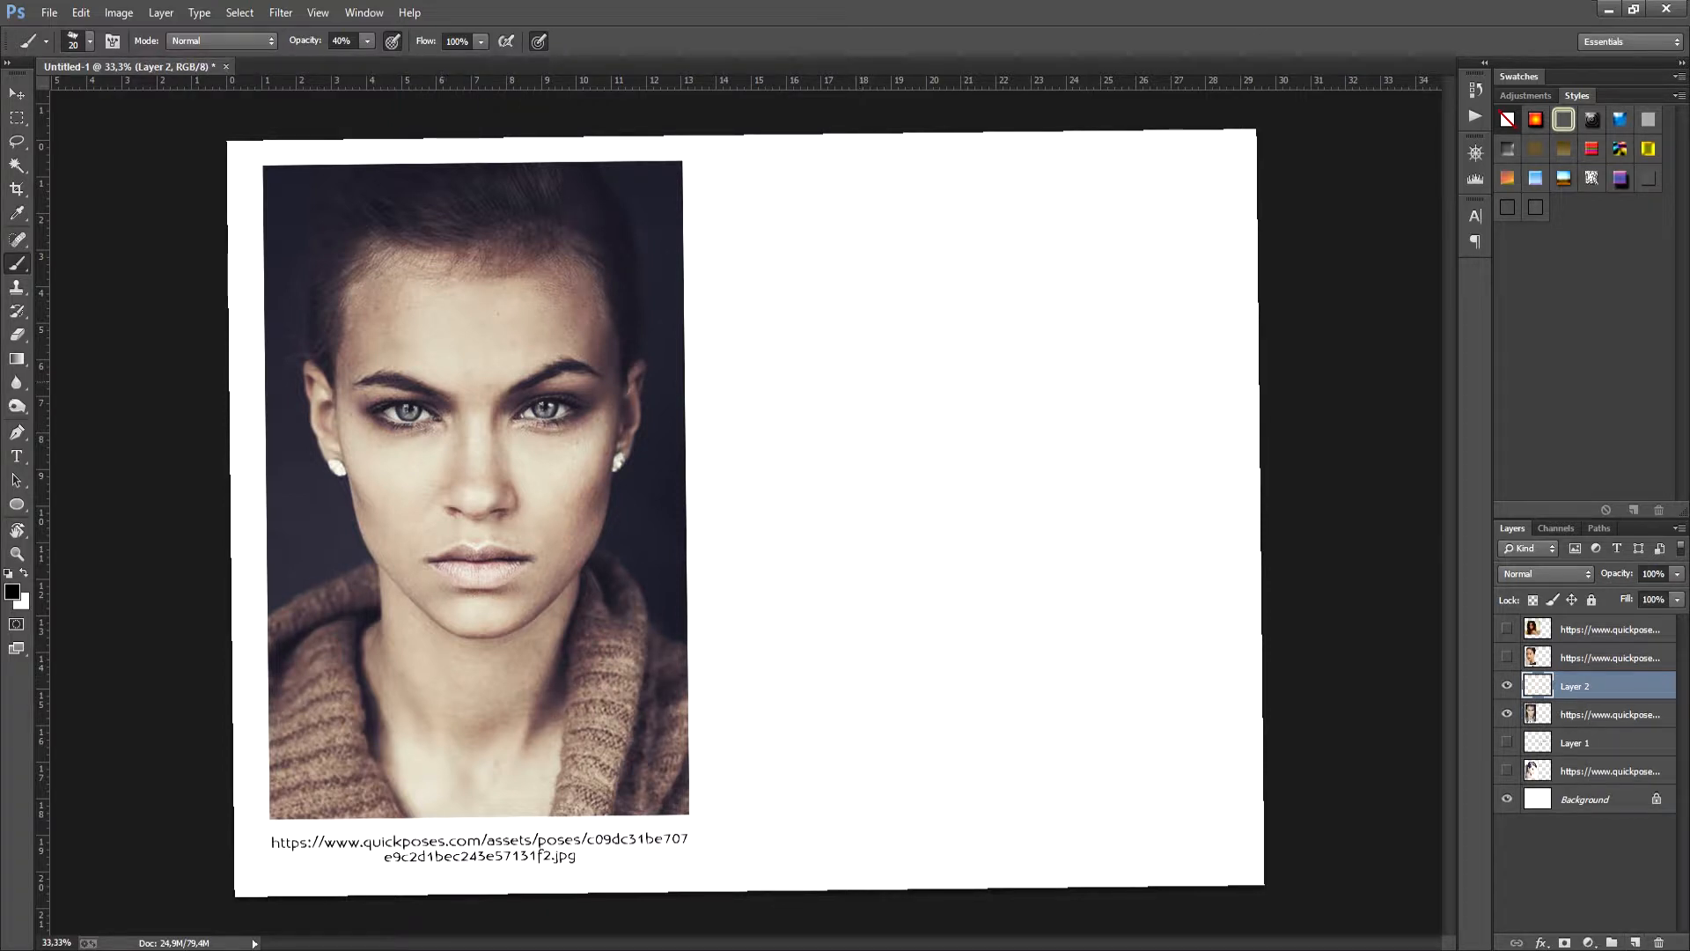
- Sketch the frontal head's skull curve, straight sides and angular jaw tapering to the chin
mouse_move(860, 291)
mouse_down()
mouse_move(946, 476)
mouse_move(1029, 468)
mouse_up()
key(r)
drag(678, 520, 680, 503)
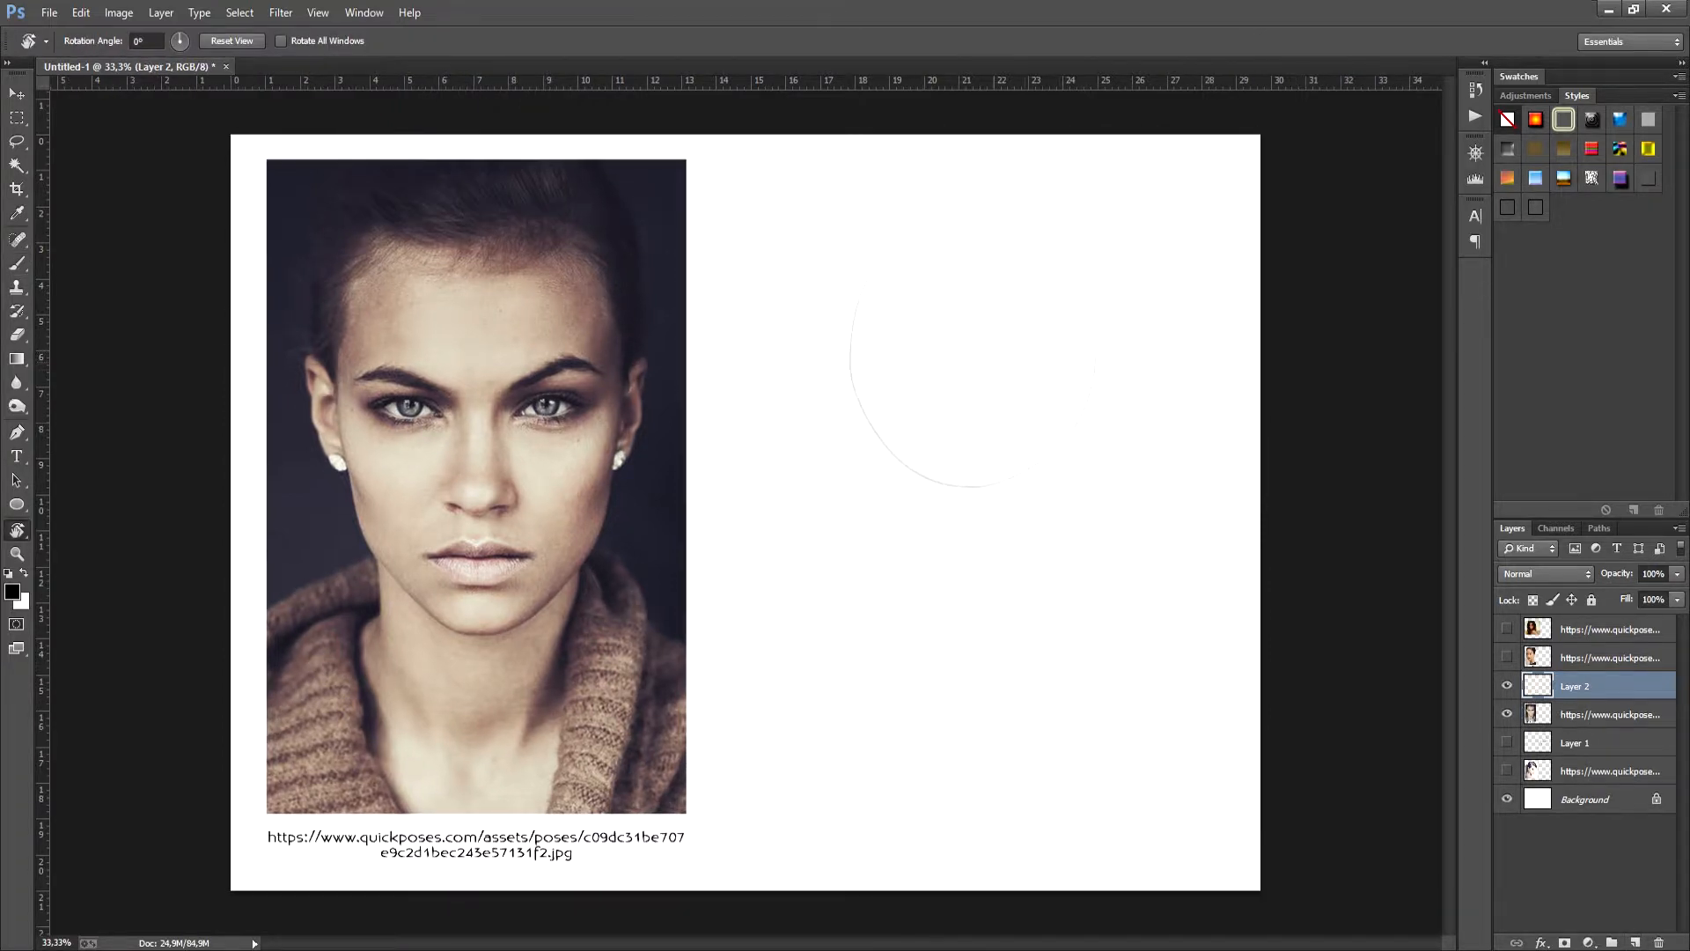
mouse_move(846, 383)
mouse_down()
mouse_move(854, 557)
mouse_move(964, 645)
mouse_up()
drag(883, 570, 969, 634)
drag(1090, 341, 1093, 513)
mouse_move(1091, 346)
mouse_down()
mouse_move(1097, 536)
mouse_move(1014, 630)
mouse_up()
drag(959, 632, 1020, 629)
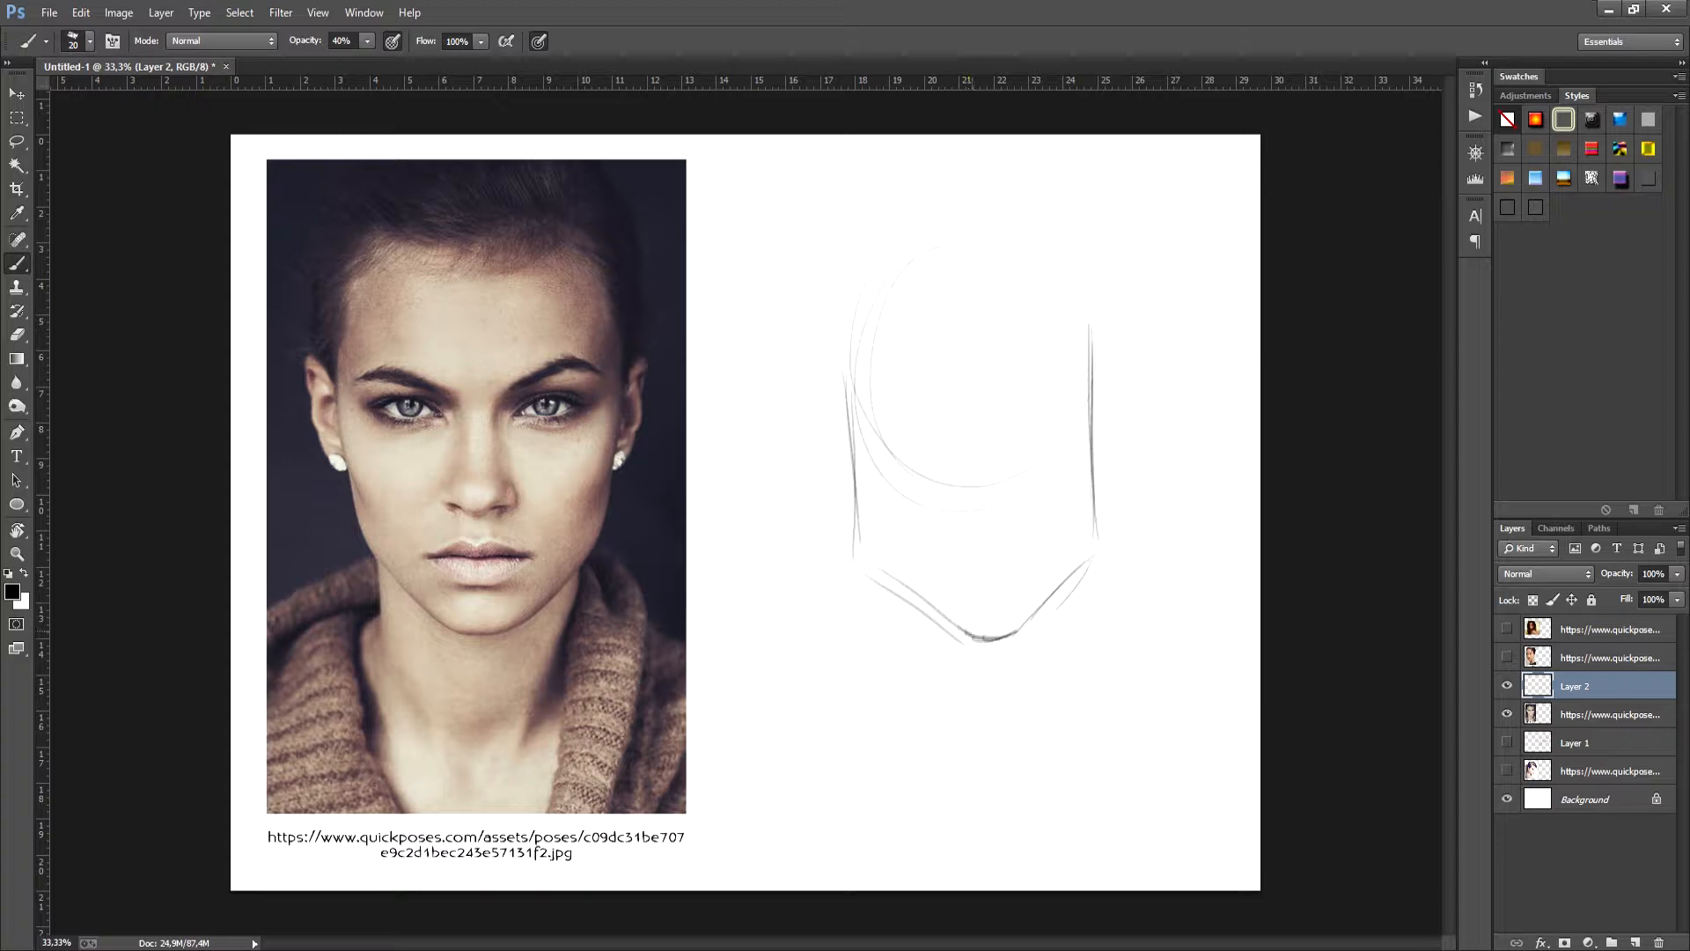
drag(1092, 525, 1060, 585)
drag(859, 543, 892, 588)
- Draw both sides of the neck and the sloping shoulder lines beneath the frontal head
mouse_move(862, 546)
mouse_down()
mouse_move(964, 634)
mouse_move(901, 667)
mouse_move(912, 721)
mouse_up()
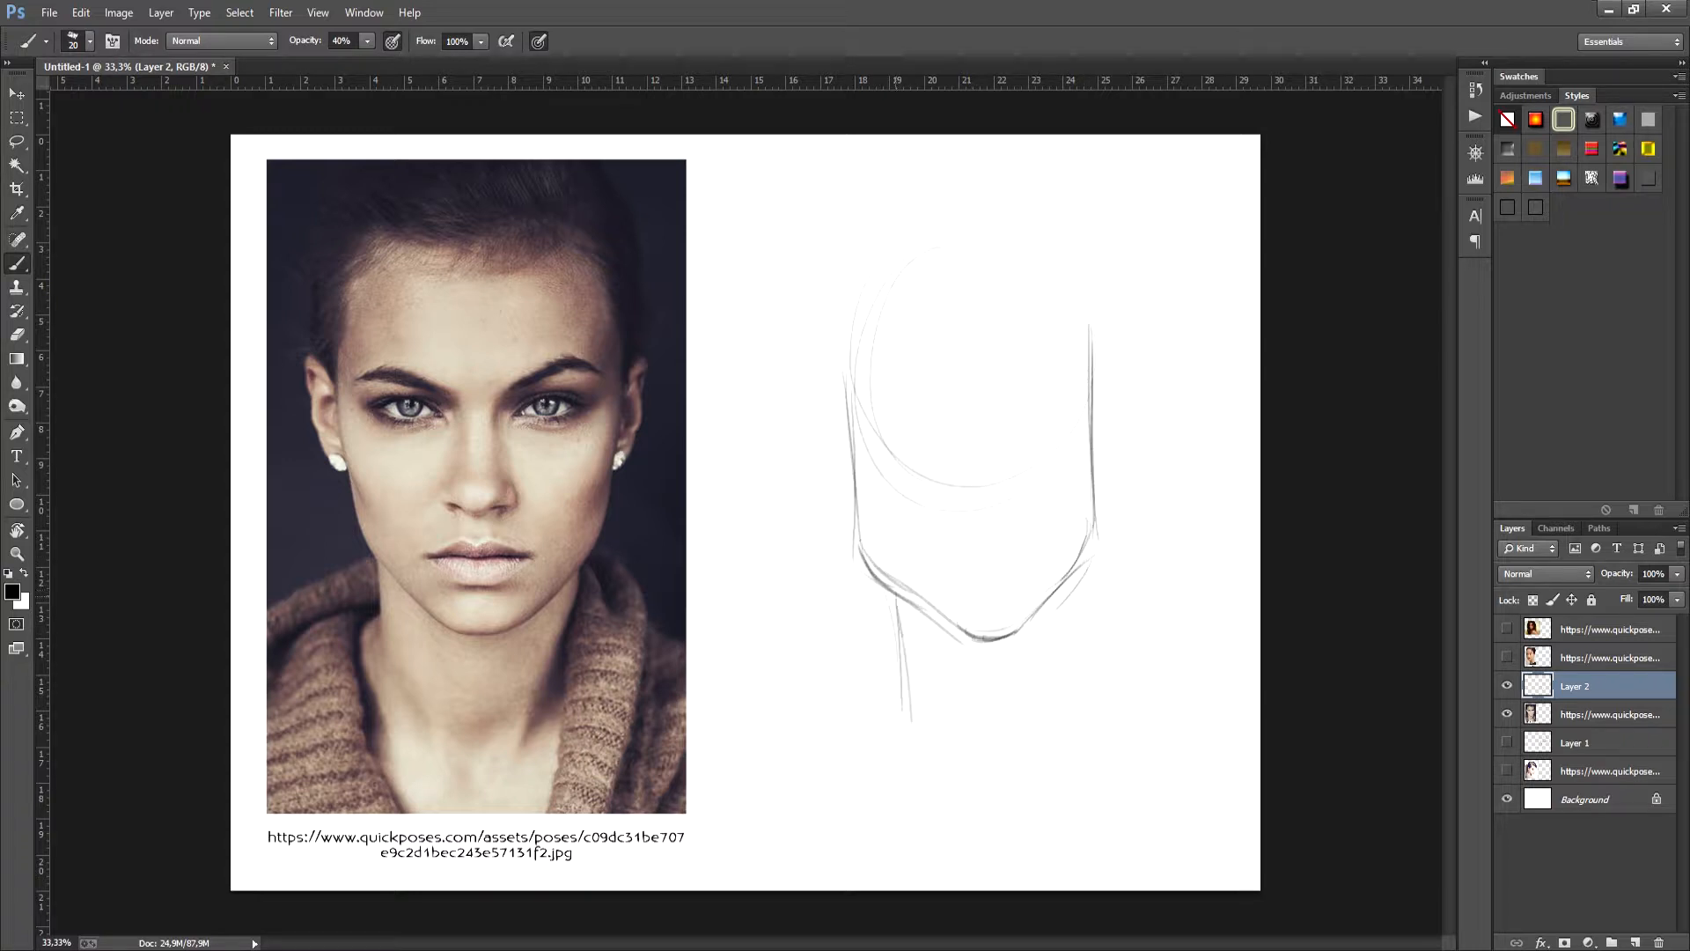
drag(902, 628, 906, 710)
drag(1054, 600, 1063, 719)
drag(894, 673, 822, 739)
drag(898, 655, 809, 736)
drag(1055, 671, 1129, 719)
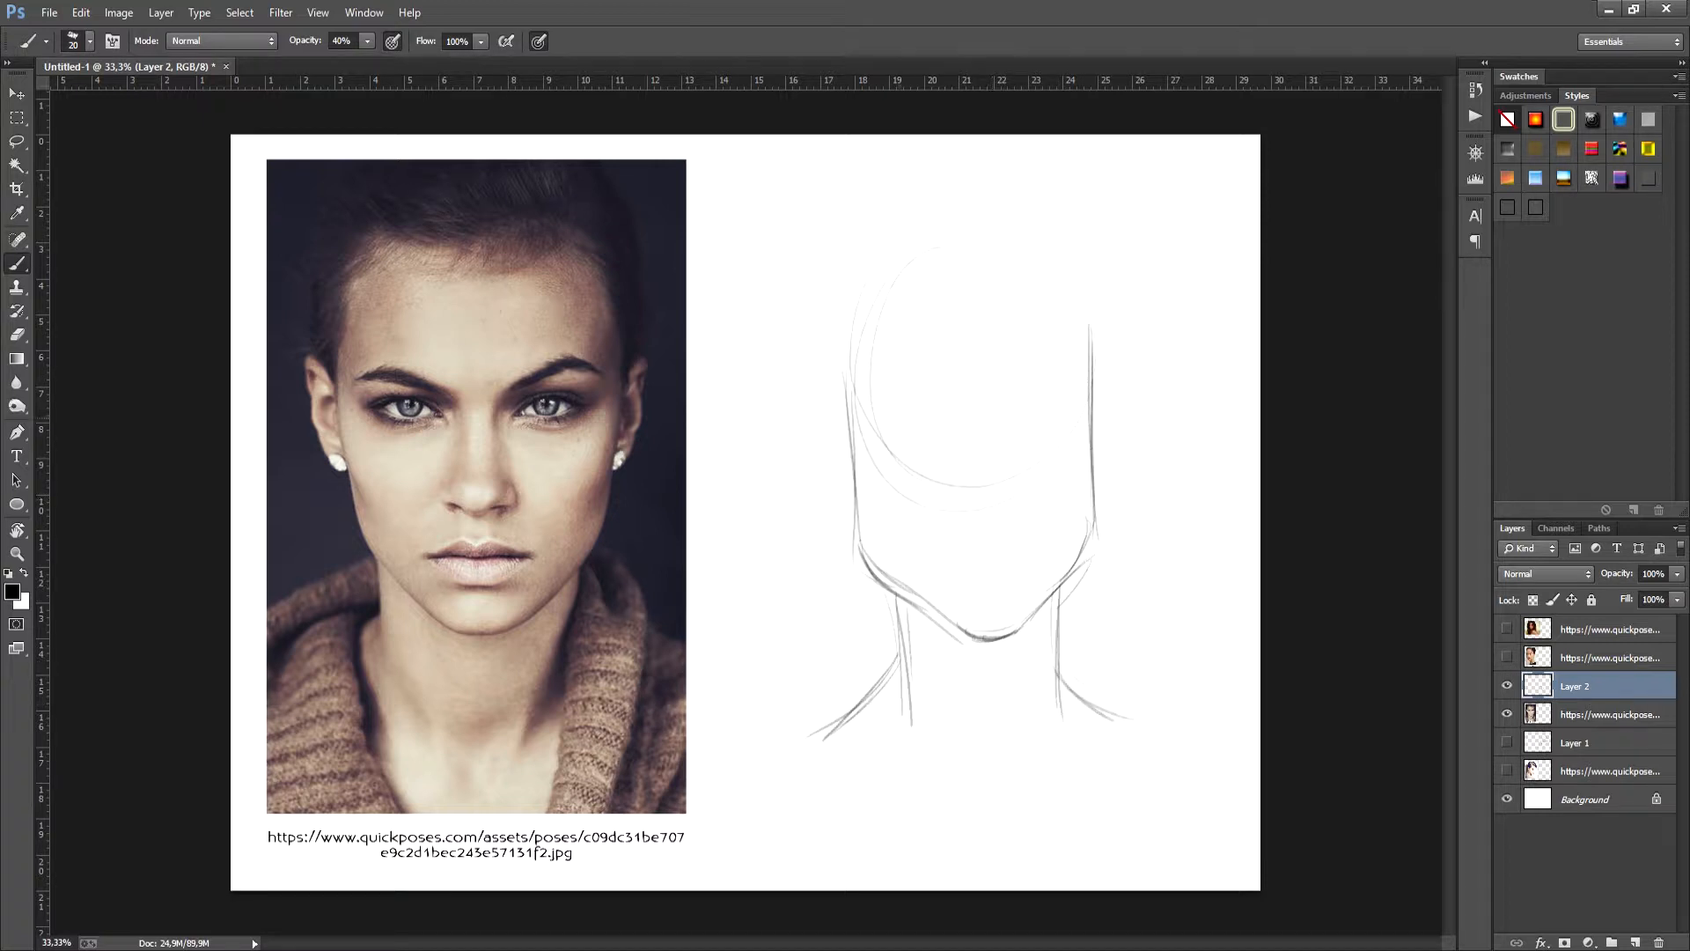
- Add the horizontal eye guideline and rough in an ear on each side of the frontal head
mouse_move(883, 448)
mouse_down()
mouse_move(1065, 437)
mouse_move(1017, 457)
mouse_up()
drag(813, 413, 843, 493)
drag(1124, 409, 1111, 476)
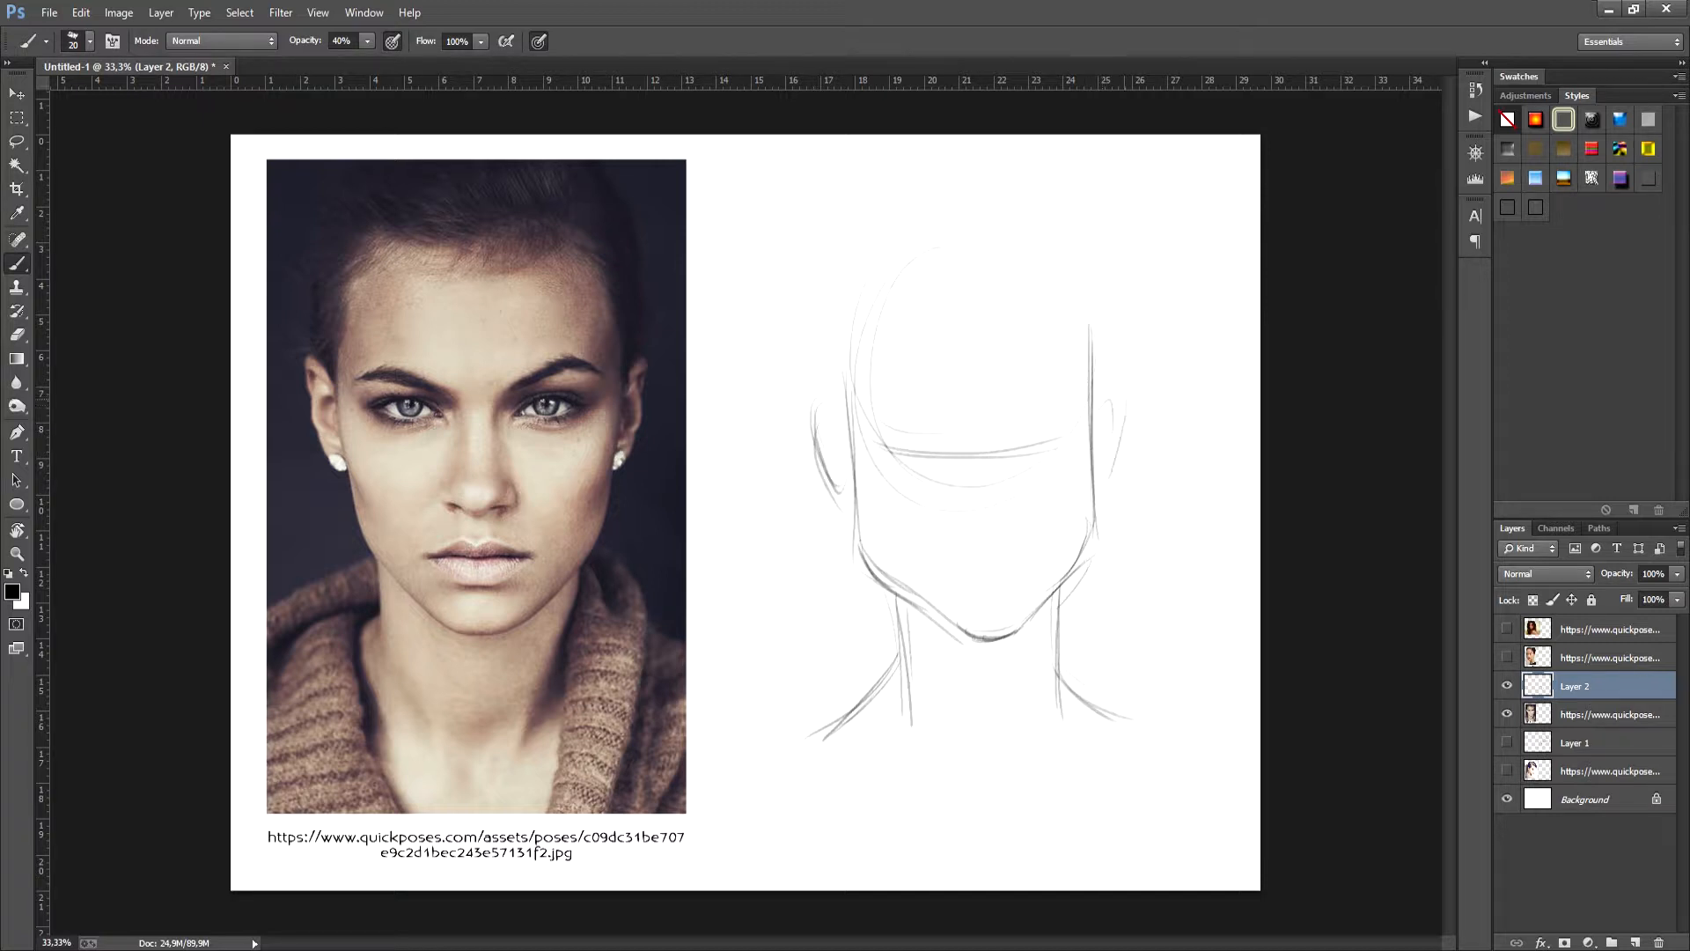
drag(1114, 398, 1107, 475)
- Sketch the hairline and short swept-up hair around the top and sides of the frontal head
mouse_move(827, 386)
mouse_down()
mouse_move(836, 296)
mouse_move(914, 245)
mouse_move(944, 250)
mouse_up()
mouse_move(933, 191)
mouse_down()
mouse_move(1054, 248)
mouse_move(1094, 367)
mouse_up()
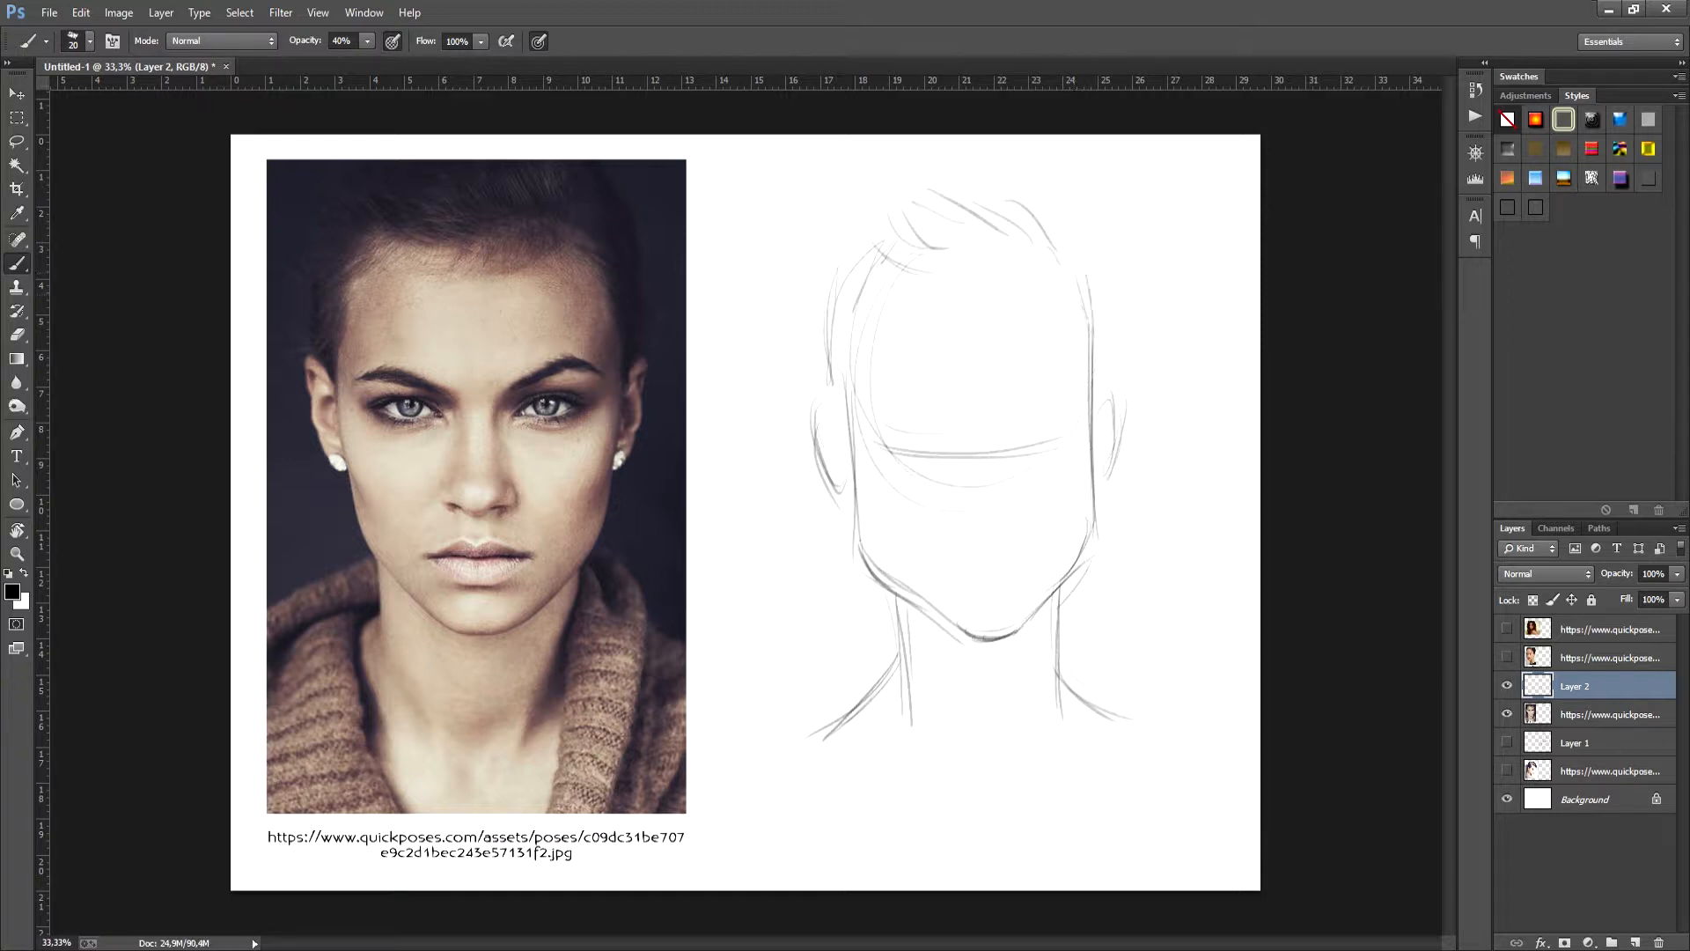
drag(1092, 301, 1097, 373)
- Draw the cheekbone lines beside the ears, clean up the overlapping strokes, and redraw the left cheek edge
drag(845, 429, 884, 528)
drag(1097, 431, 1076, 509)
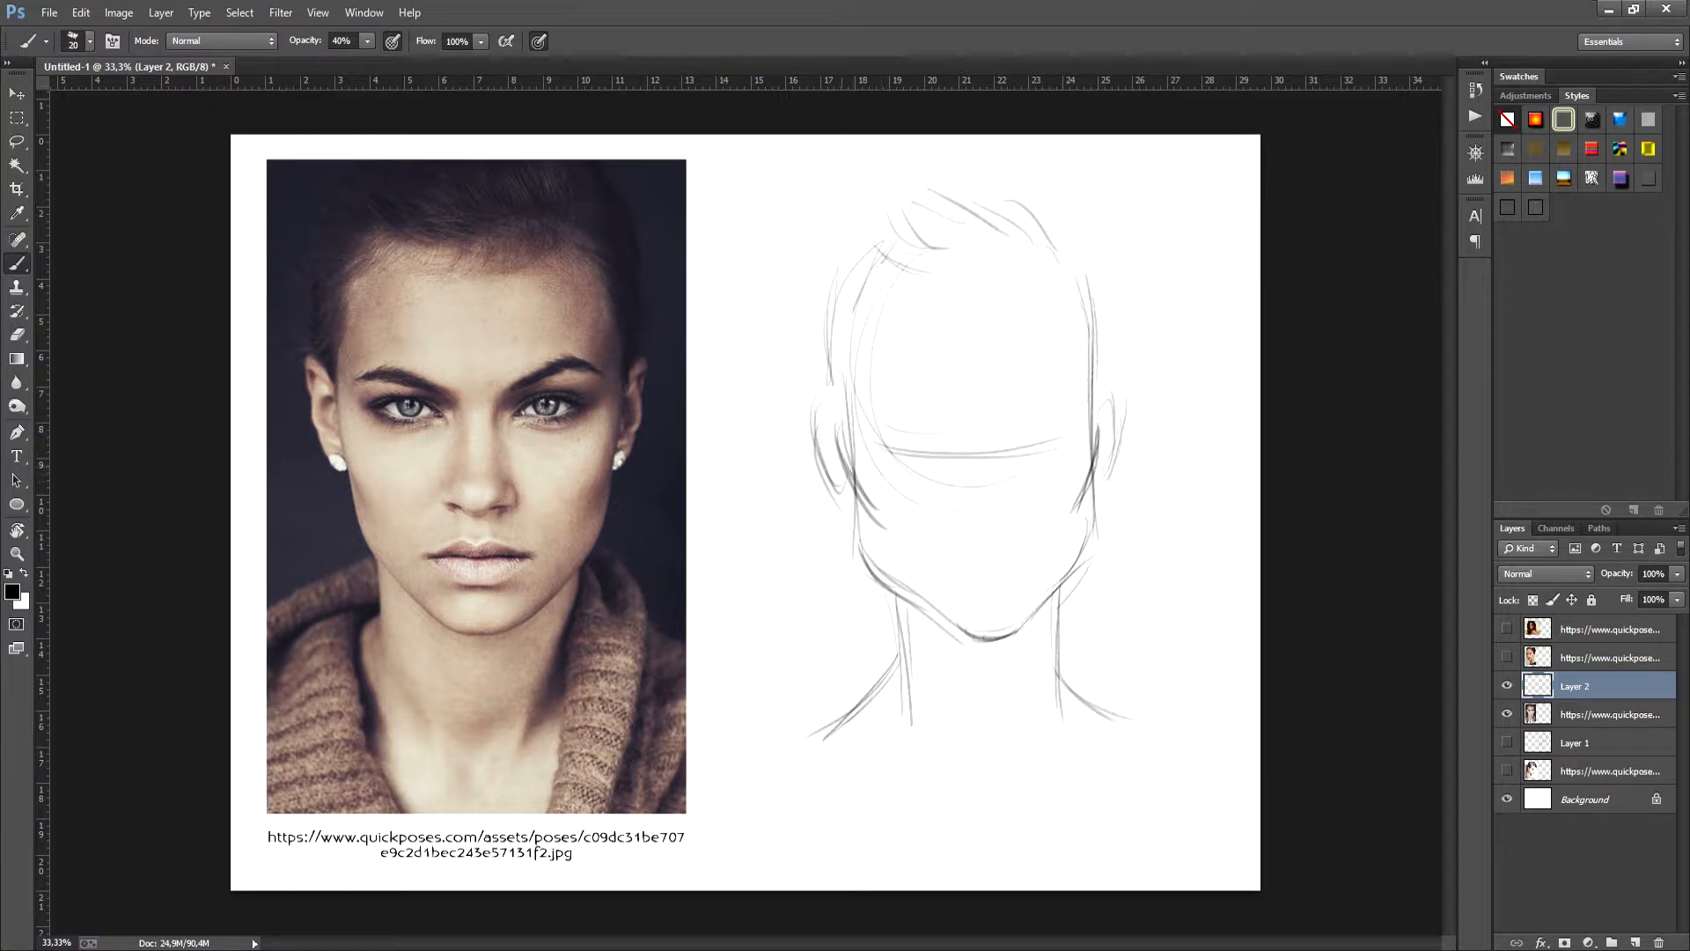
key(e)
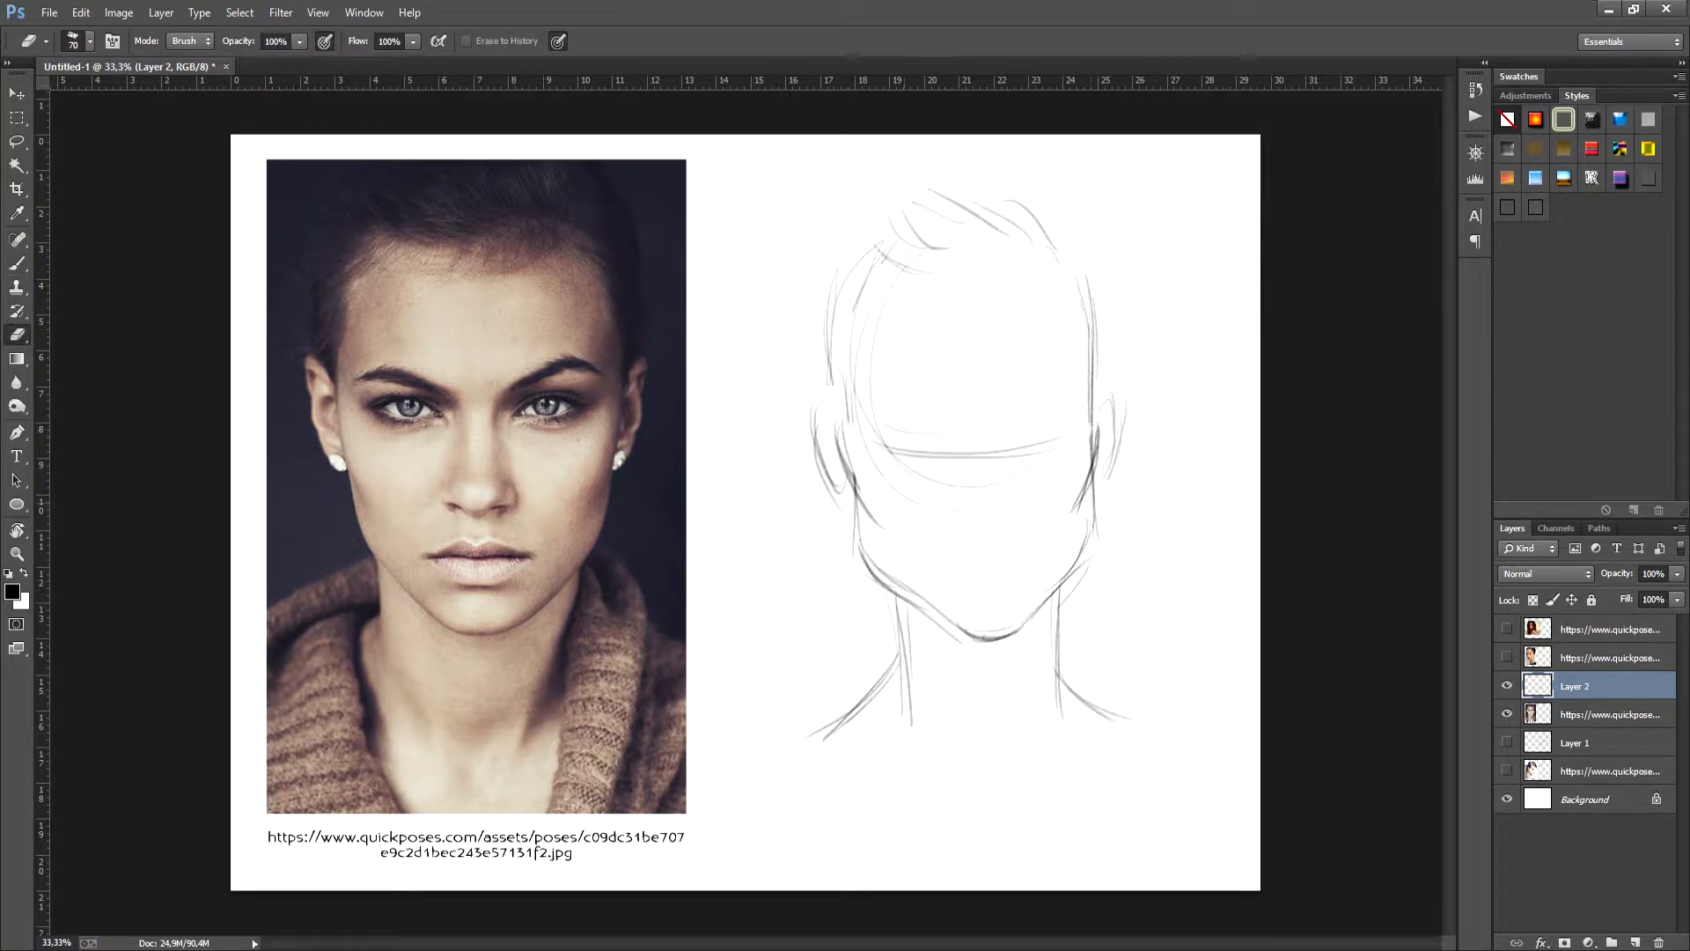
key(b)
drag(854, 490, 869, 562)
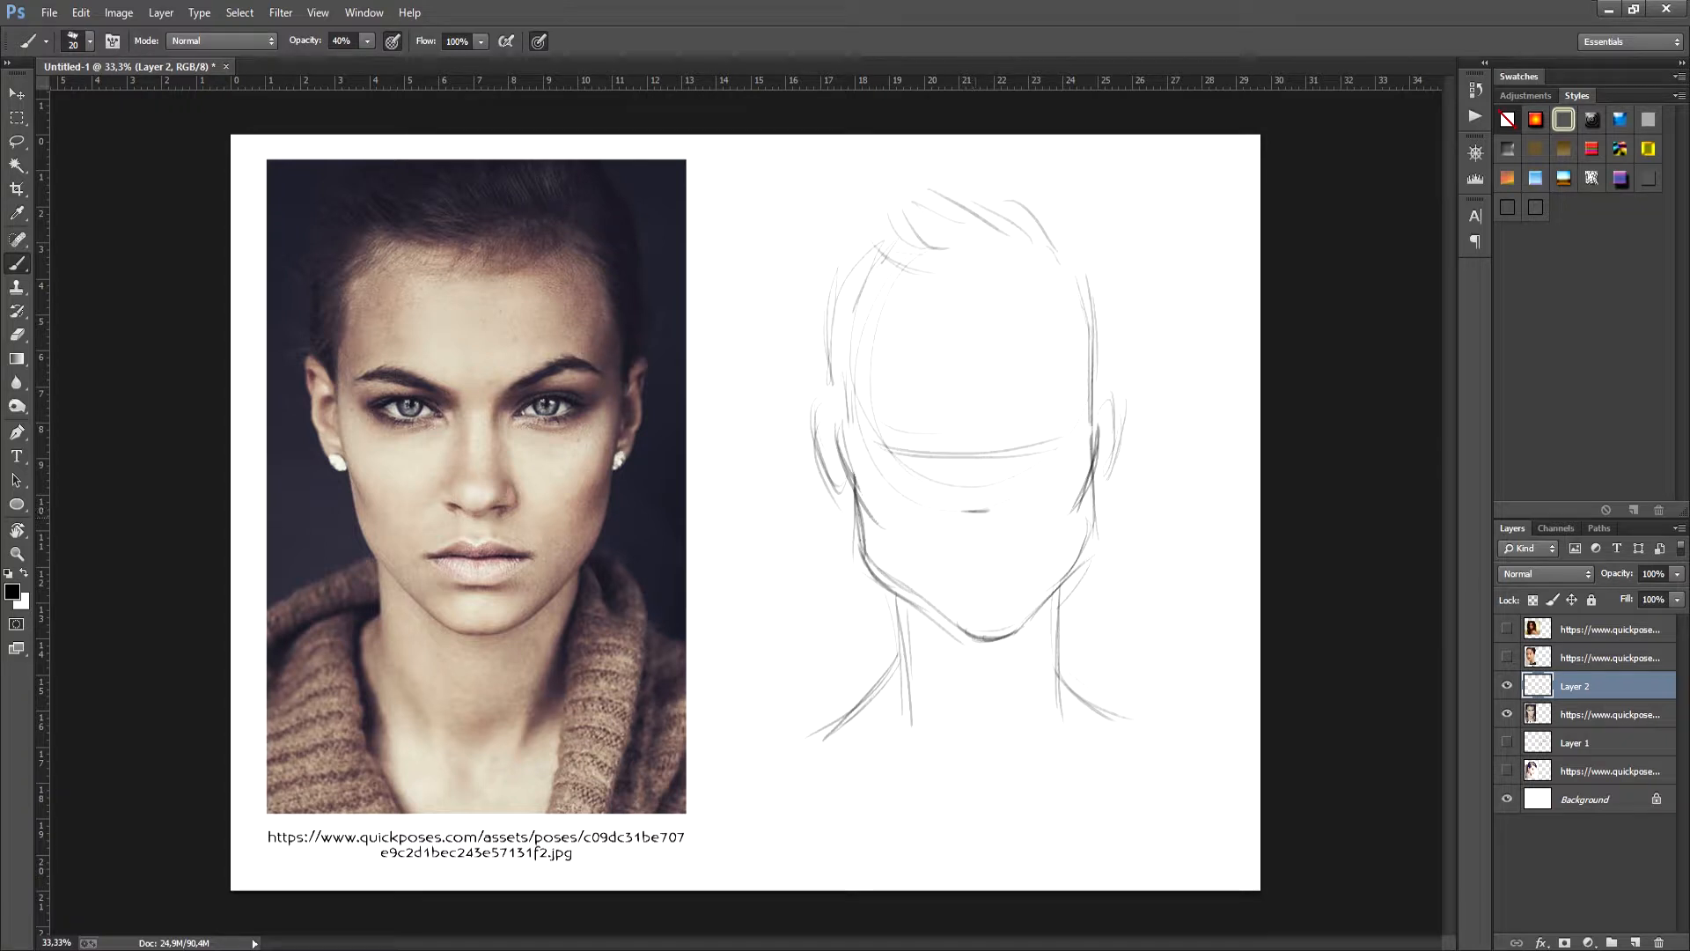
- Undo the short nose line, then draw the nostrils, nose base and full lips of the frontal face
key(ctrl+z)
drag(952, 510, 967, 529)
mouse_move(951, 512)
mouse_down()
mouse_move(969, 528)
mouse_move(1007, 511)
mouse_move(998, 524)
mouse_up()
mouse_move(948, 571)
mouse_down()
mouse_move(1030, 574)
mouse_move(972, 567)
mouse_move(1012, 591)
mouse_move(942, 577)
mouse_move(973, 553)
mouse_move(1022, 568)
mouse_move(977, 555)
mouse_up()
mouse_move(972, 553)
mouse_down()
mouse_move(1003, 548)
mouse_move(1022, 570)
mouse_up()
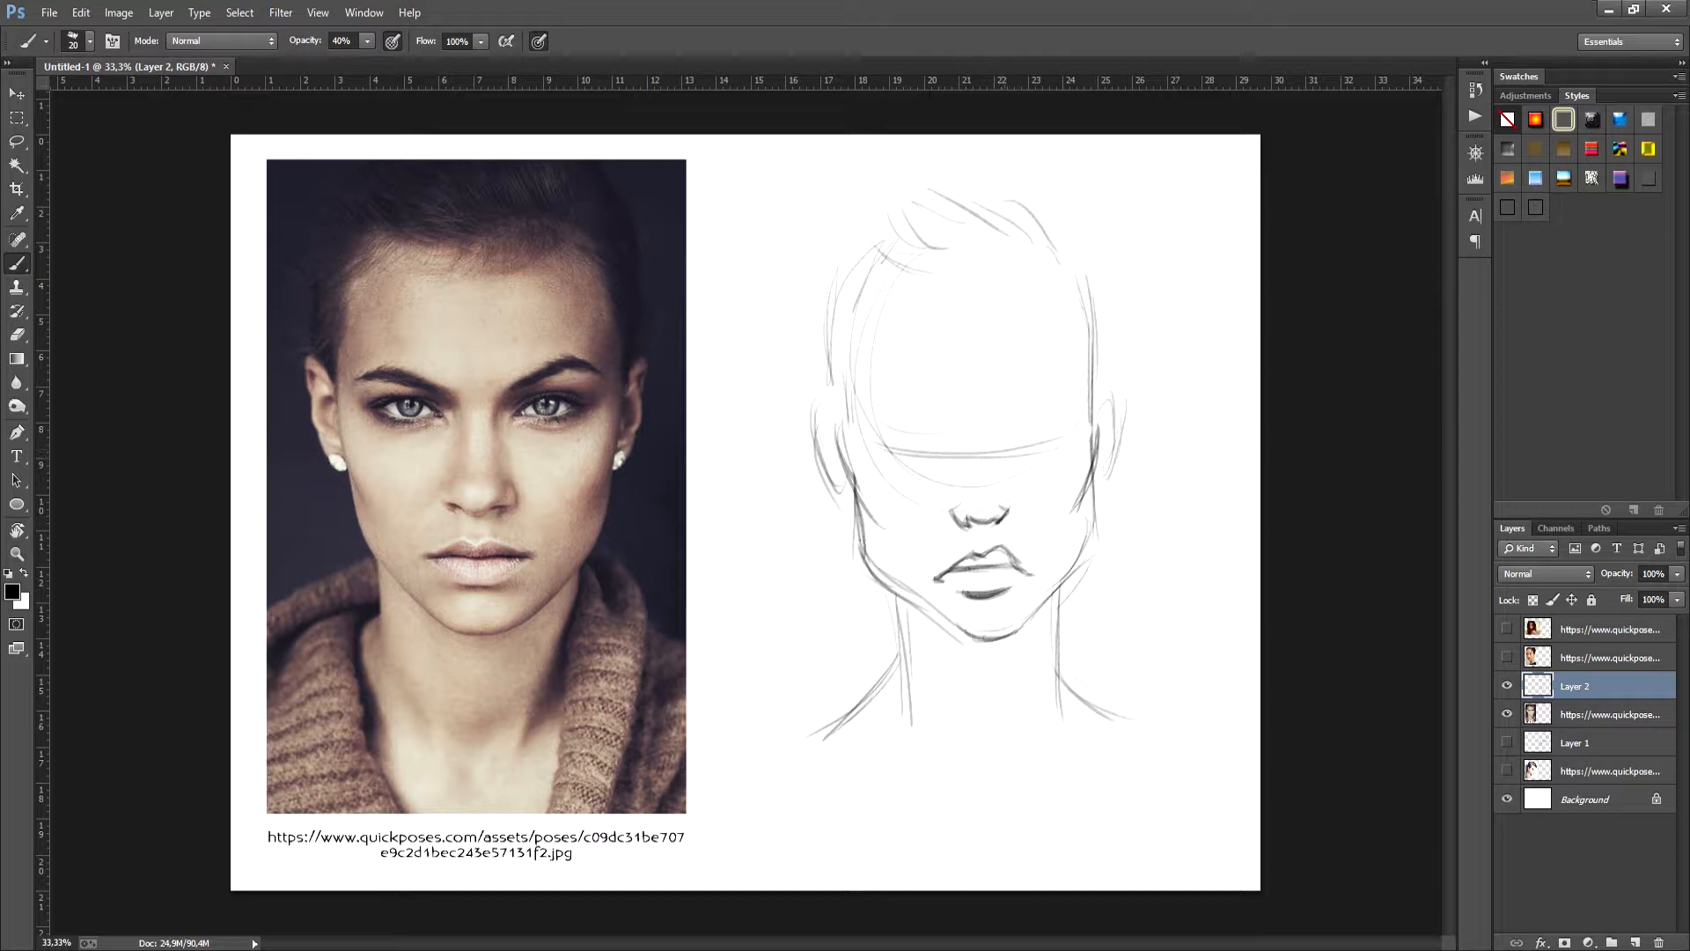
- Draw the frontal face's slanted eyes with dark lids and irises, and add arched eyebrows above them
mouse_move(1012, 441)
mouse_down()
mouse_move(1059, 416)
mouse_move(1032, 426)
mouse_move(1054, 454)
mouse_move(1067, 431)
mouse_up()
mouse_move(883, 431)
mouse_down()
mouse_move(944, 468)
mouse_move(916, 477)
mouse_move(944, 471)
mouse_move(921, 431)
mouse_move(928, 444)
mouse_up()
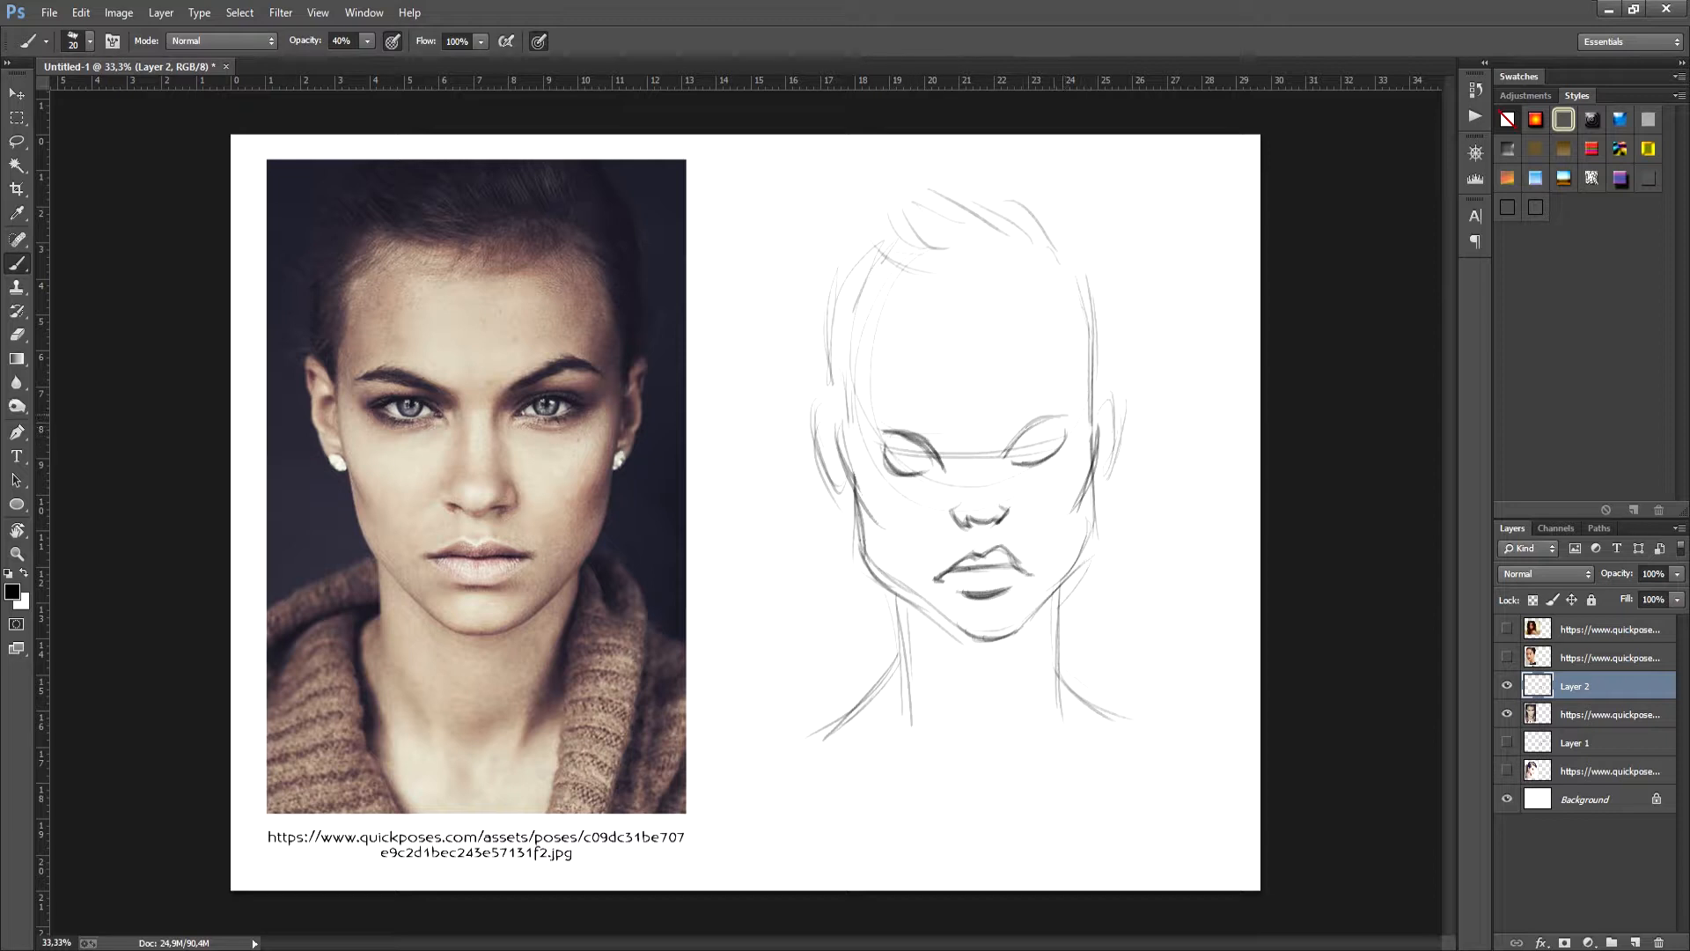
mouse_move(1029, 425)
mouse_down()
mouse_move(1066, 415)
mouse_move(1033, 384)
mouse_move(1069, 377)
mouse_up()
drag(1005, 424, 1062, 377)
mouse_move(892, 383)
mouse_down()
mouse_move(937, 399)
mouse_move(950, 437)
mouse_move(916, 440)
mouse_up()
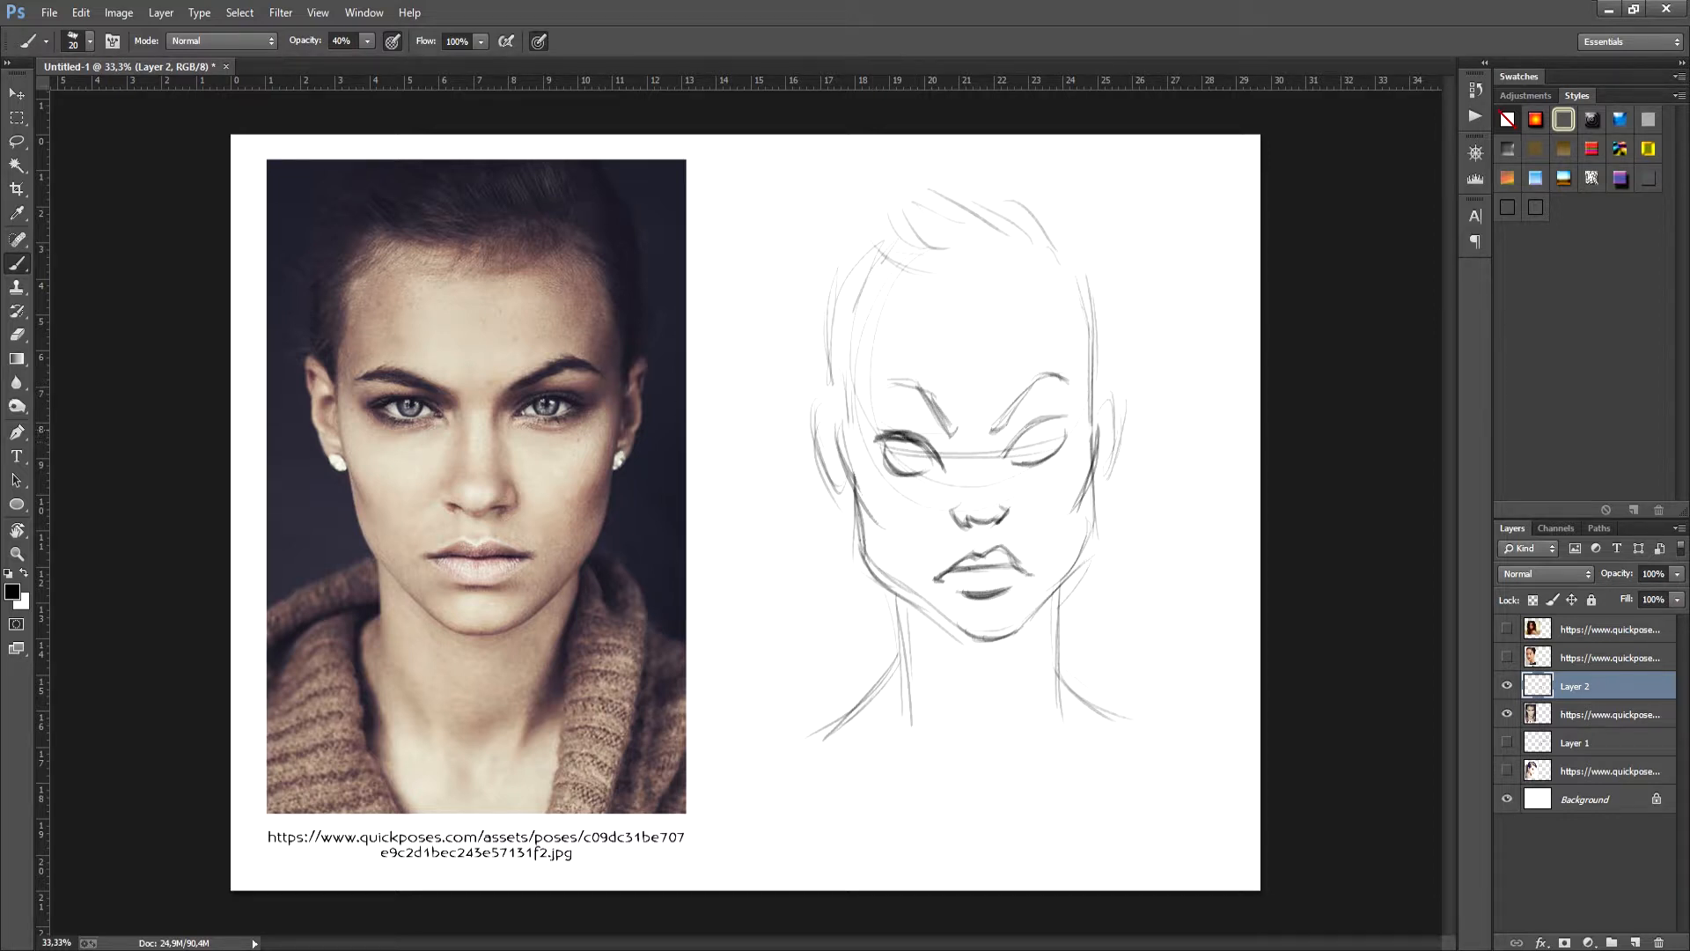
drag(1025, 435, 1067, 421)
mouse_move(957, 438)
mouse_down()
mouse_move(966, 479)
mouse_move(902, 461)
mouse_up()
drag(1035, 435, 1021, 451)
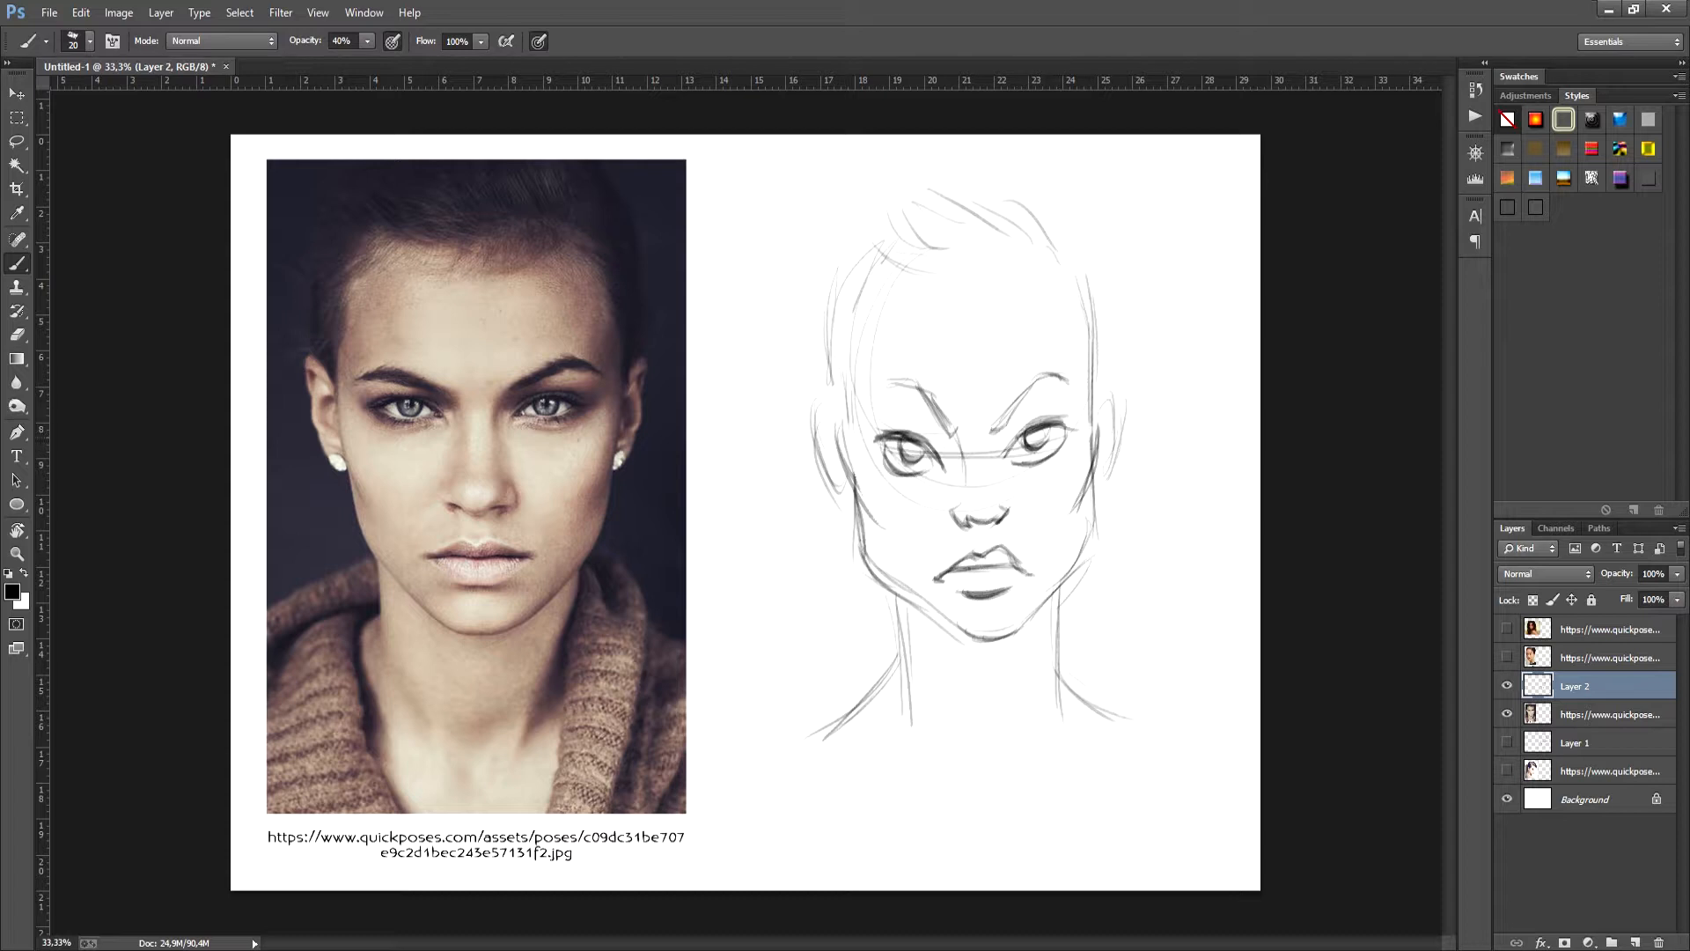
- Reinforce the temples, cheekbones and jaw contours on both sides of the frontal face with darker strokes
mouse_move(851, 352)
mouse_down()
mouse_move(839, 438)
mouse_move(861, 503)
mouse_up()
drag(838, 431, 884, 531)
drag(1095, 378, 1085, 440)
drag(1103, 376, 1077, 506)
drag(1092, 477, 1068, 514)
drag(861, 506, 897, 600)
drag(1092, 487, 1084, 559)
drag(1091, 484, 1079, 566)
drag(1083, 553, 1054, 590)
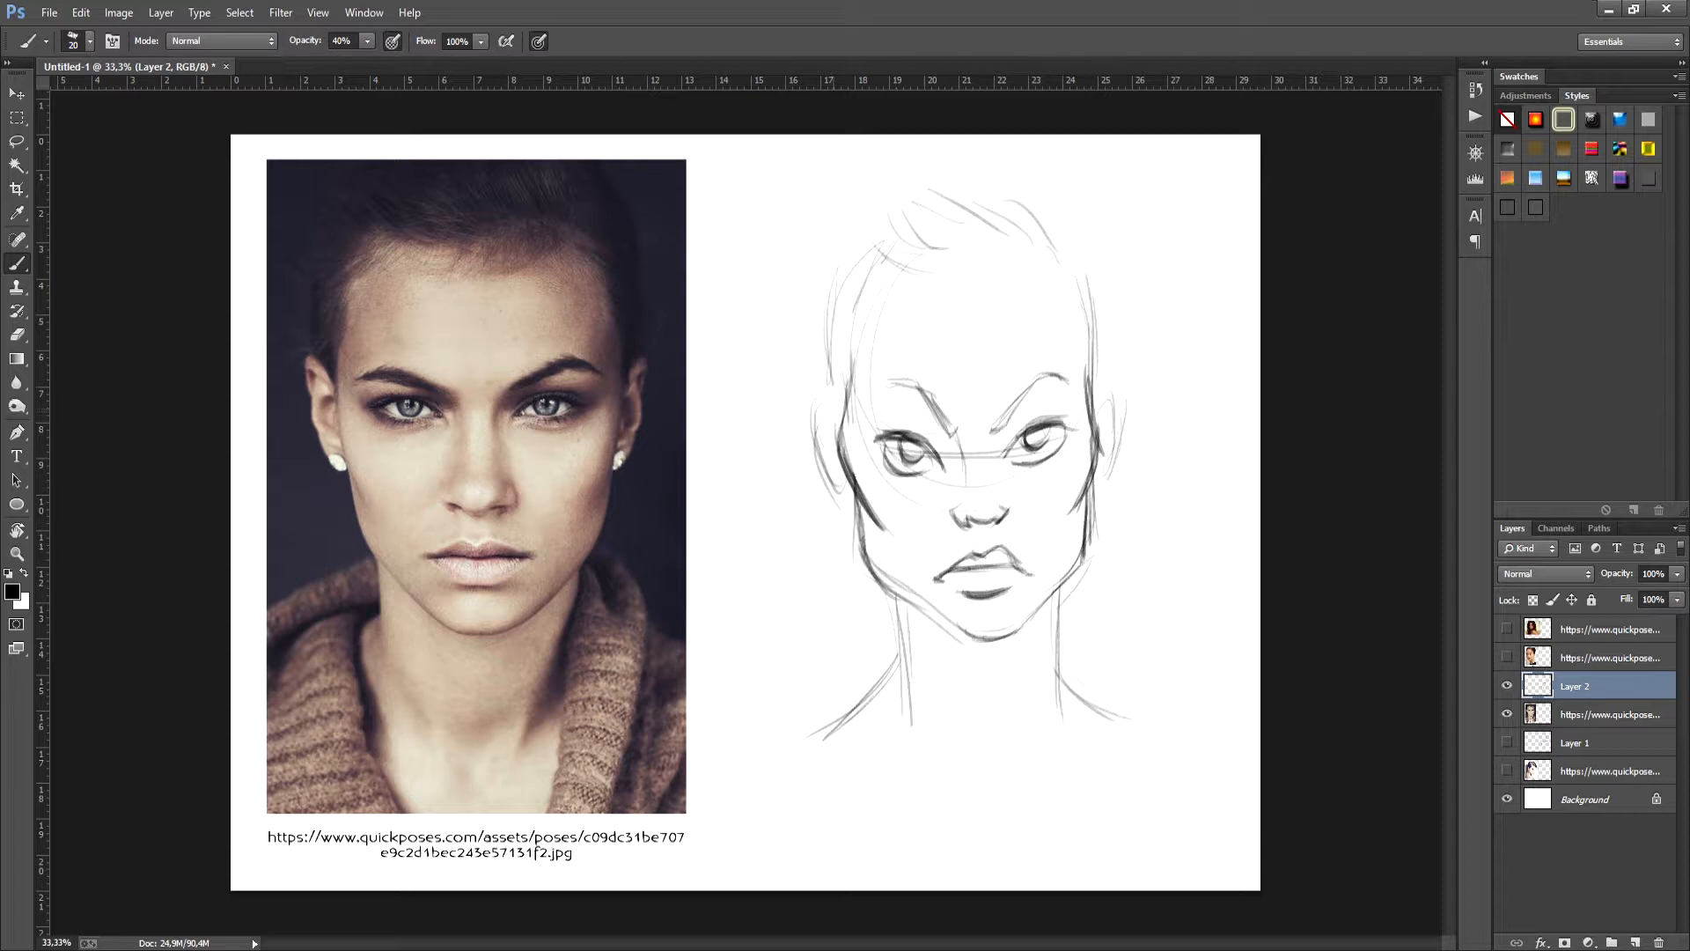
- Outline the left ear of the frontal sketch with darker strokes joining the cheek
mouse_move(845, 395)
mouse_down()
mouse_move(824, 410)
mouse_move(849, 507)
mouse_up()
drag(815, 433, 859, 510)
drag(831, 464, 861, 509)
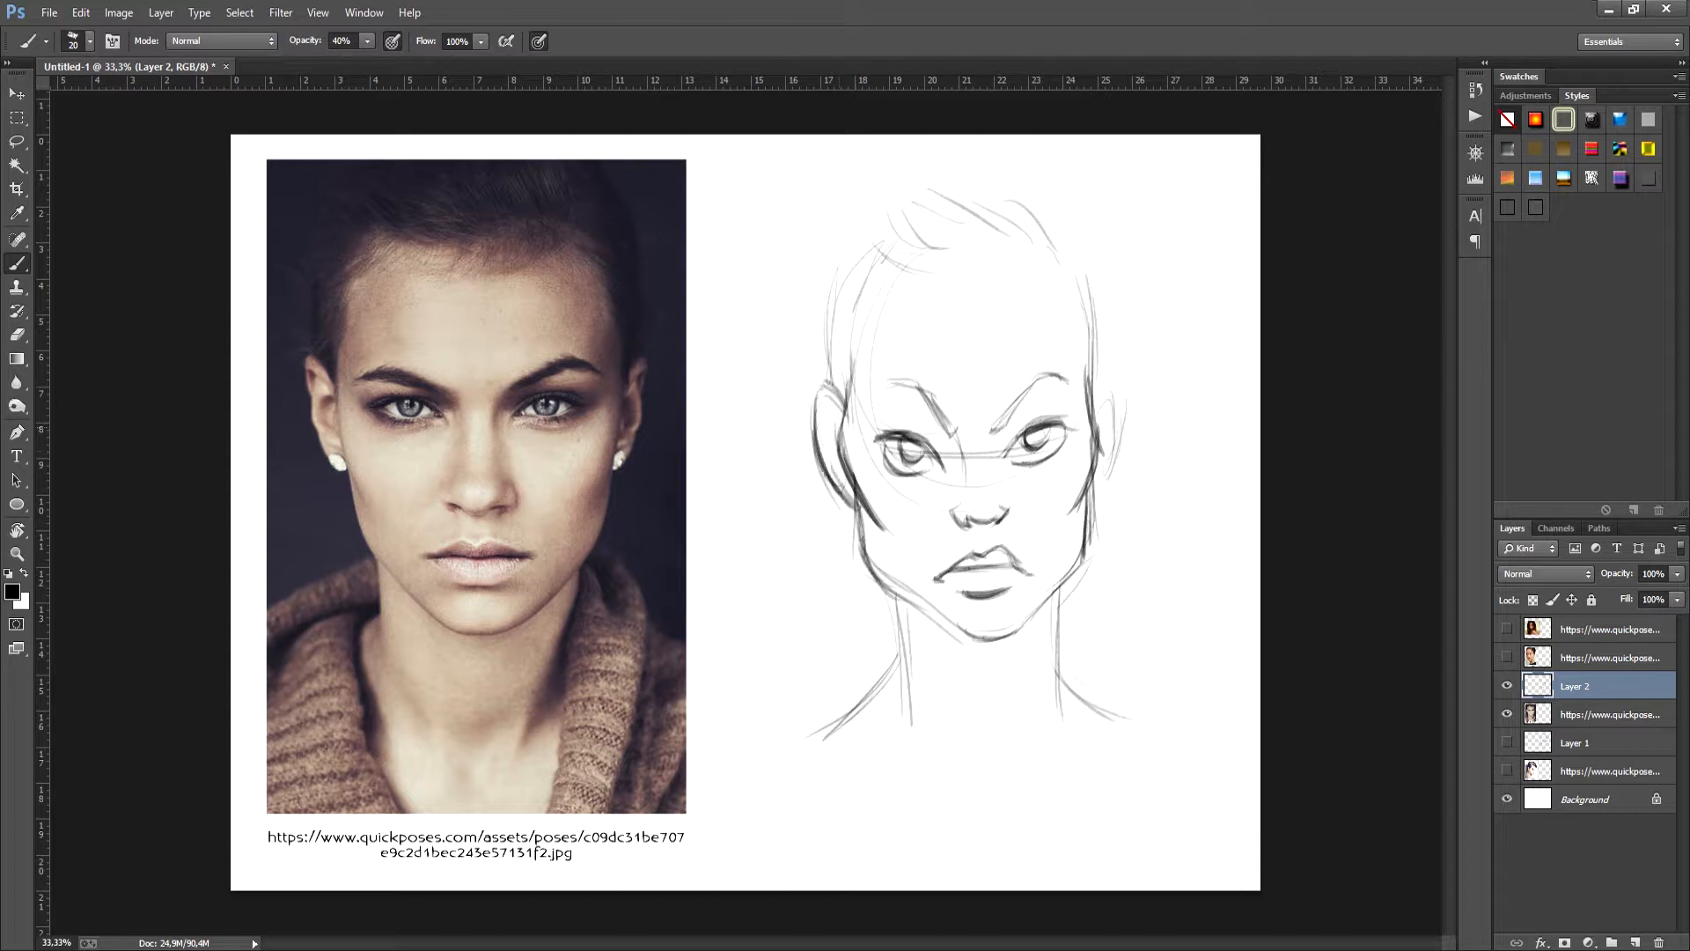
- Outline the right ear of the frontal sketch and add inner fold lines to the left ear
mouse_move(1090, 387)
mouse_down()
mouse_move(1111, 398)
mouse_move(1117, 471)
mouse_move(1092, 500)
mouse_up()
drag(829, 408, 851, 504)
drag(829, 457, 836, 478)
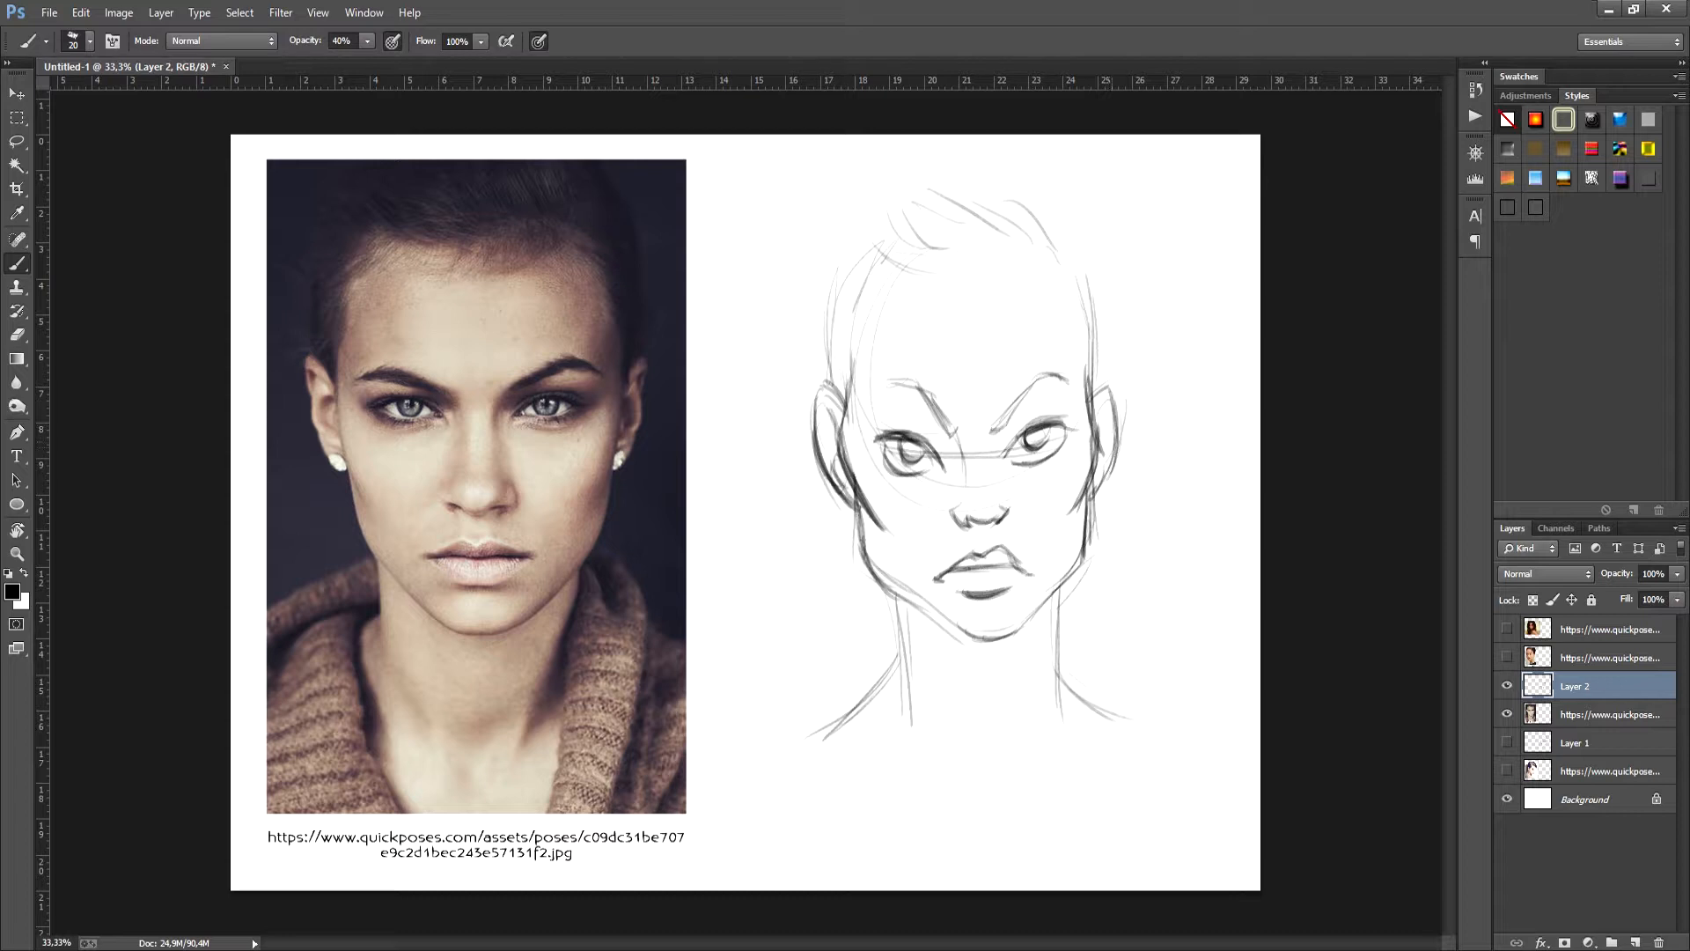
- Sketch the frontal face's hairline with short tufts across the forehead and strokes down the right temple
mouse_move(866, 286)
mouse_down()
mouse_move(848, 358)
mouse_move(935, 287)
mouse_move(1009, 290)
mouse_up()
mouse_move(979, 266)
mouse_down()
mouse_move(1028, 289)
mouse_move(1012, 256)
mouse_move(1044, 279)
mouse_up()
mouse_move(1011, 224)
mouse_down()
mouse_move(1052, 286)
mouse_move(1068, 375)
mouse_up()
drag(1088, 278, 1068, 387)
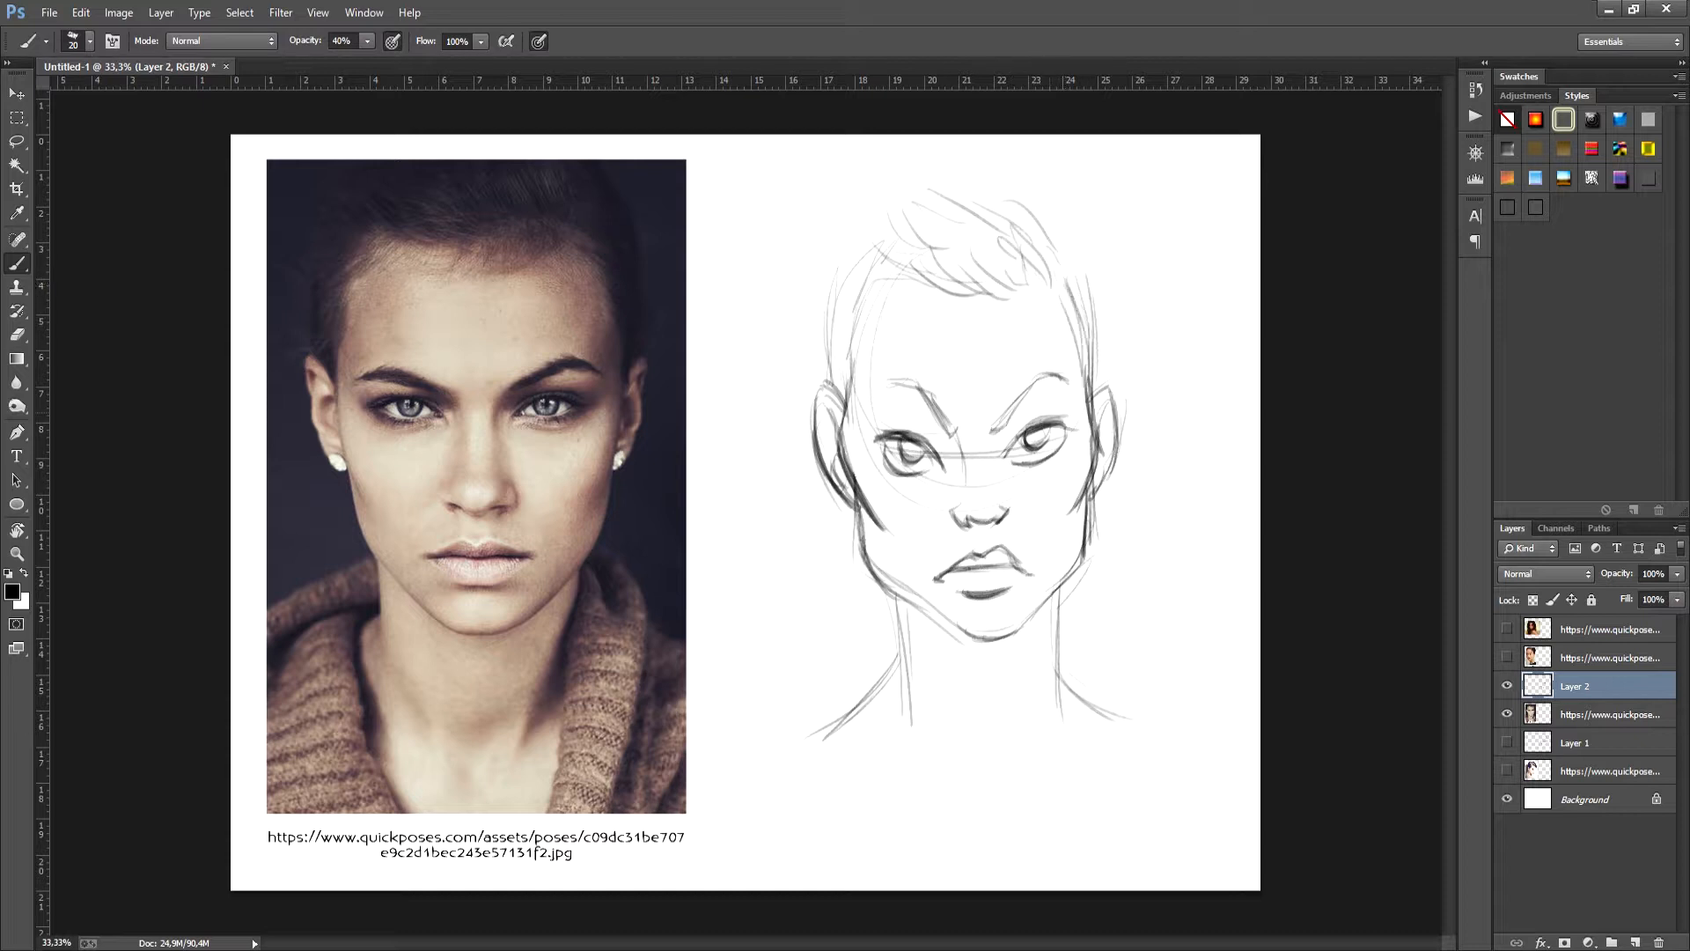
- Strengthen the left temple and cheek contour of the frontal face beside the ear
drag(867, 314, 845, 476)
key(e)
key(b)
drag(852, 412, 852, 472)
drag(856, 390, 847, 472)
- Lasso the right eye of the frontal sketch, nudge it slightly, and clear the selection
key(l)
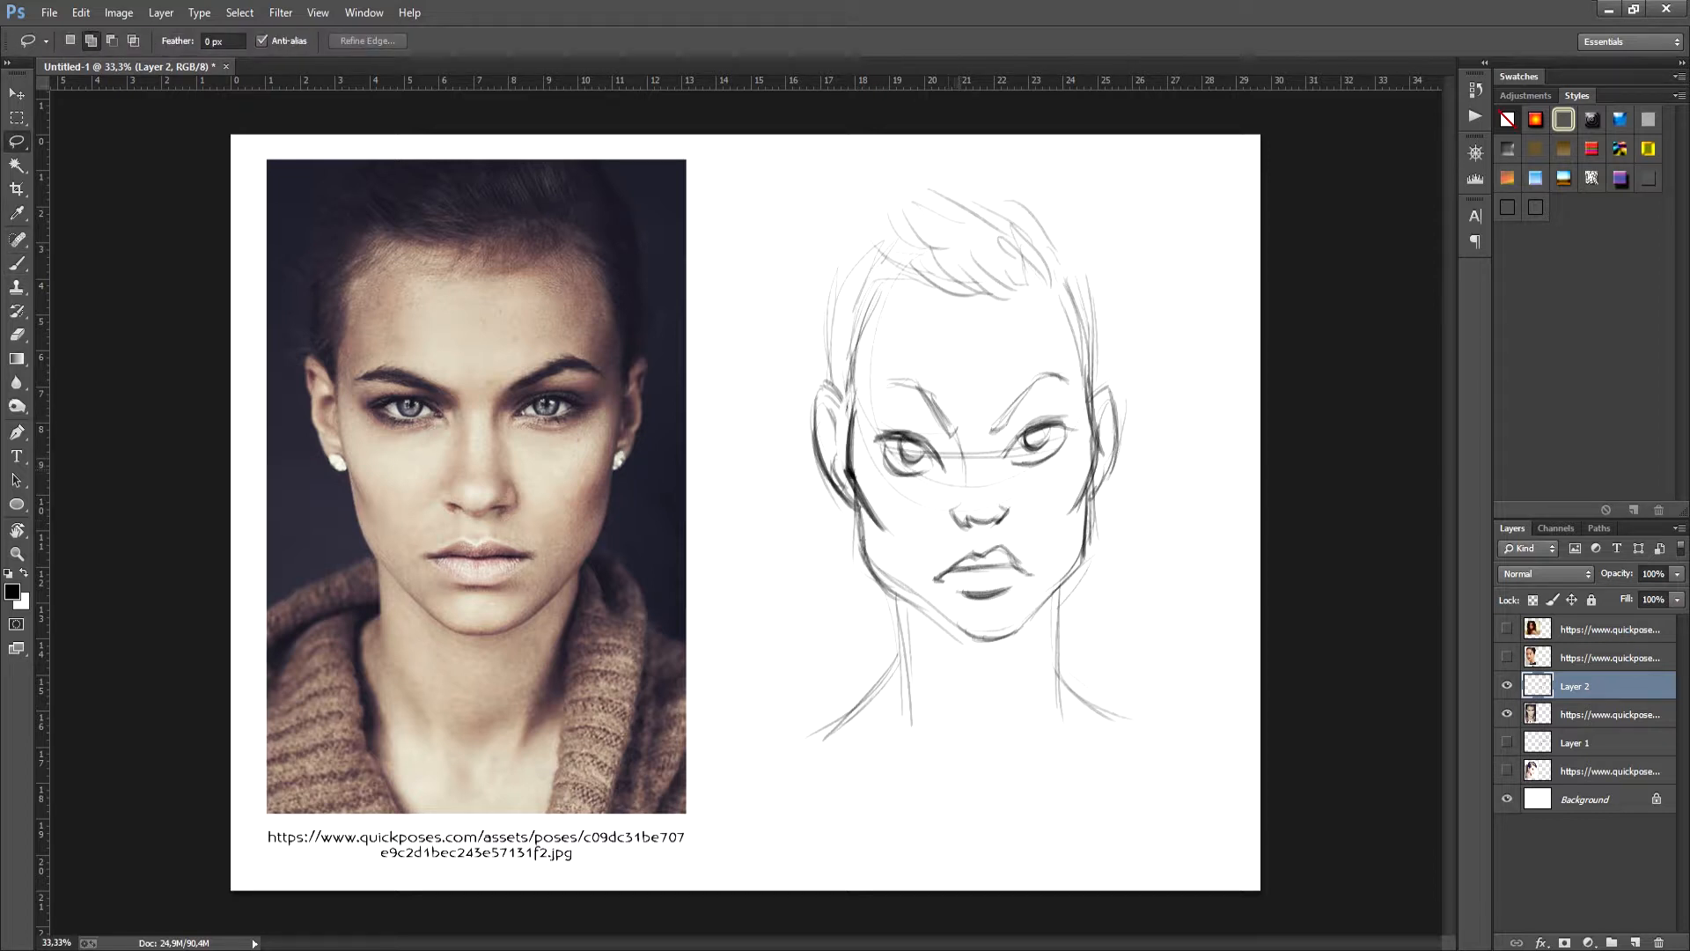
mouse_move(1013, 427)
mouse_down()
mouse_move(1067, 440)
mouse_move(1010, 465)
mouse_up()
key(v)
key(ctrl+d)
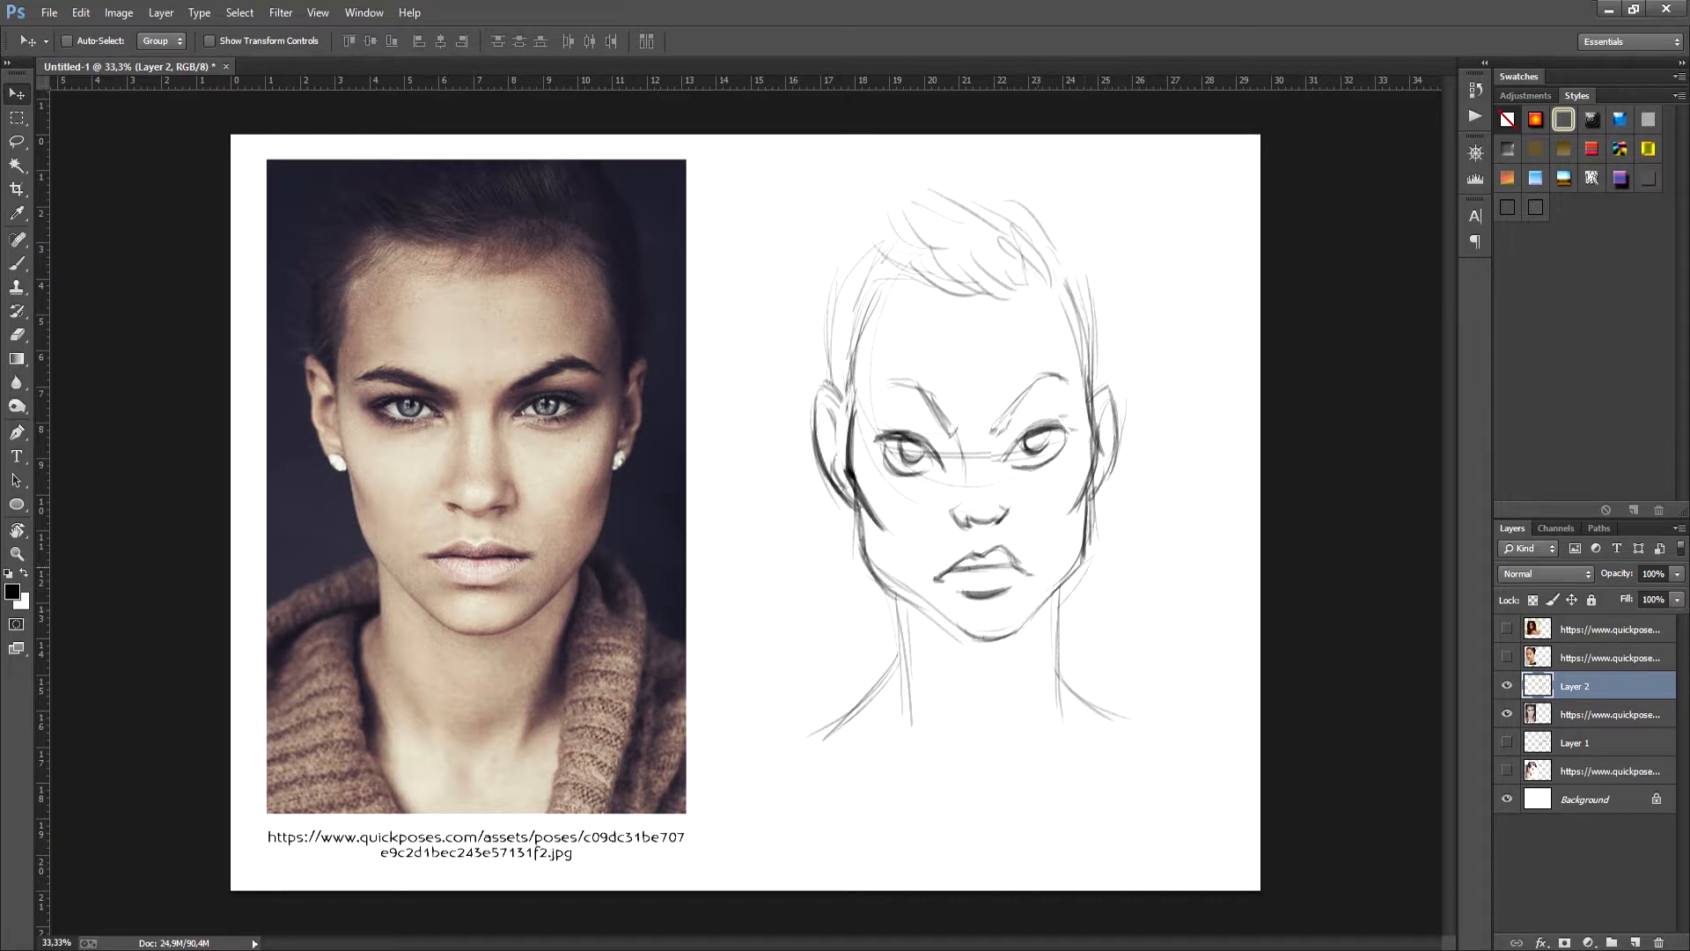
- Darken the upper lip and the jaw and chin contour of the frontal face
key(b)
drag(946, 568, 979, 549)
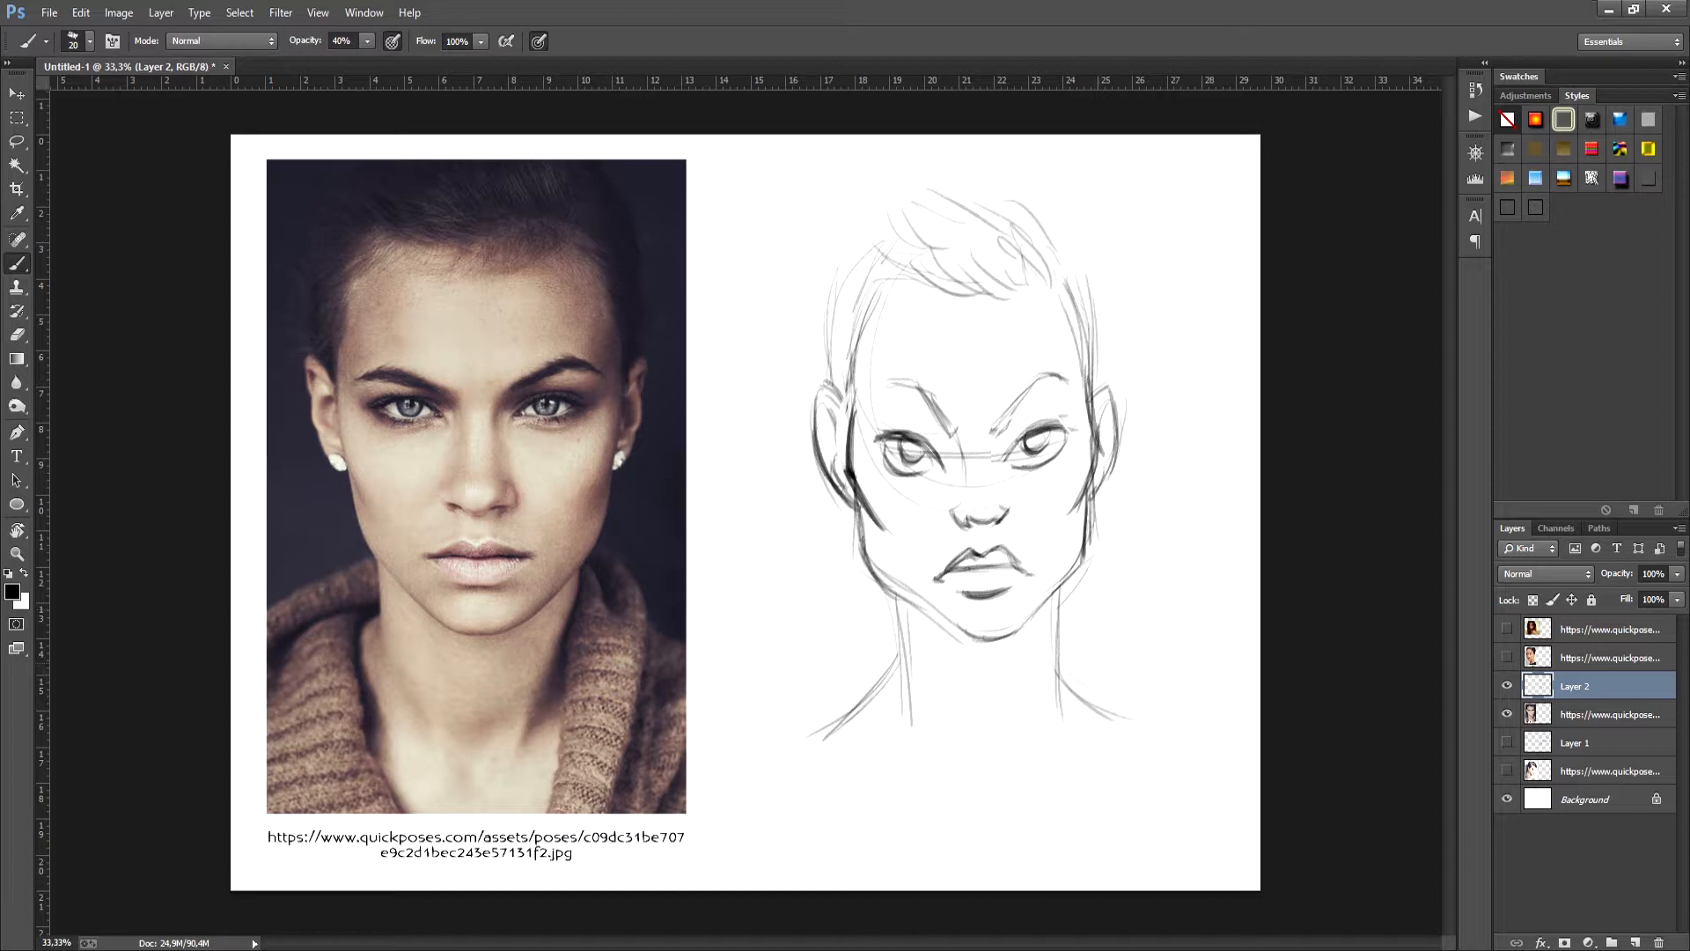
mouse_move(975, 644)
mouse_down()
mouse_move(1014, 635)
mouse_move(1080, 563)
mouse_up()
drag(877, 574, 975, 640)
drag(878, 581, 975, 641)
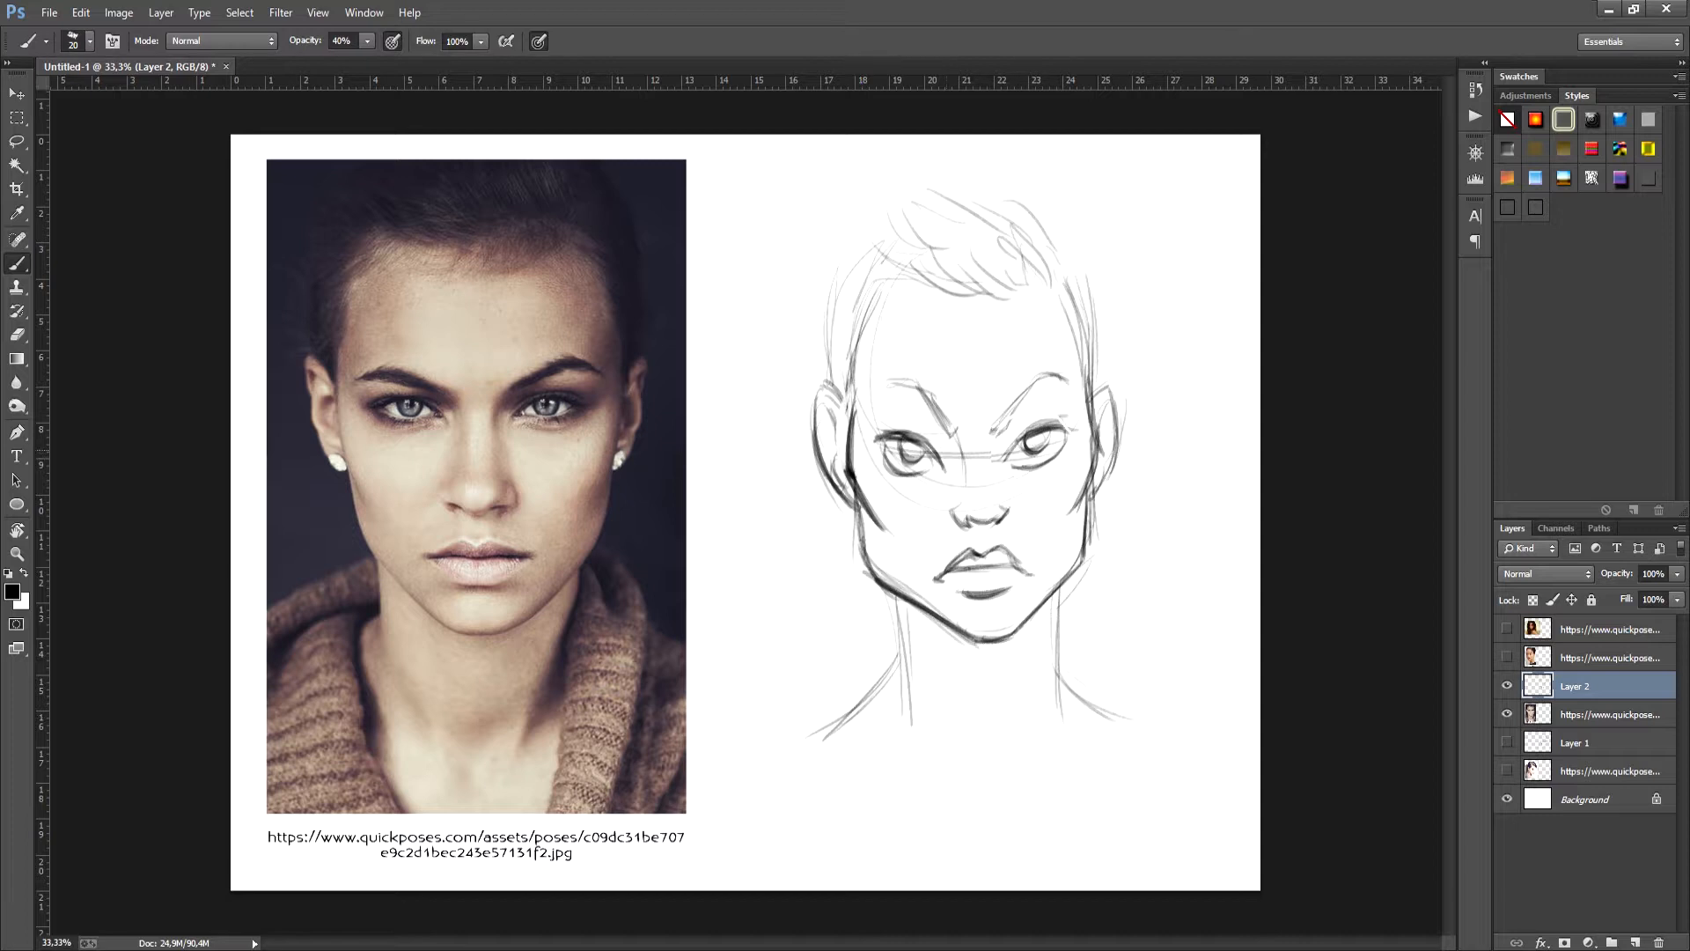
- Add shading at the outer eye corners and thicken both eyebrows of the frontal face
mouse_move(879, 442)
mouse_down()
mouse_move(912, 473)
mouse_move(941, 467)
mouse_move(884, 473)
mouse_up()
drag(1067, 422, 1079, 446)
drag(886, 384, 929, 409)
drag(1036, 390, 1067, 374)
drag(1011, 404, 1058, 377)
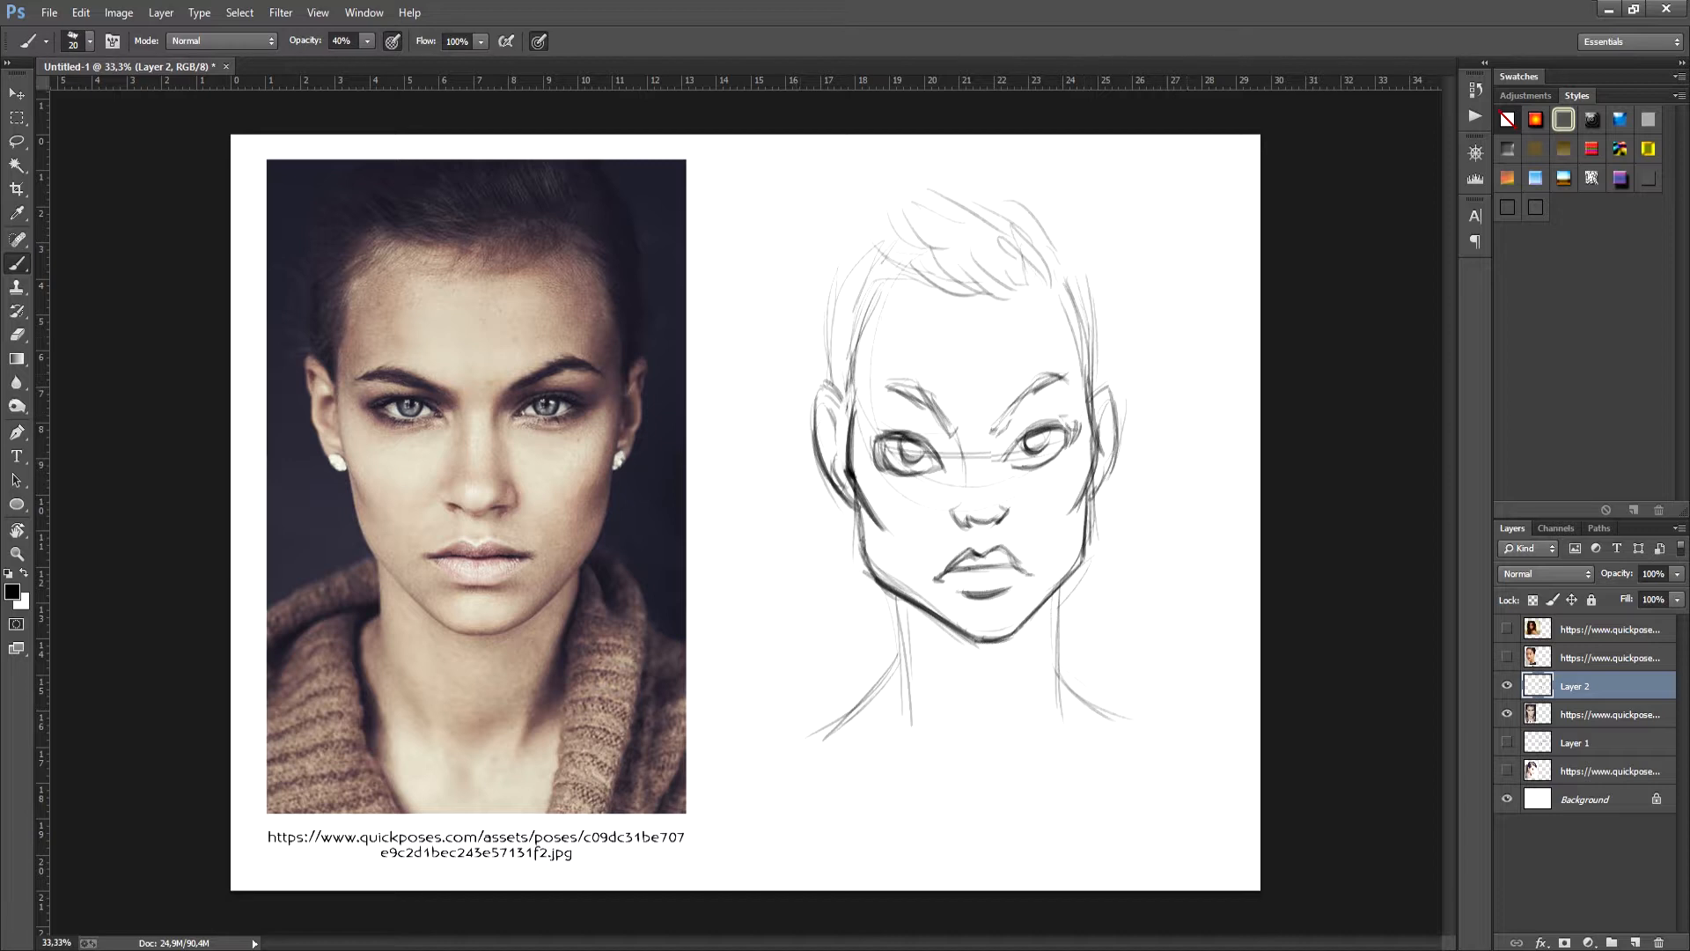
- Trace the outer hair contour of the frontal head from ear to ear with darker, tufted strokes
mouse_move(831, 380)
mouse_down()
mouse_move(845, 263)
mouse_move(916, 217)
mouse_move(988, 208)
mouse_move(1086, 274)
mouse_move(1102, 384)
mouse_up()
drag(1092, 277, 1093, 388)
drag(1085, 281, 1097, 383)
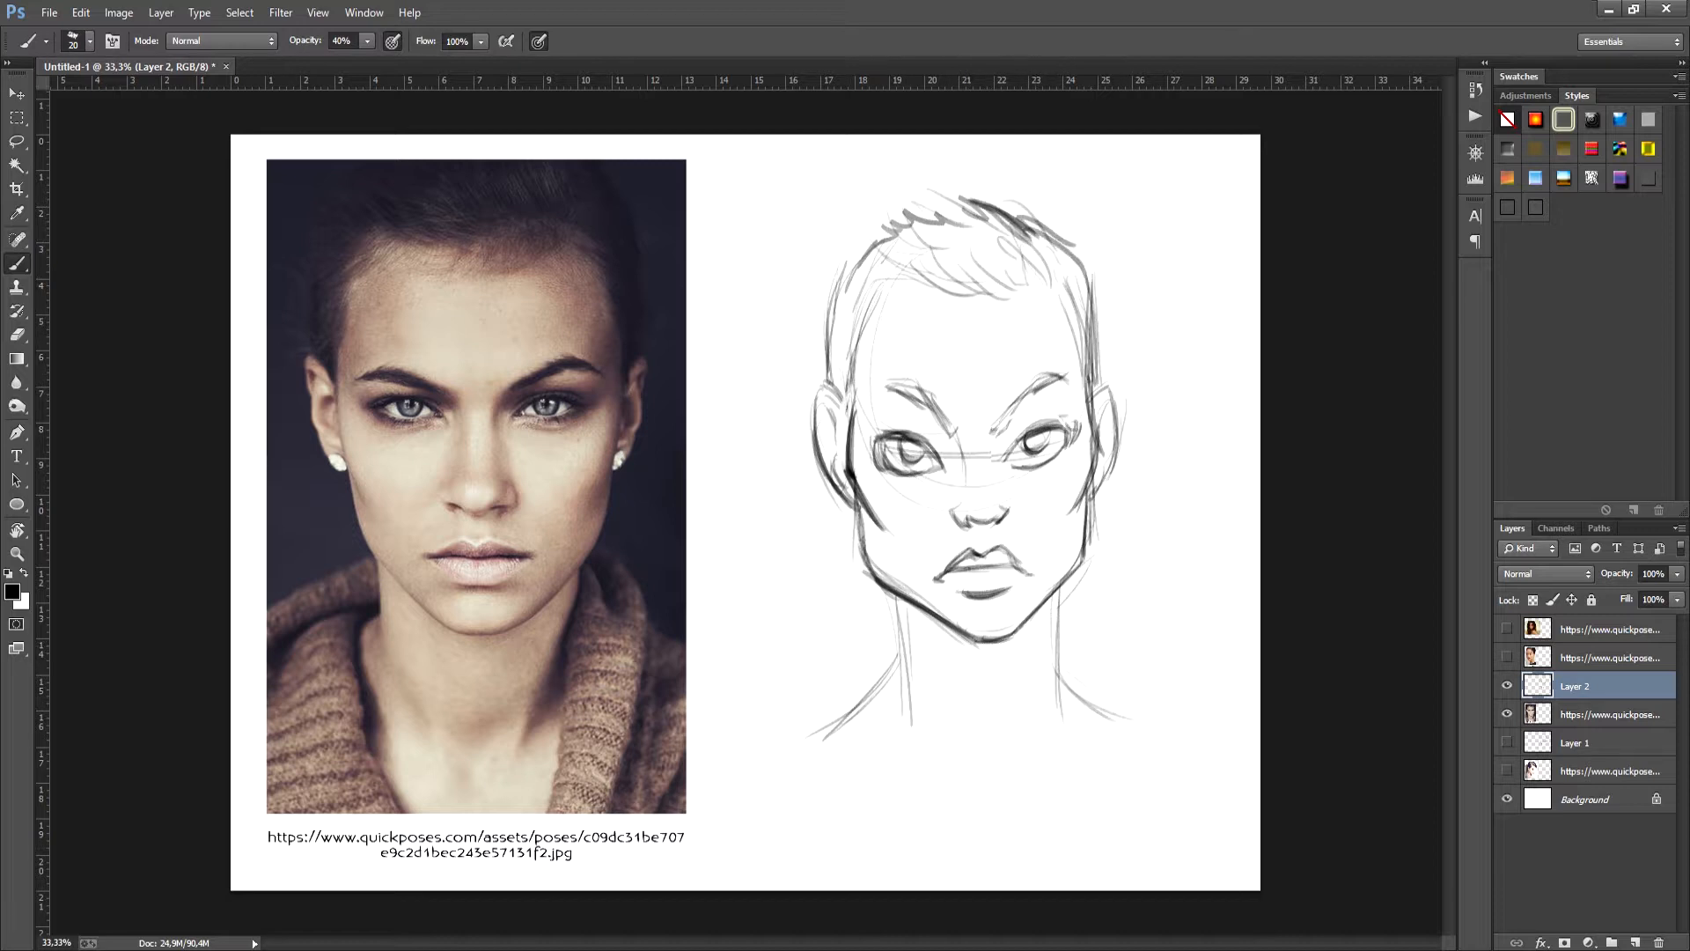
- Hide the frontal sketch and its photo, show the three-quarter portrait photo, and add a new layer above it
click(1508, 686)
click(1507, 714)
click(1507, 658)
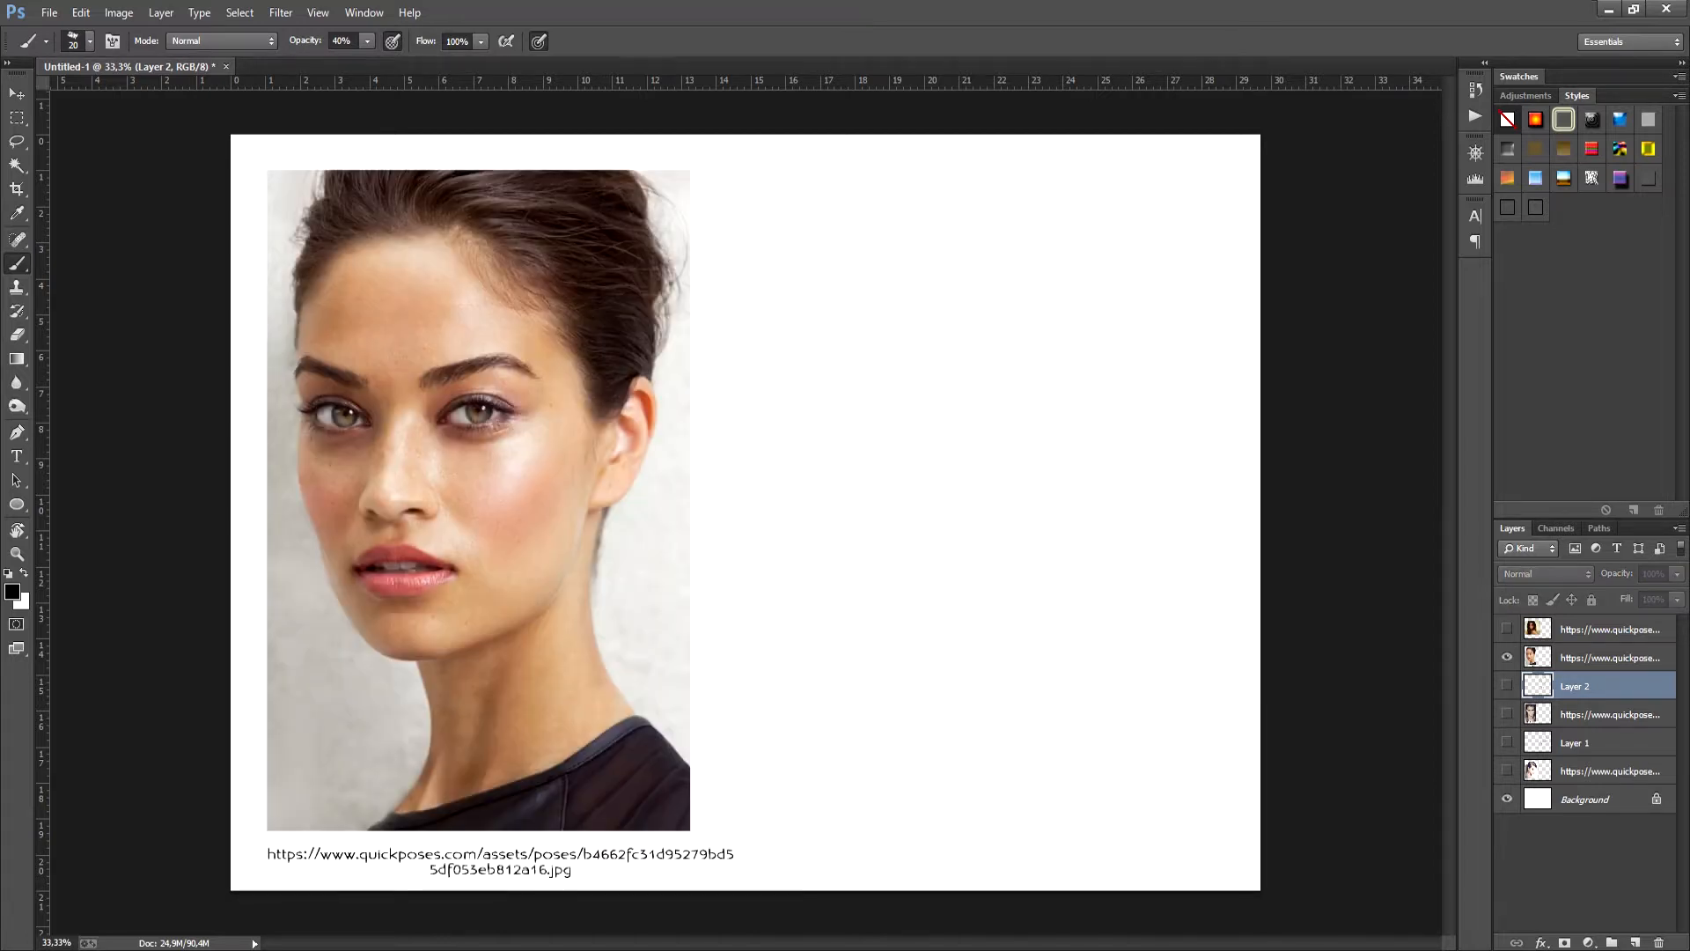
click(1609, 658)
click(1636, 942)
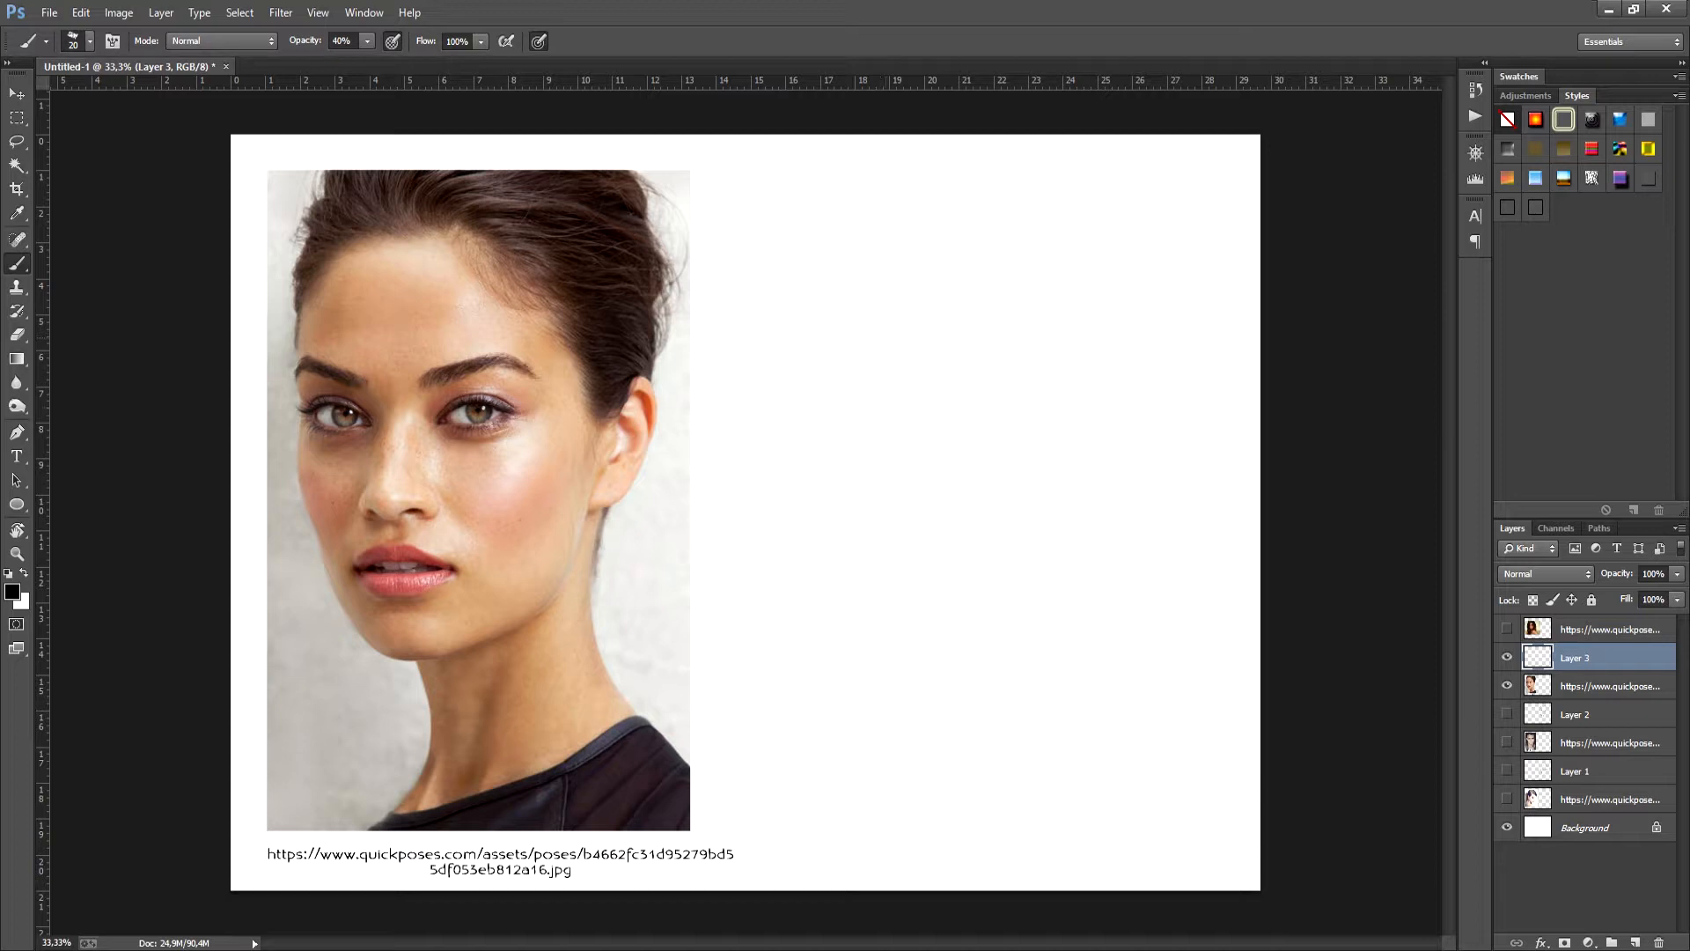
- Sketch the three-quarter head's face side, chin, skull top and neck with light construction lines
drag(870, 345, 891, 590)
mouse_move(874, 324)
mouse_down()
mouse_move(875, 519)
mouse_move(926, 622)
mouse_move(1044, 585)
mouse_up()
drag(924, 620, 1071, 562)
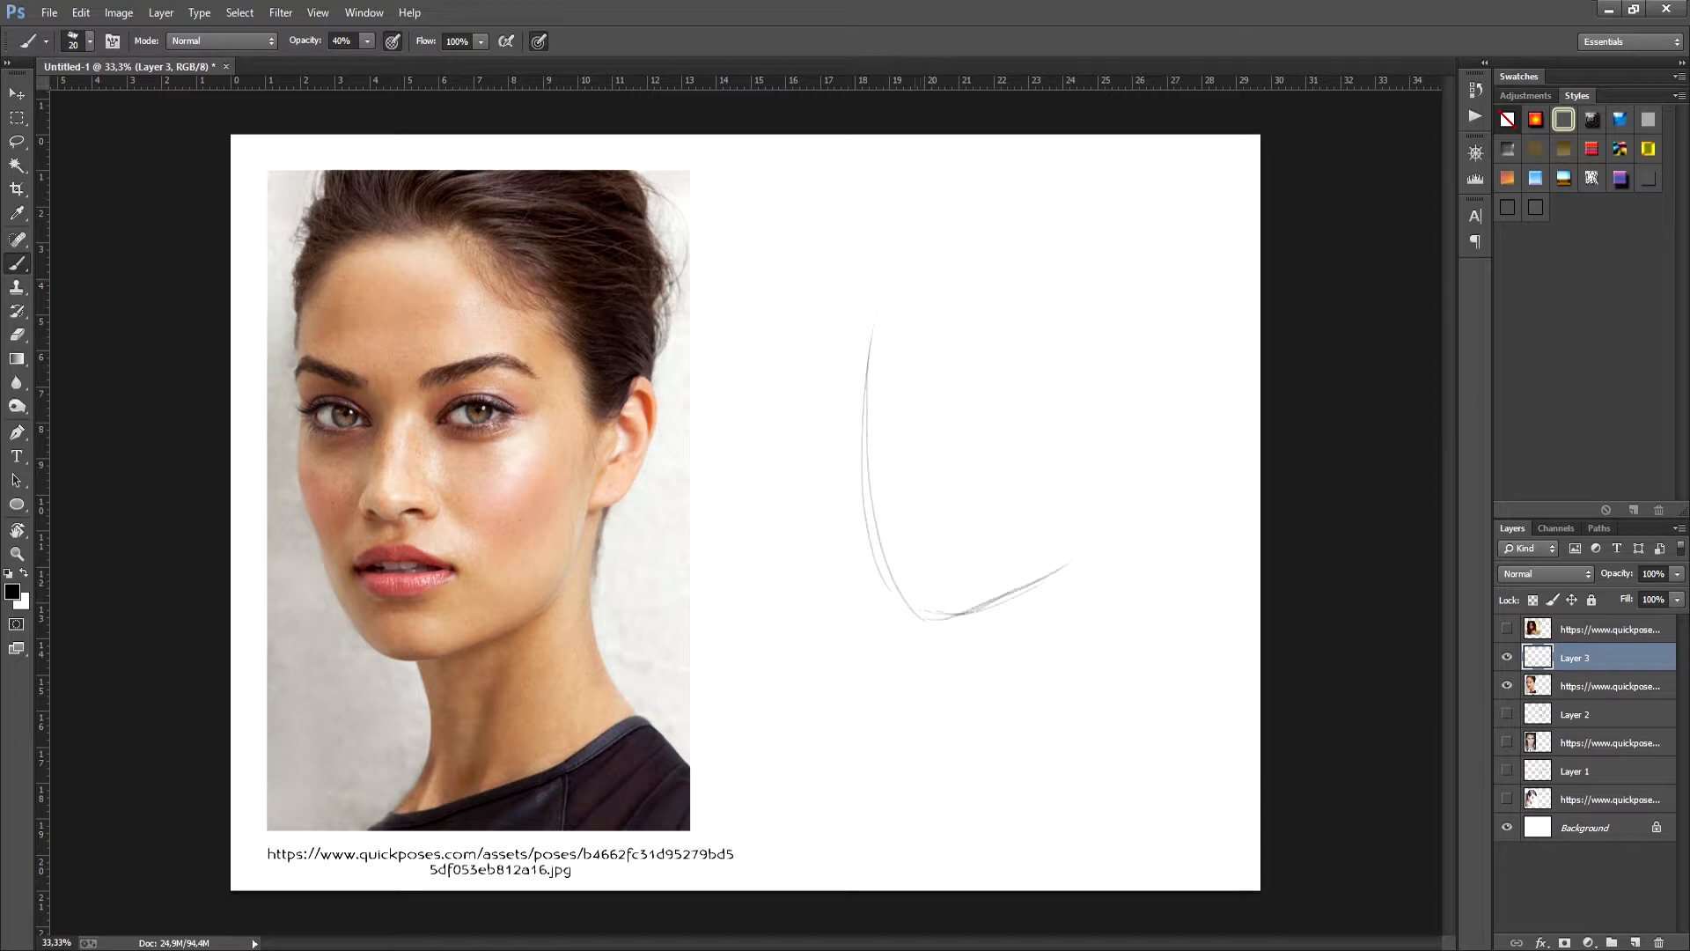
drag(921, 263, 1141, 274)
drag(1134, 449, 1160, 673)
mouse_move(999, 610)
mouse_down()
mouse_move(1019, 763)
mouse_move(1056, 784)
mouse_move(1136, 673)
mouse_up()
- Place a curved vertical centre guide on the three-quarter face, replacing the first attempt, and add a horizontal eye line
drag(933, 304, 933, 572)
drag(949, 339, 952, 600)
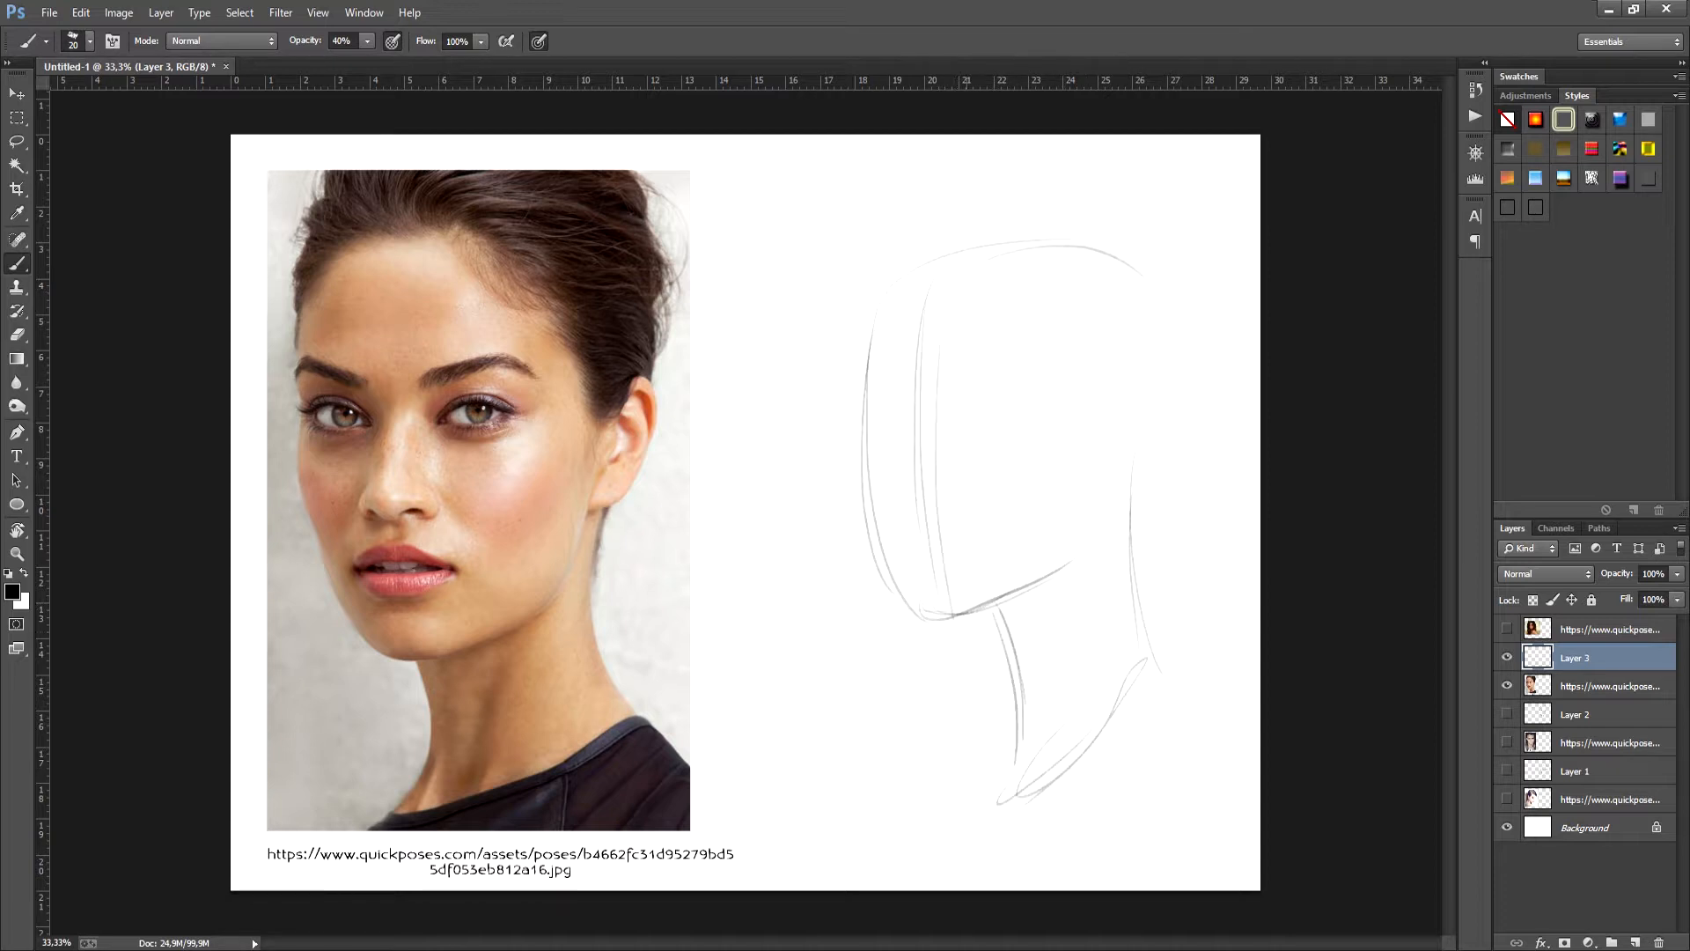
key(ctrl+alt+z)
key(ctrl+alt+z)
drag(957, 298, 949, 621)
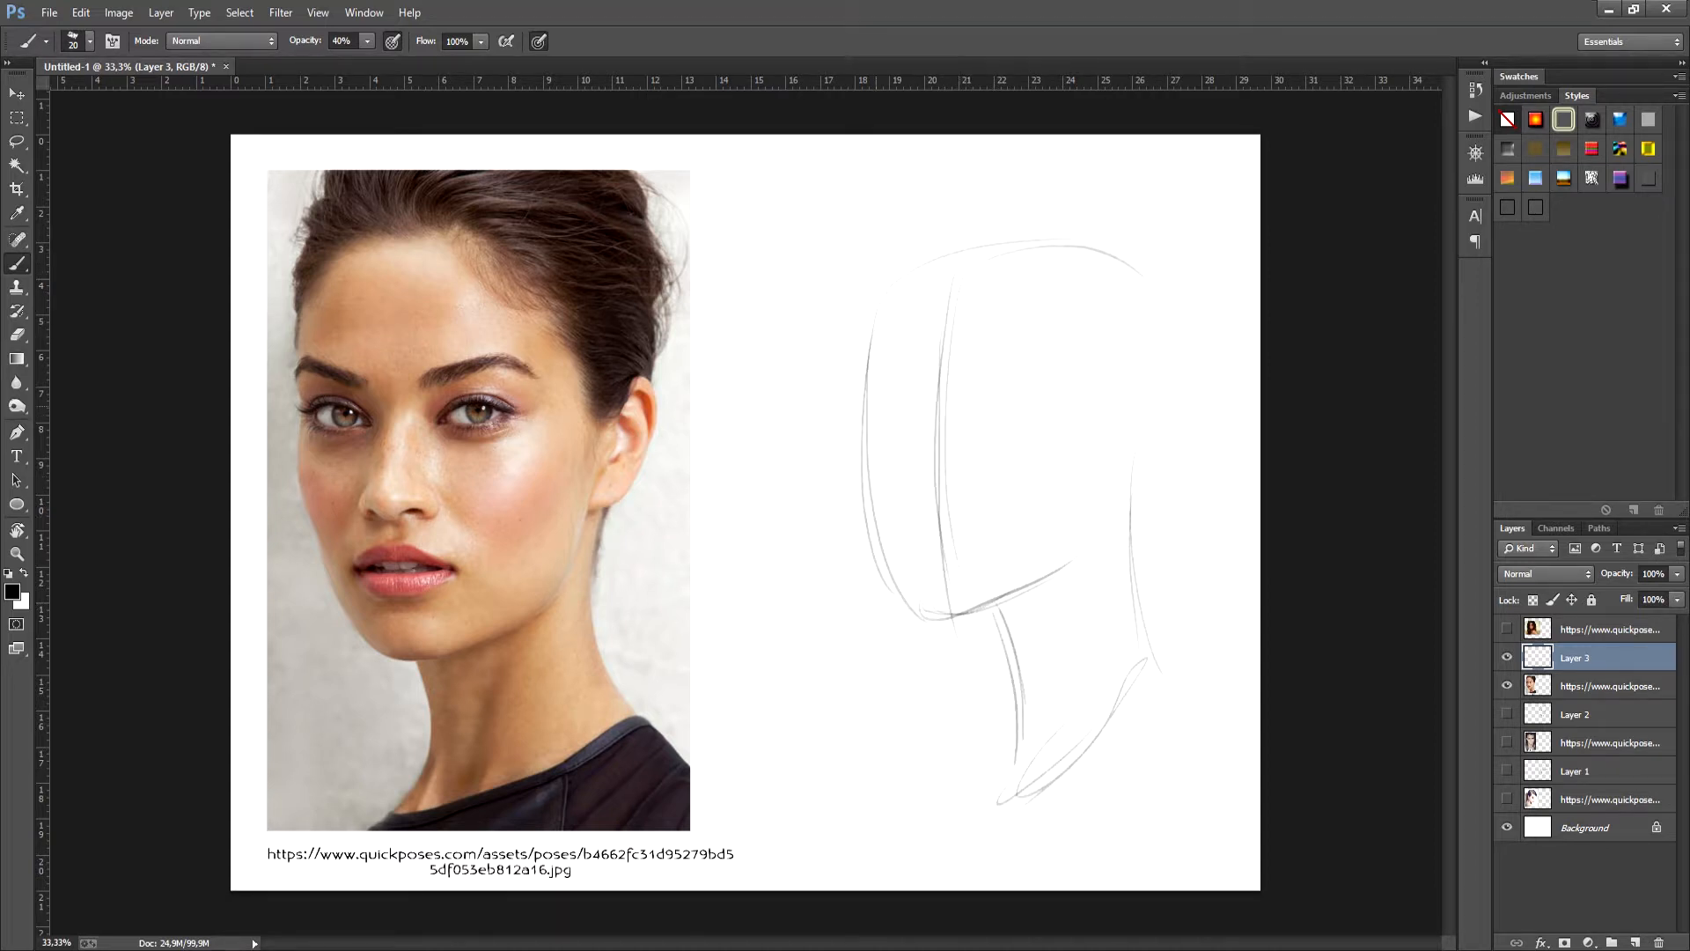
mouse_move(891, 430)
mouse_down()
mouse_move(1017, 430)
mouse_move(1090, 402)
mouse_up()
- Sketch the rear jaw line, ear and back of the head on the three-quarter portrait
drag(1095, 471, 1070, 563)
mouse_move(1128, 390)
mouse_down()
mouse_move(1144, 428)
mouse_move(1111, 489)
mouse_up()
drag(1162, 322, 1147, 457)
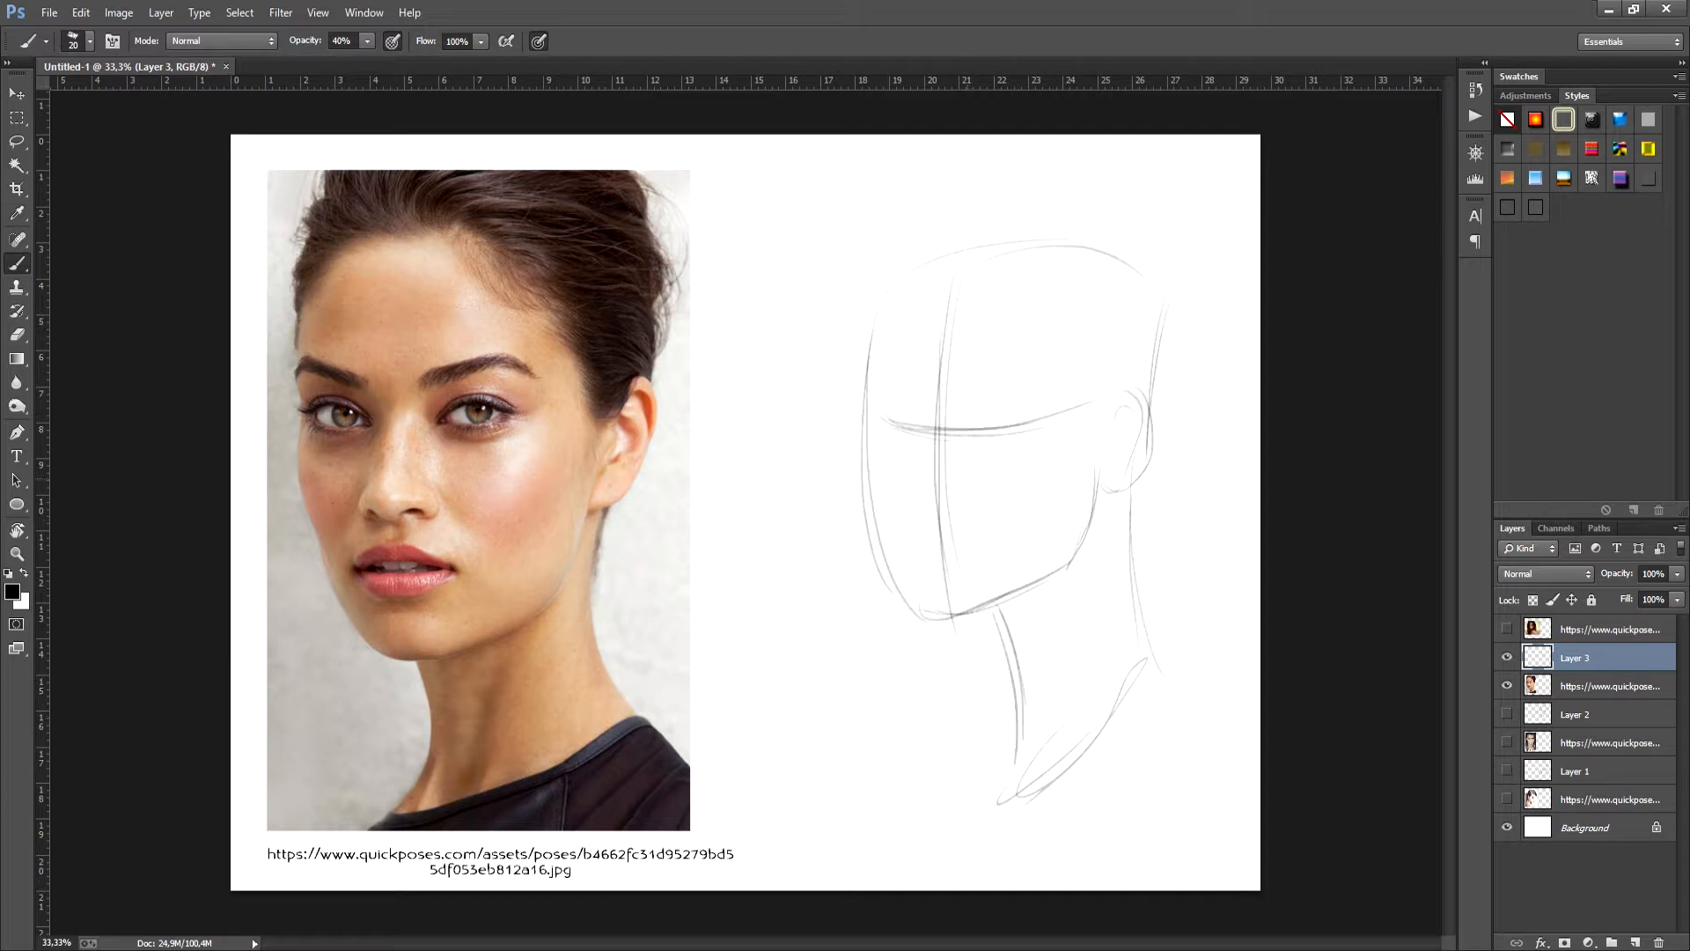
- Draw the nose base with nostrils and the full, slightly parted lips along the centre guide
mouse_move(919, 481)
mouse_down()
mouse_move(939, 504)
mouse_move(969, 494)
mouse_move(924, 505)
mouse_move(988, 553)
mouse_move(924, 555)
mouse_move(973, 581)
mouse_move(932, 586)
mouse_move(918, 557)
mouse_move(975, 556)
mouse_up()
drag(960, 546, 980, 561)
key(e)
key(b)
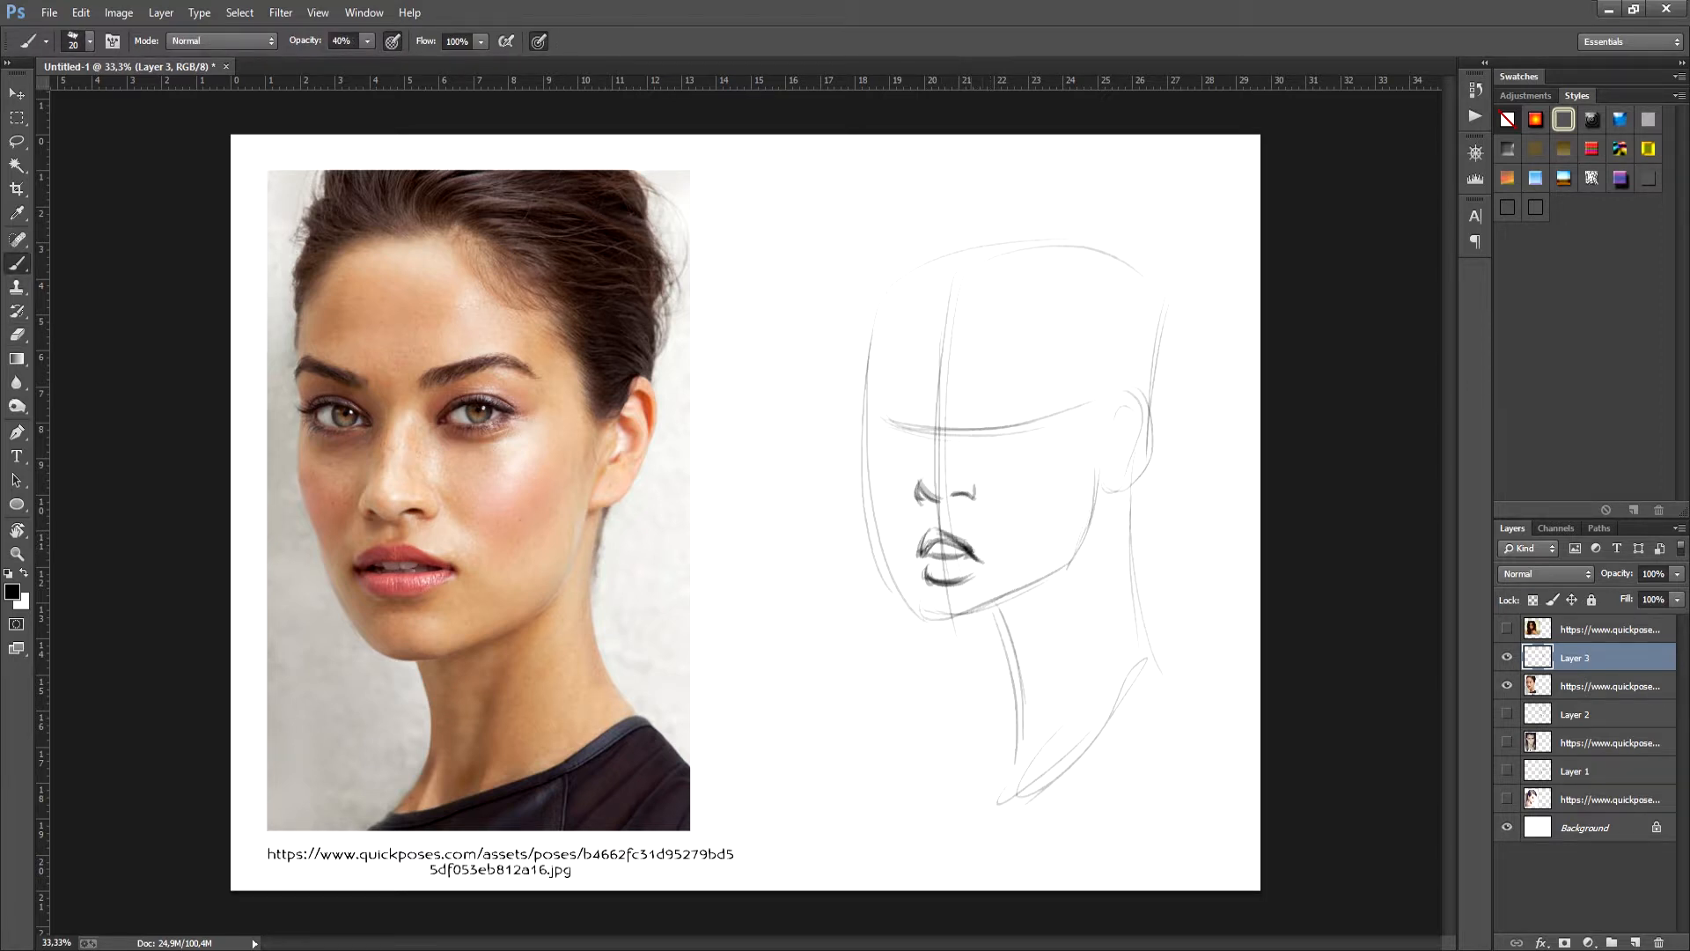
- Draw both slanted eye outlines on the eye line, redoing the strokes of the far left eye
drag(995, 417, 979, 429)
drag(982, 432, 1040, 404)
mouse_move(1003, 418)
mouse_down()
mouse_move(1058, 406)
mouse_move(979, 442)
mouse_up()
mouse_move(980, 439)
mouse_down()
mouse_move(1053, 426)
mouse_move(1038, 440)
mouse_move(996, 422)
mouse_up()
drag(883, 410, 899, 445)
key(ctrl+alt+z)
key(ctrl+alt+z)
mouse_move(884, 419)
mouse_down()
mouse_move(902, 453)
mouse_move(907, 408)
mouse_move(905, 453)
mouse_up()
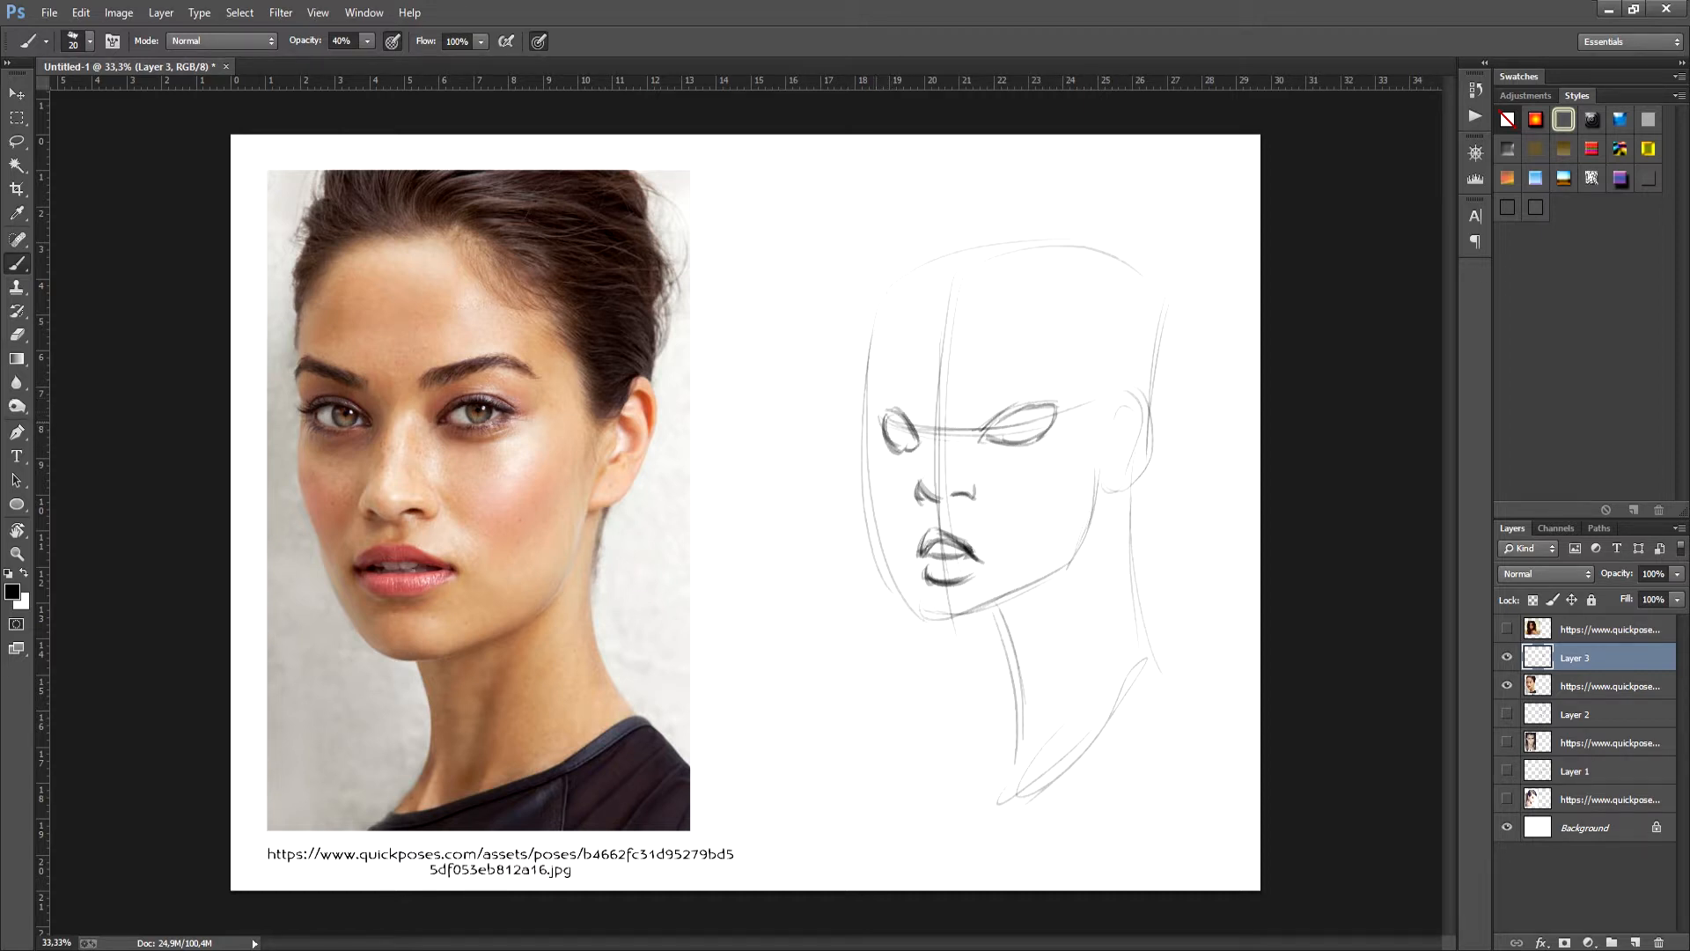
- Reinforce the left side of the three-quarter face from forehead through cheekbone to chin with darker strokes
drag(871, 368, 867, 440)
mouse_move(873, 443)
mouse_down()
mouse_move(869, 504)
mouse_move(905, 595)
mouse_up()
drag(868, 492, 933, 631)
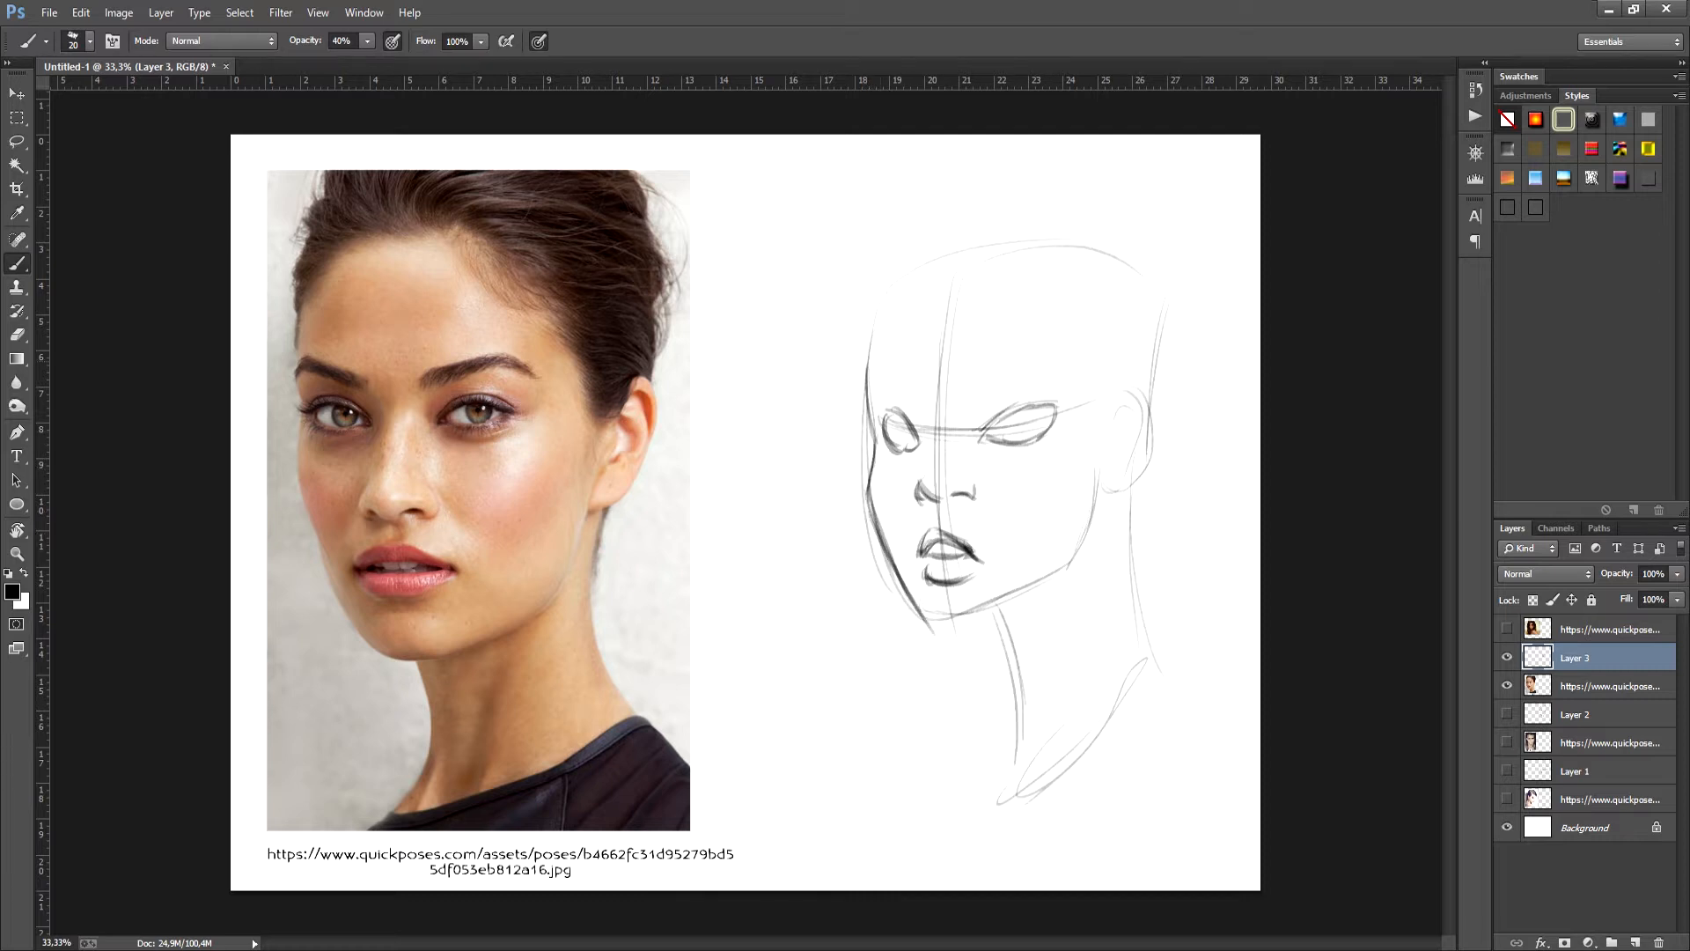
drag(872, 375, 867, 410)
drag(877, 331, 870, 393)
drag(876, 349, 870, 402)
- Add irises to both eyes and draw the angled eyebrows above them
mouse_move(1021, 413)
mouse_down()
mouse_move(1041, 431)
mouse_move(1043, 412)
mouse_up()
drag(907, 419, 898, 445)
drag(963, 400, 1009, 385)
drag(985, 393, 1028, 384)
drag(987, 402, 1045, 383)
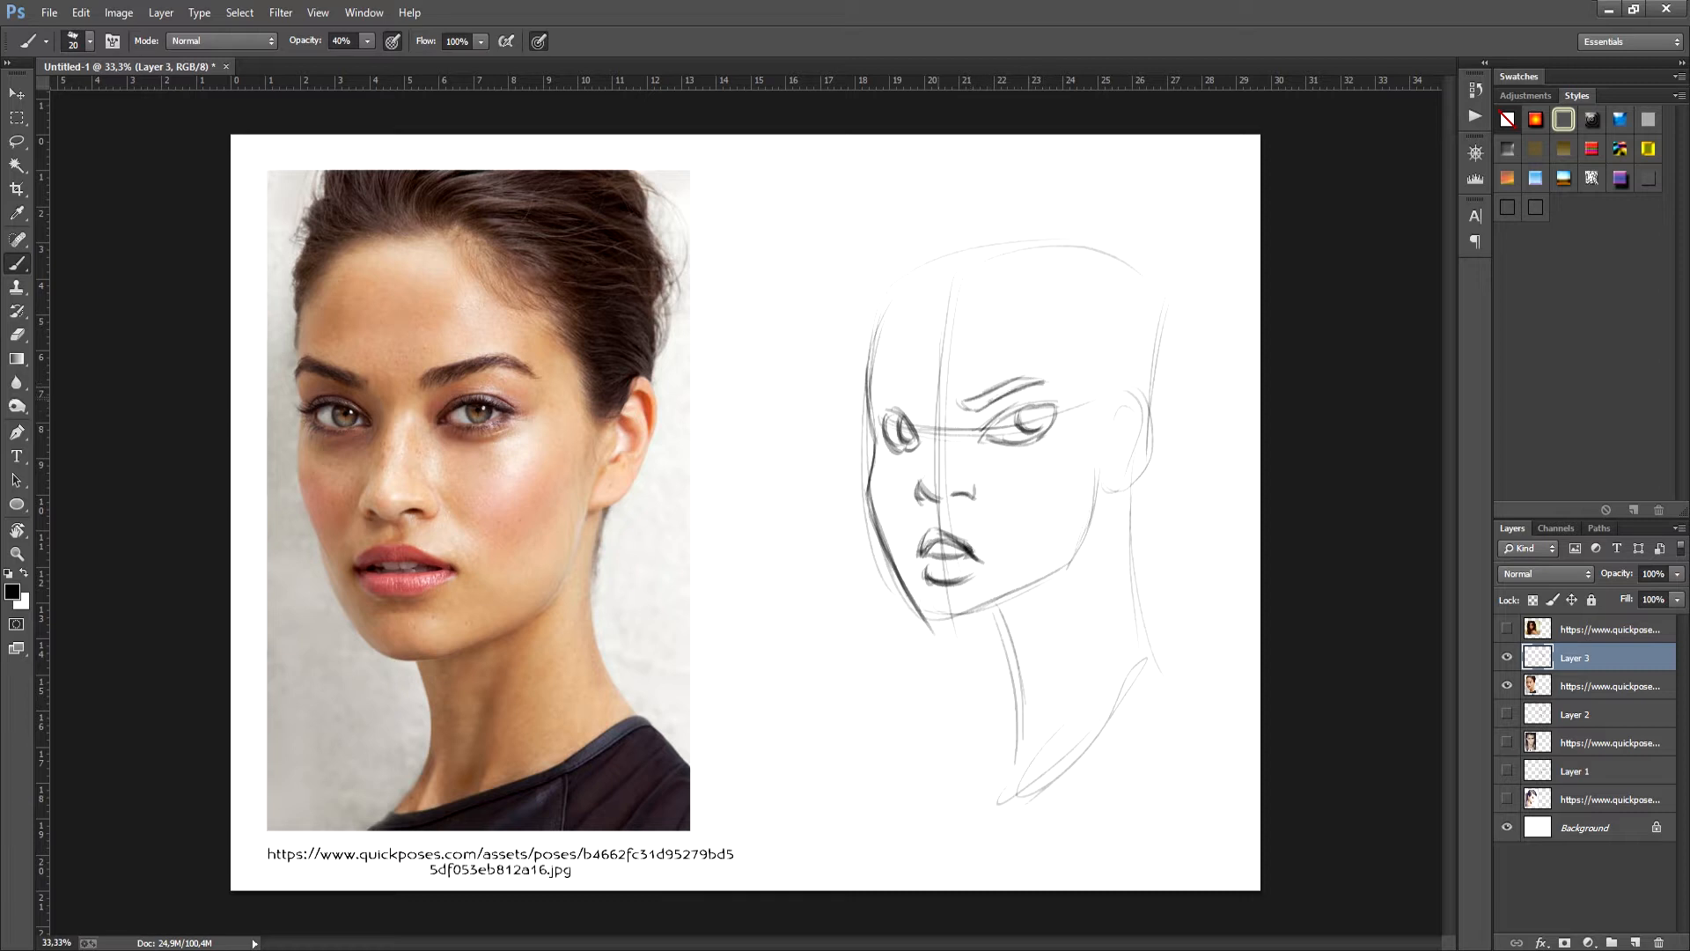
drag(924, 404, 893, 392)
drag(925, 403, 891, 393)
- Darken the jaw line from chin to ear and draw the ear with its inner folds
drag(927, 621, 1048, 574)
drag(1096, 471, 1078, 548)
drag(1092, 484, 1069, 558)
mouse_move(1095, 474)
mouse_down()
mouse_move(1111, 502)
mouse_move(1150, 454)
mouse_up()
mouse_move(1130, 392)
mouse_down()
mouse_move(1103, 416)
mouse_move(1152, 452)
mouse_move(1113, 459)
mouse_up()
drag(1119, 448, 1116, 477)
- Sketch the front hair tufts, the hairline down to the ear, and locks swept toward the back
mouse_move(916, 239)
mouse_down()
mouse_move(885, 304)
mouse_move(921, 294)
mouse_up()
mouse_move(935, 271)
mouse_down()
mouse_move(940, 236)
mouse_move(985, 215)
mouse_up()
mouse_move(965, 271)
mouse_down()
mouse_move(1059, 206)
mouse_move(922, 274)
mouse_up()
mouse_move(966, 214)
mouse_down()
mouse_move(928, 301)
mouse_move(991, 211)
mouse_move(958, 292)
mouse_move(1017, 289)
mouse_move(1076, 332)
mouse_move(1106, 423)
mouse_up()
mouse_move(1029, 264)
mouse_down()
mouse_move(1123, 233)
mouse_move(1183, 251)
mouse_up()
drag(1092, 304, 1171, 332)
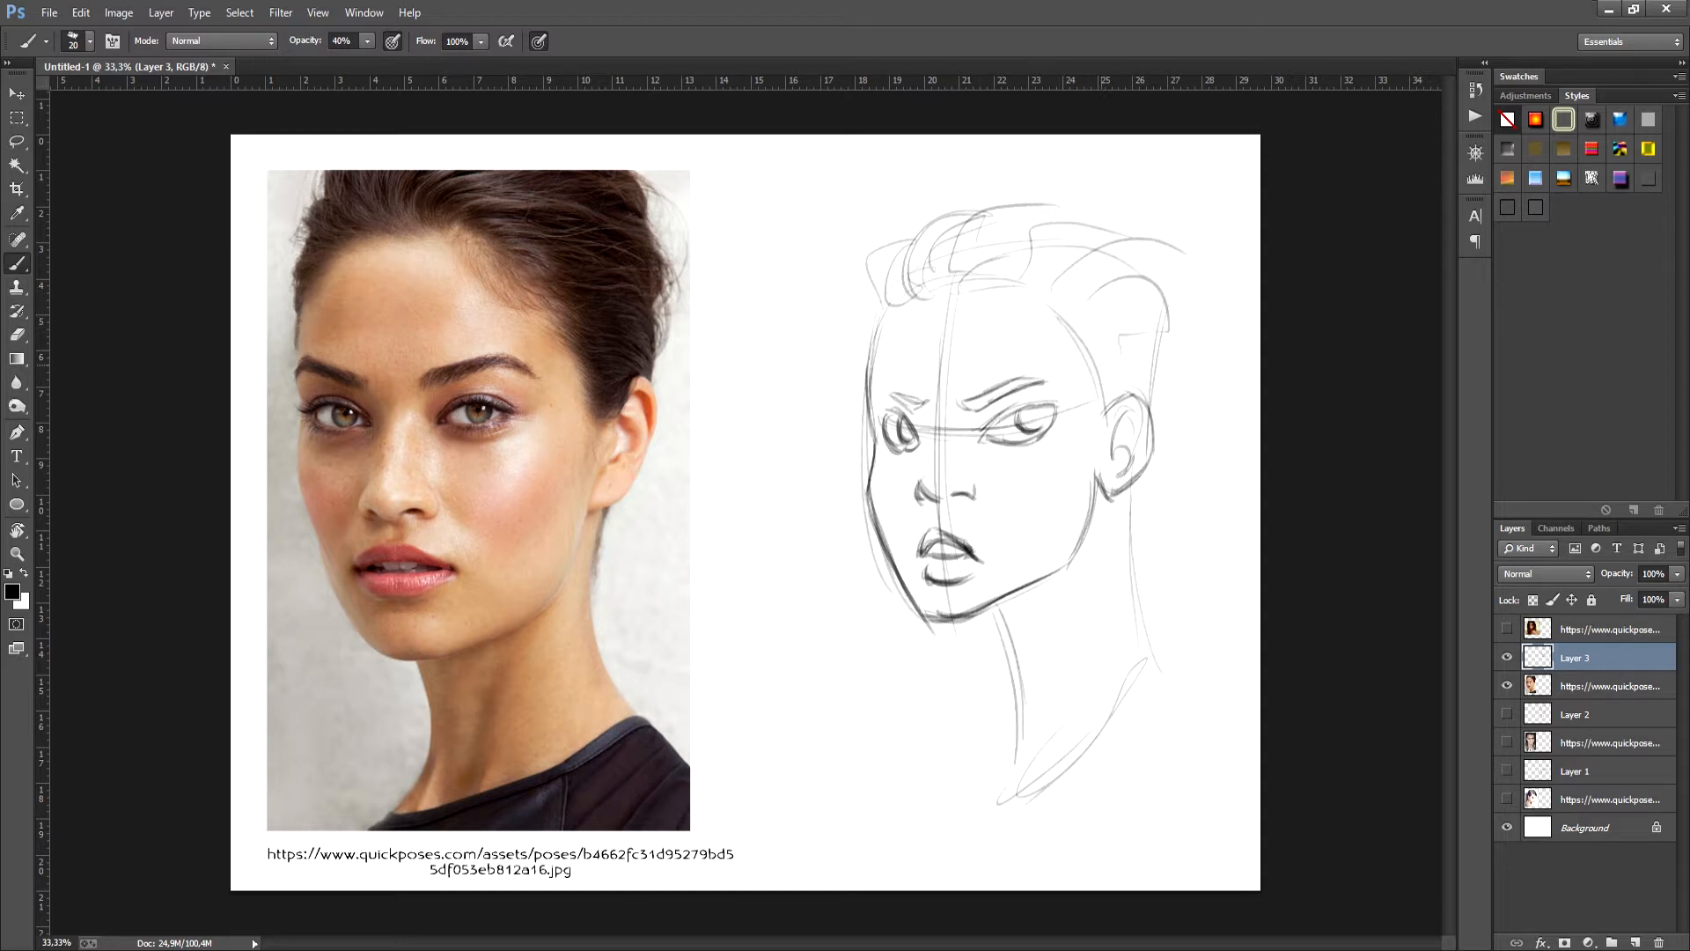
- Add hair volume behind the ear and overlapping swept strokes above the forehead
drag(1097, 372, 1170, 345)
drag(1178, 291, 1134, 403)
mouse_move(1178, 333)
mouse_down()
mouse_move(1156, 426)
mouse_move(1174, 427)
mouse_move(1140, 478)
mouse_up()
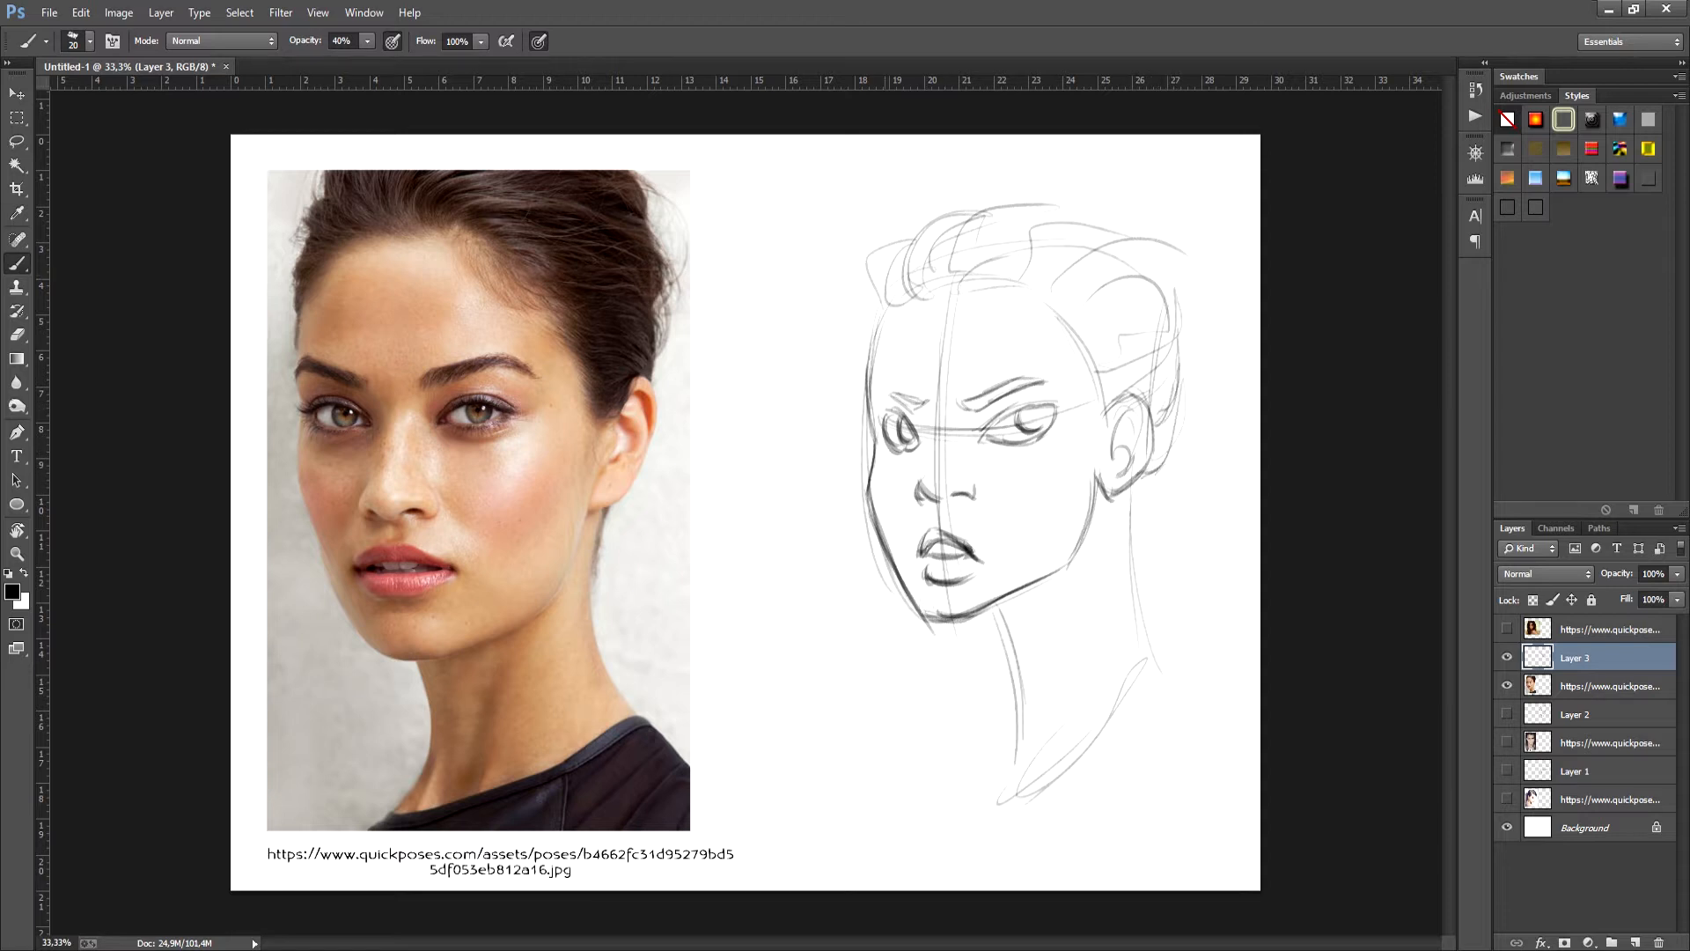
drag(889, 305, 925, 231)
mouse_move(927, 297)
mouse_down()
mouse_move(1007, 191)
mouse_move(1035, 226)
mouse_up()
mouse_move(956, 287)
mouse_down()
mouse_move(1024, 213)
mouse_move(1058, 226)
mouse_up()
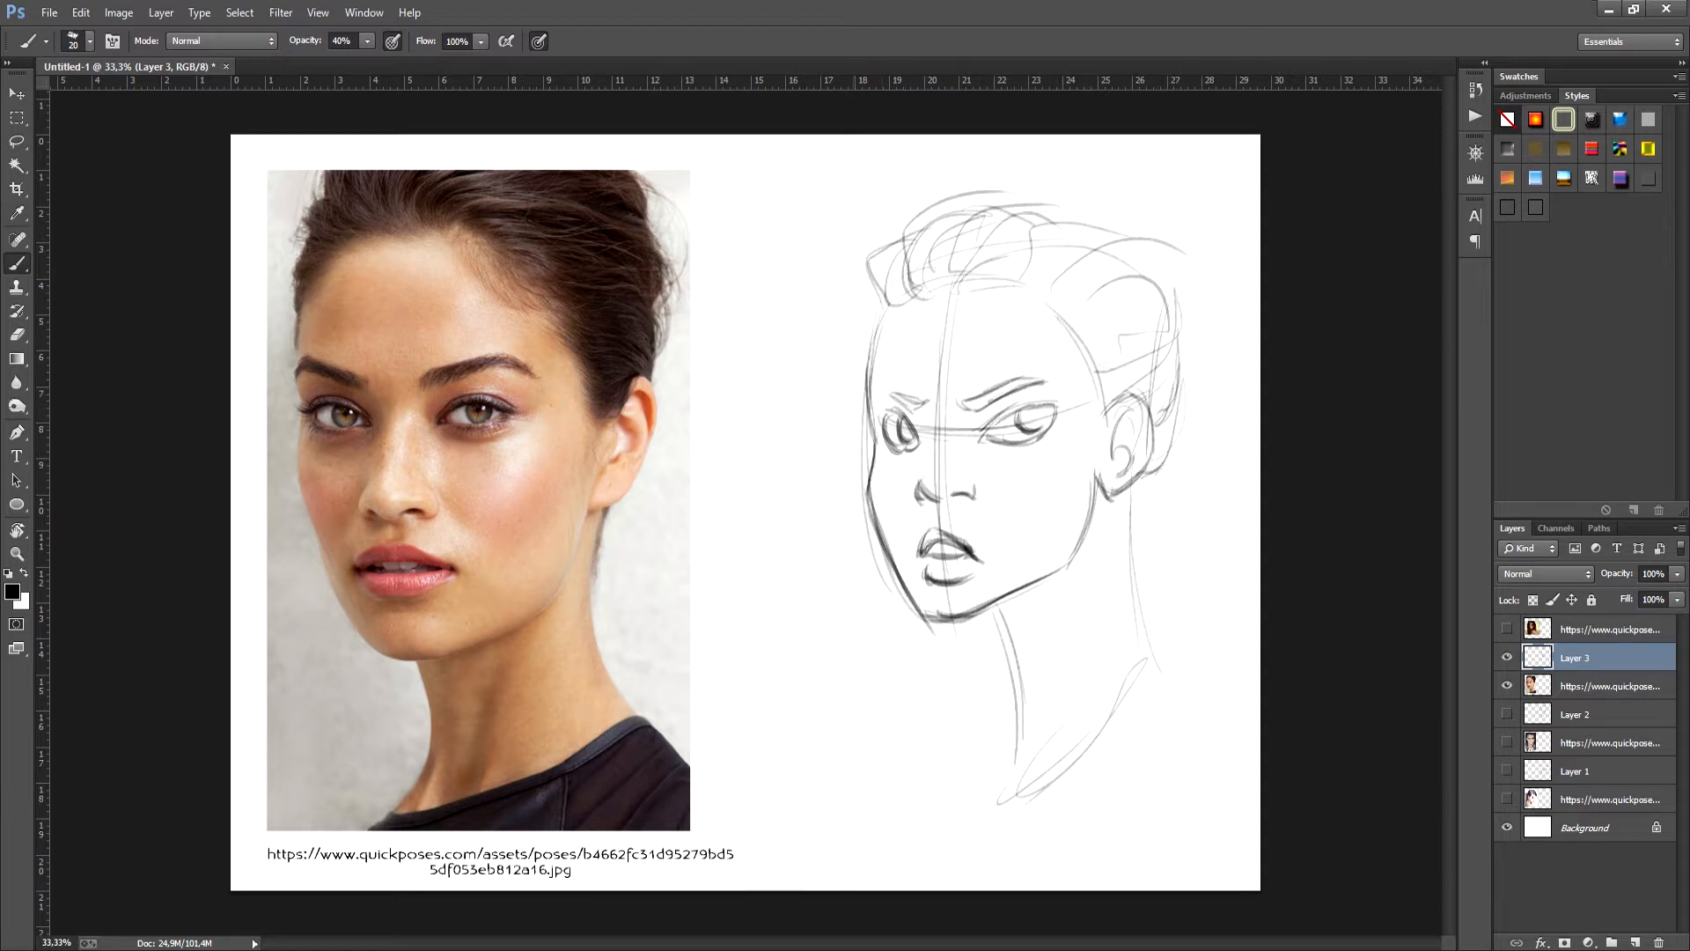
- Darken the upper eyelids and eye corners of both eyes and accent the upper lip
mouse_move(880, 417)
mouse_down()
mouse_move(903, 407)
mouse_move(879, 418)
mouse_move(896, 405)
mouse_move(891, 428)
mouse_up()
mouse_move(1055, 404)
mouse_down()
mouse_move(1016, 418)
mouse_move(1049, 401)
mouse_up()
drag(894, 394, 876, 400)
mouse_move(1022, 406)
mouse_down()
mouse_move(1051, 401)
mouse_move(1034, 401)
mouse_up()
drag(1010, 413, 1055, 401)
drag(1002, 416, 1037, 402)
drag(922, 546, 944, 532)
drag(993, 427, 1051, 408)
drag(1045, 409, 1060, 405)
mouse_move(990, 424)
mouse_down()
mouse_move(1052, 405)
mouse_move(1036, 409)
mouse_up()
mouse_move(977, 442)
mouse_down()
mouse_move(1008, 416)
mouse_move(992, 424)
mouse_up()
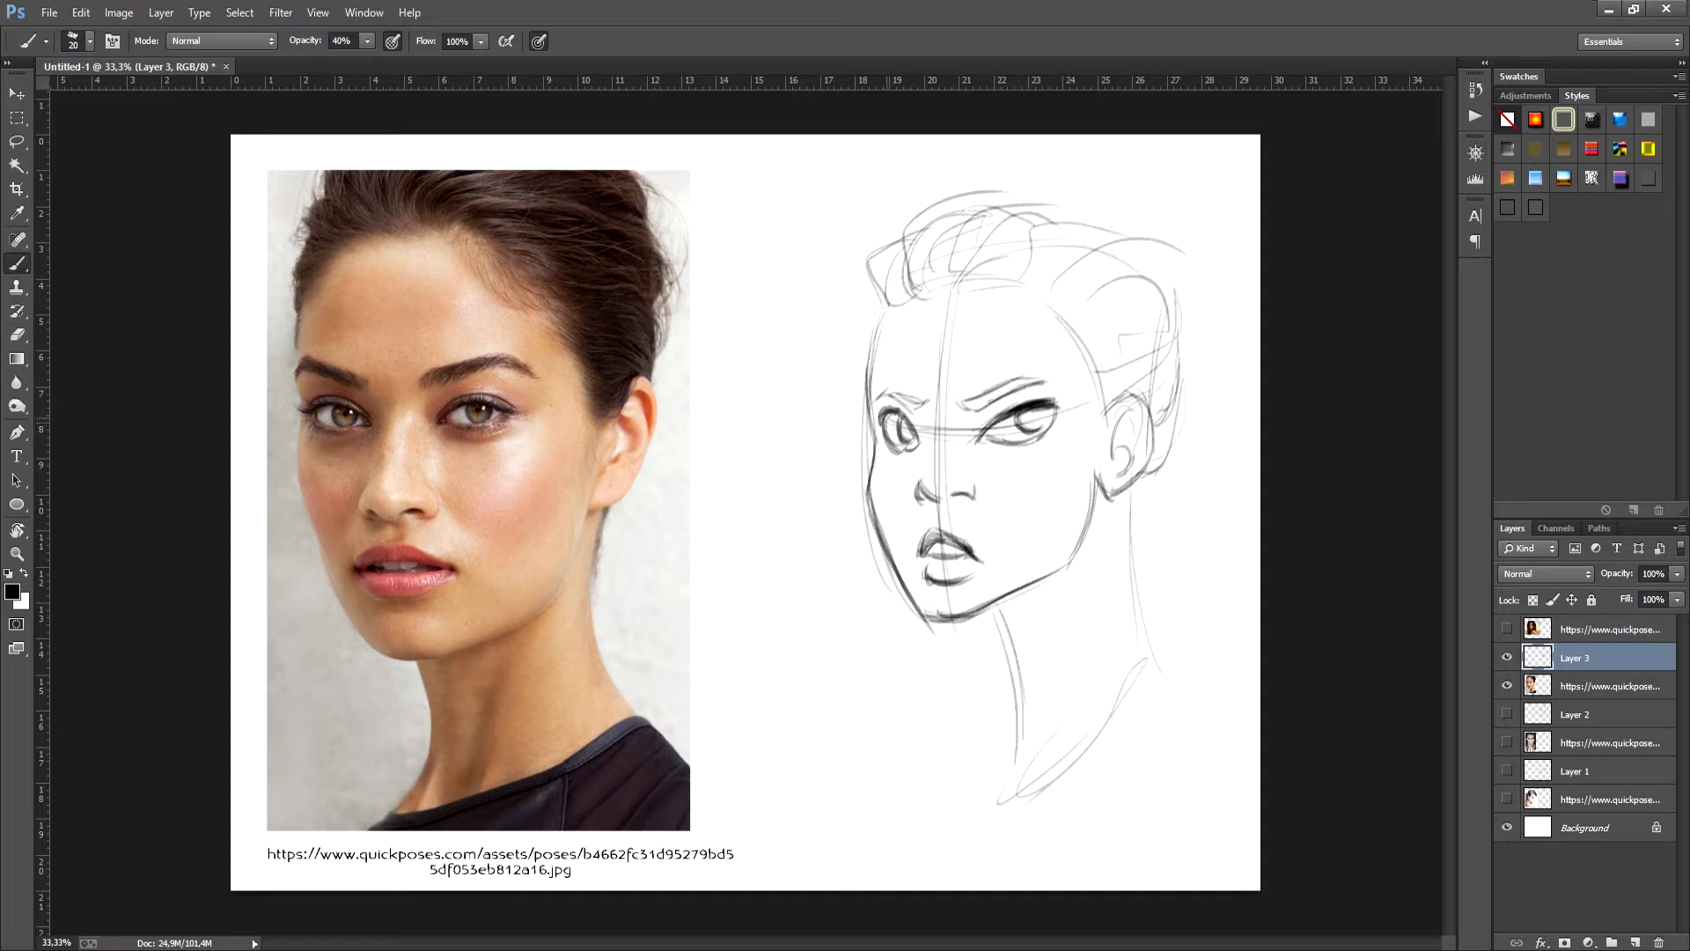
drag(888, 416, 914, 416)
- Erase the rough rear jaw line and redraw it as a cleaner curve from chin to ear
key(e)
mouse_move(1093, 482)
mouse_down()
mouse_move(1070, 558)
mouse_move(1094, 478)
mouse_up()
key(b)
key(e)
mouse_move(1041, 578)
mouse_down()
mouse_move(960, 617)
mouse_move(1055, 572)
mouse_up()
key(b)
drag(951, 618, 1063, 561)
mouse_move(987, 601)
mouse_down()
mouse_move(1085, 532)
mouse_move(1048, 572)
mouse_up()
drag(1082, 514, 1038, 572)
- Erase the stray lines along the lower left cheek and redraw the cheek and chin contour darker
key(e)
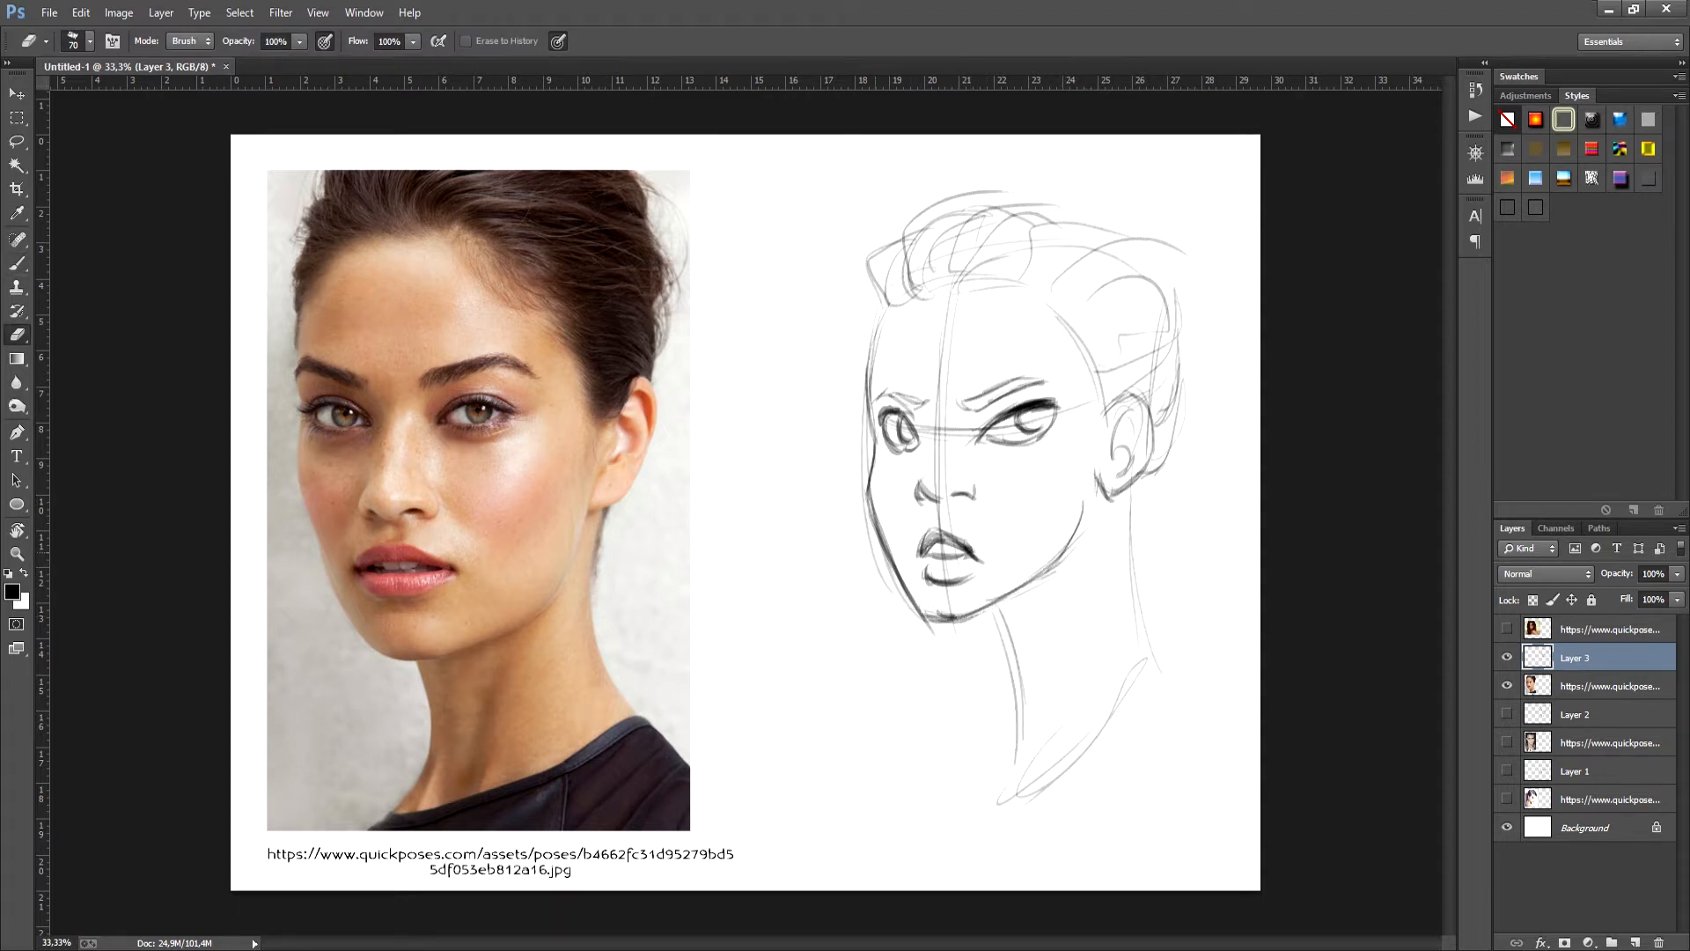
mouse_move(886, 557)
mouse_down()
mouse_move(932, 630)
mouse_move(961, 622)
mouse_move(933, 612)
mouse_up()
key(b)
drag(905, 584, 961, 620)
drag(903, 582, 955, 624)
mouse_move(897, 573)
mouse_down()
mouse_move(953, 624)
mouse_move(900, 582)
mouse_move(912, 607)
mouse_up()
key(e)
drag(885, 570, 913, 606)
key(b)
drag(880, 541, 936, 624)
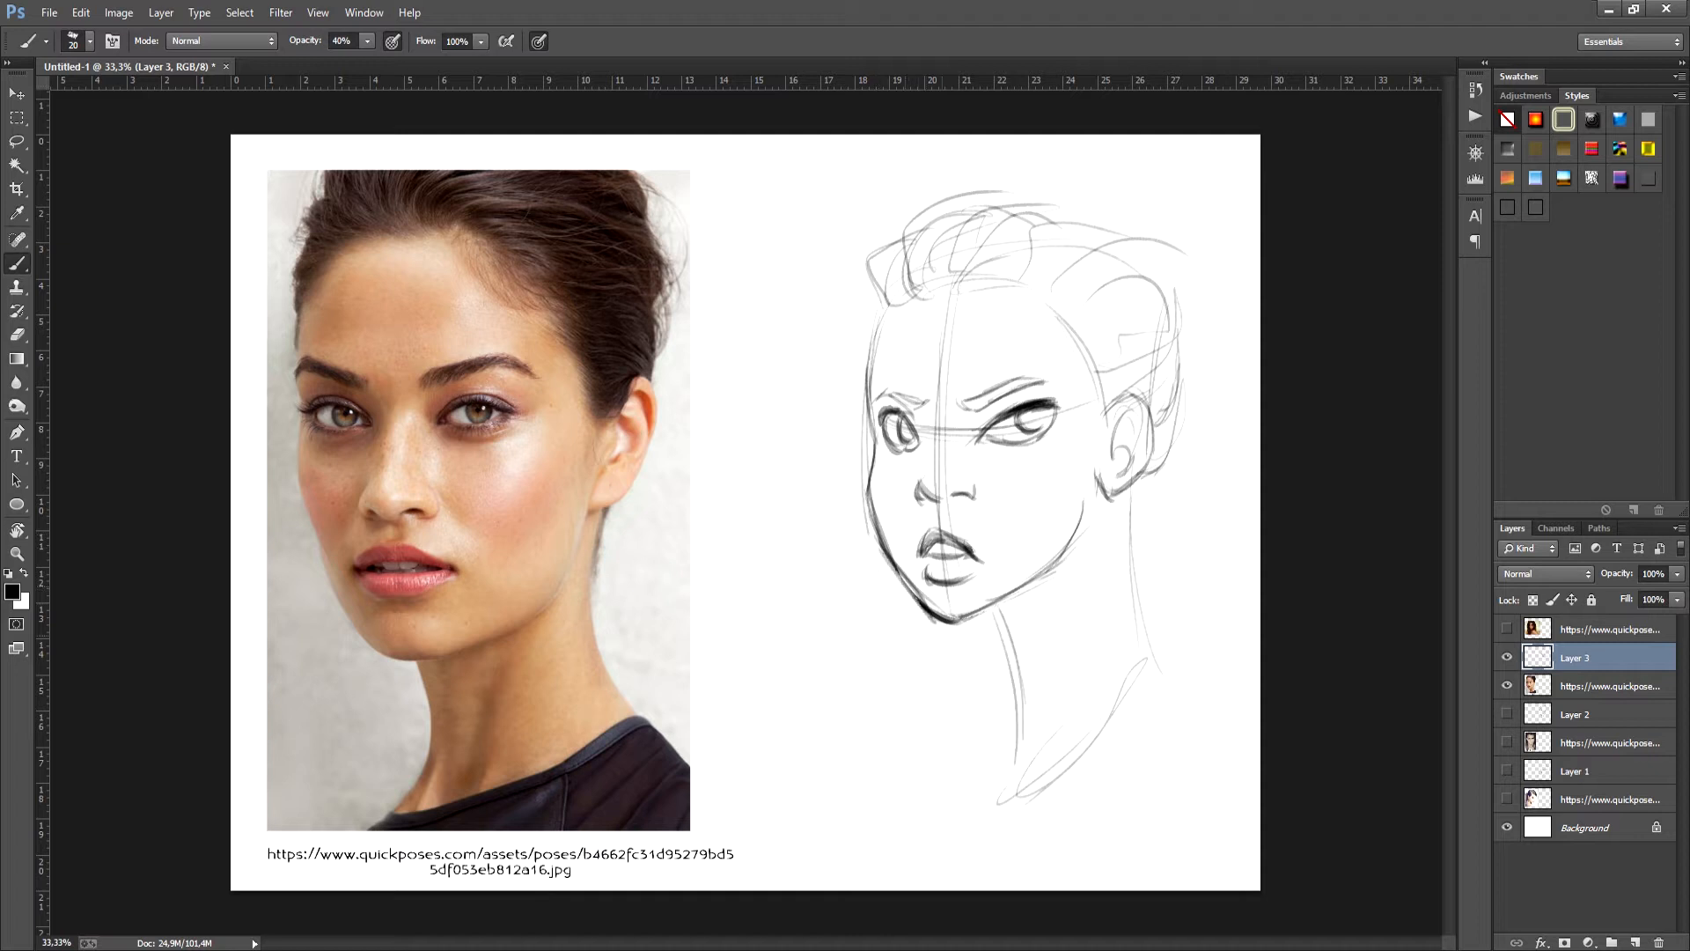
- Redraw the back and front neck lines with darker strokes and fill in both eyebrows
drag(1116, 488, 1147, 668)
drag(1112, 504, 1151, 673)
drag(1109, 496, 1152, 685)
drag(1001, 604, 1022, 738)
drag(999, 606, 1019, 771)
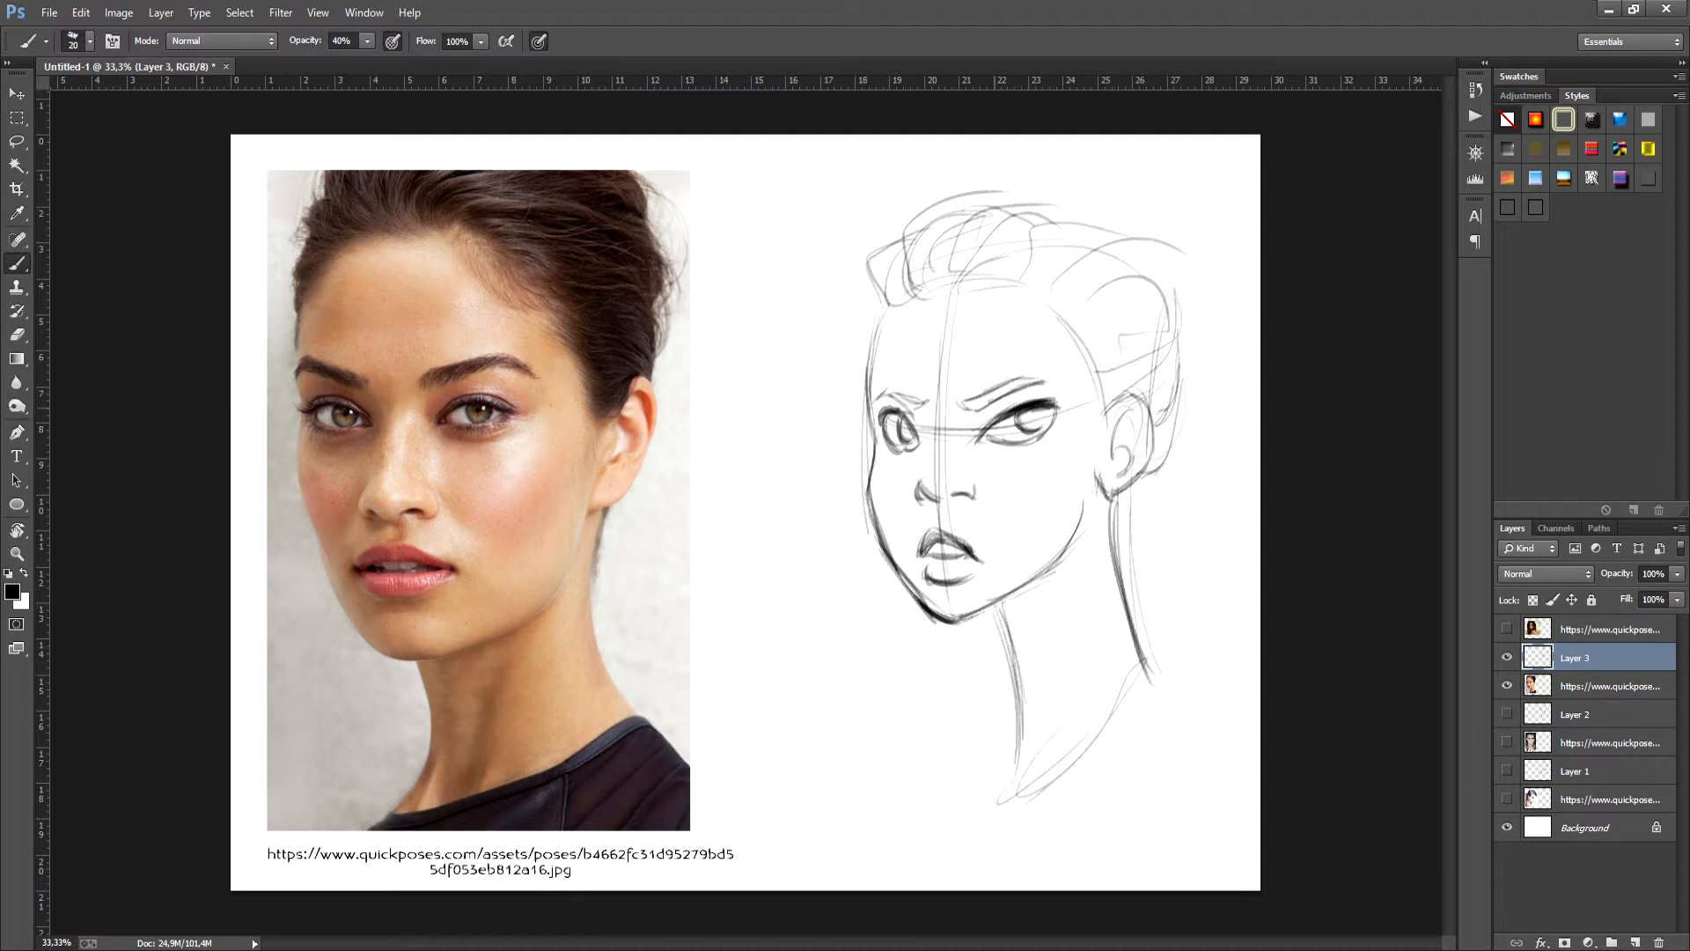
drag(965, 410, 1037, 384)
drag(886, 395, 913, 408)
- Draw a rounder hair contour over the crown and erase the excess hair volume behind the ear
drag(985, 207, 1161, 274)
key(e)
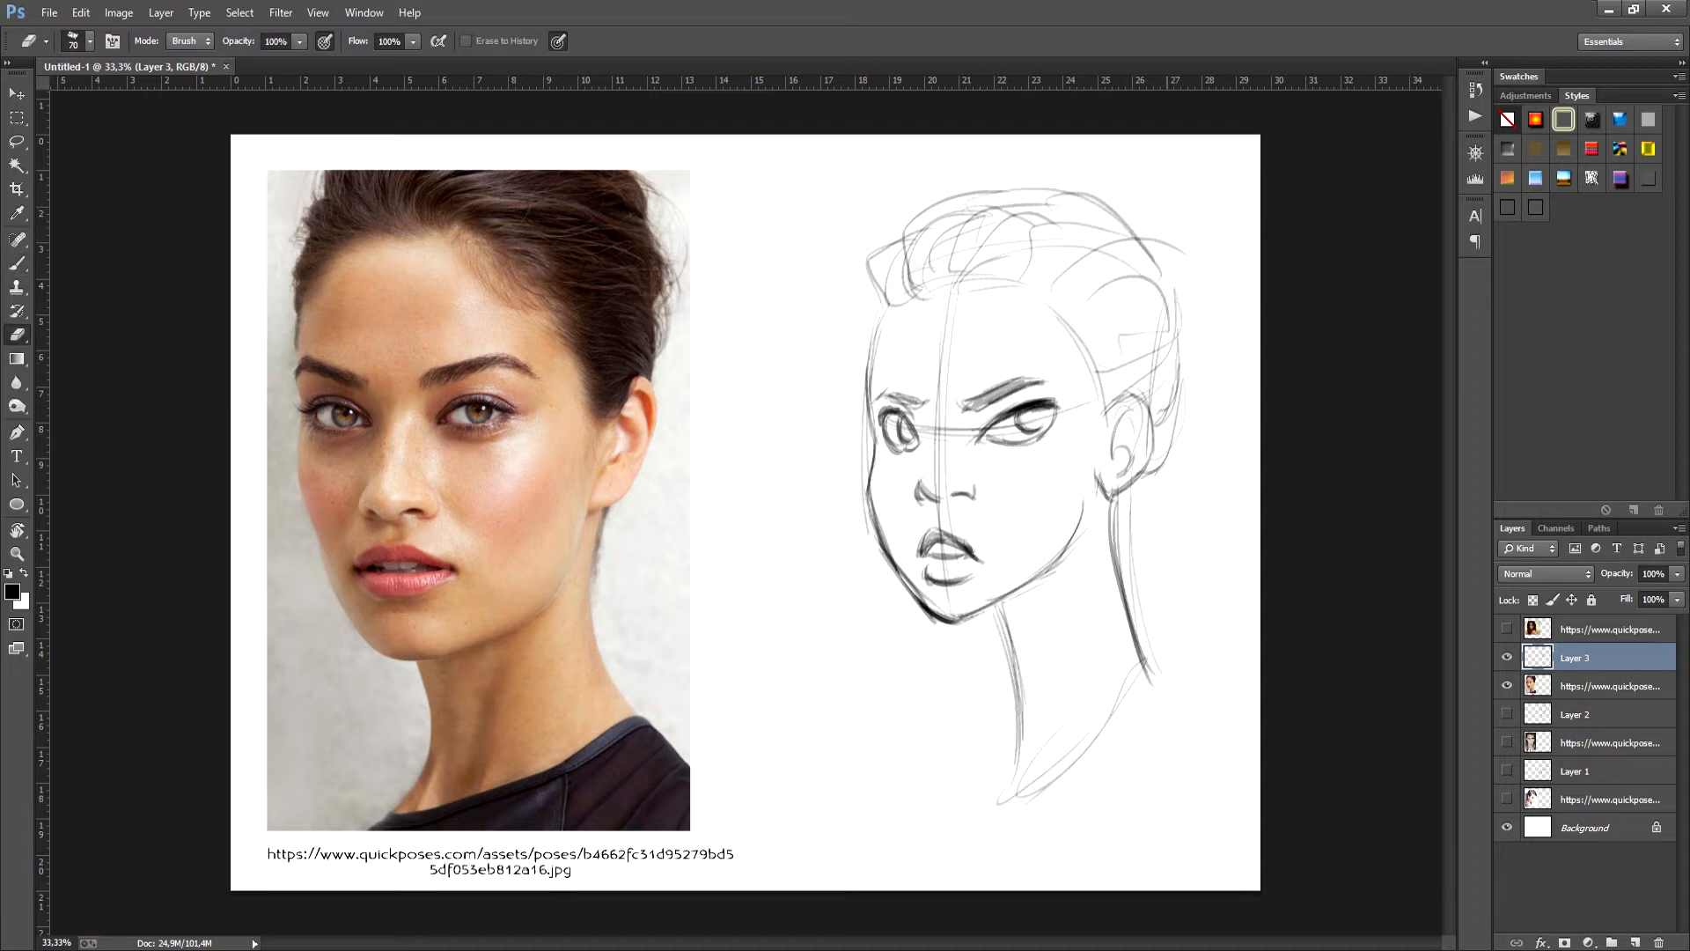
drag(1173, 352, 1175, 310)
key(b)
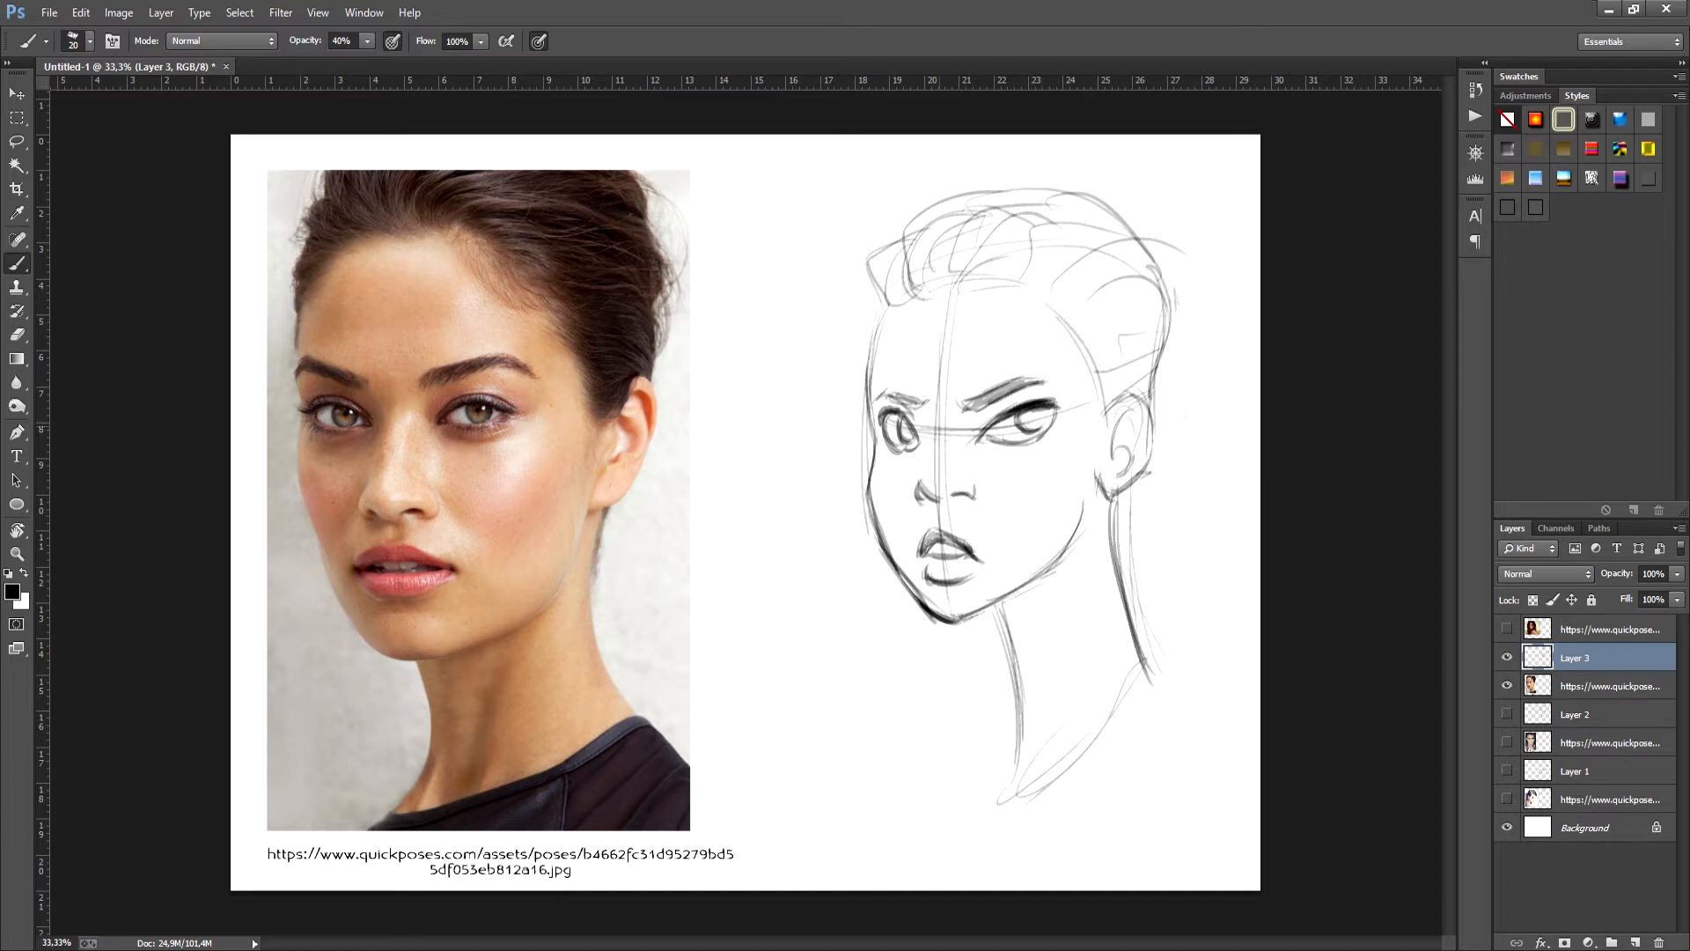
- Touch up the contour beside the left eye and the right corner of the mouth
drag(868, 411, 879, 414)
key(e)
key(b)
drag(972, 545, 993, 559)
- Hide the three-quarter sketch and its photo, show the long-haired portrait photo, and add a new layer above it
click(1507, 658)
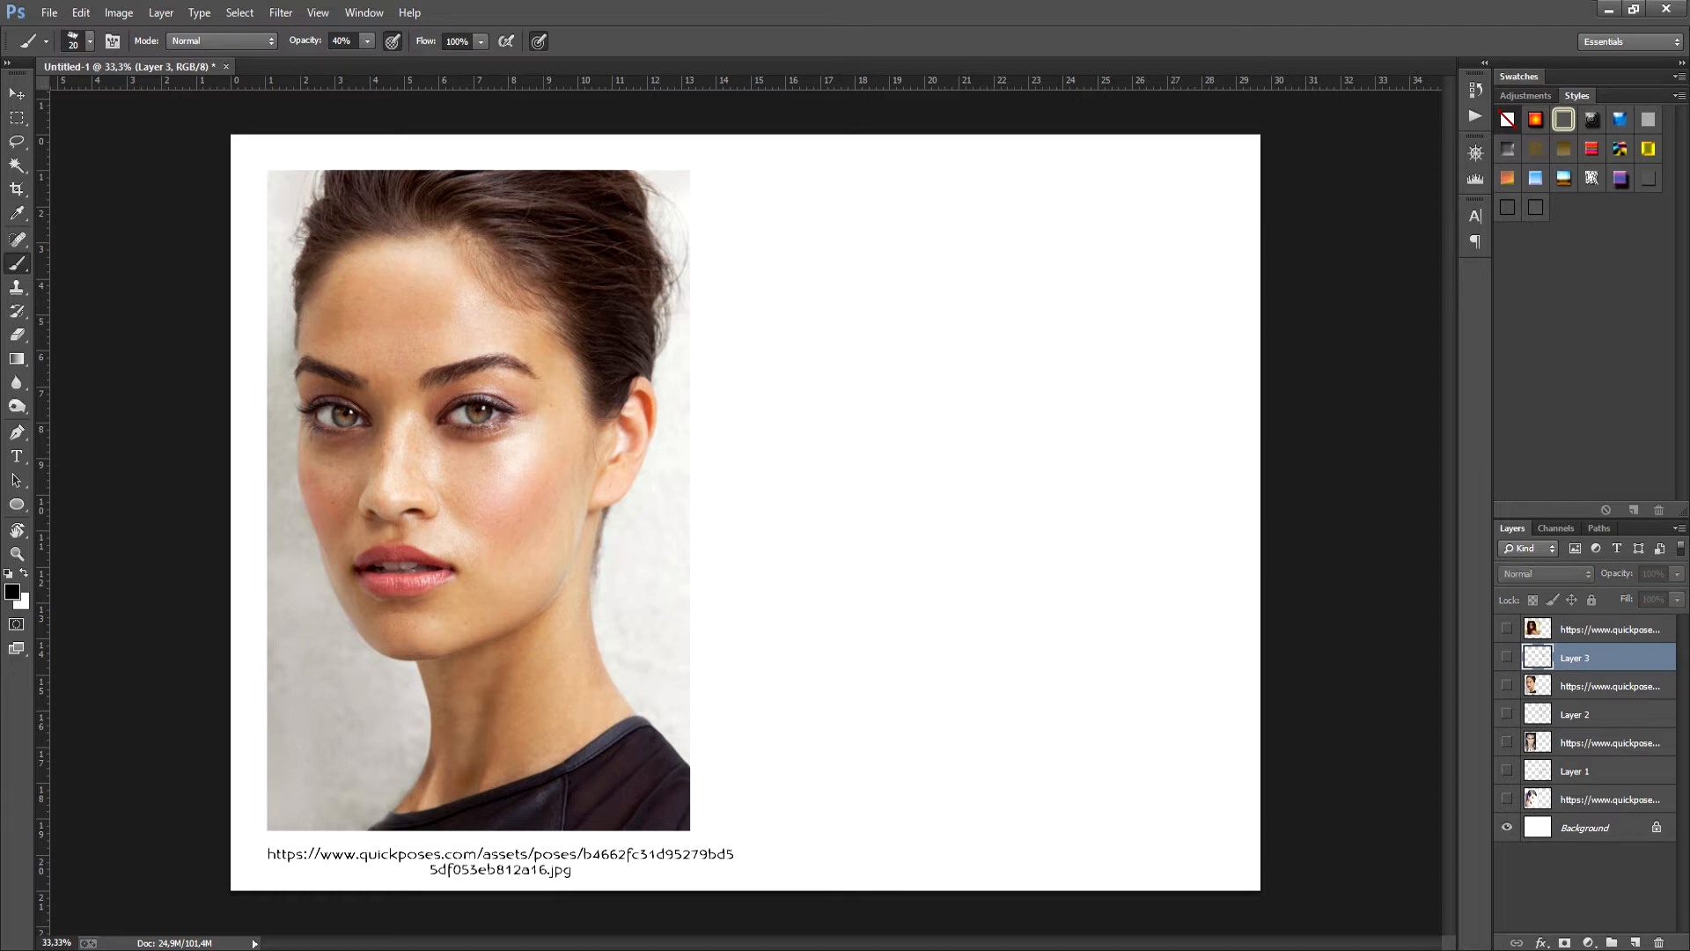
click(1508, 686)
click(1507, 629)
click(1610, 629)
click(1635, 943)
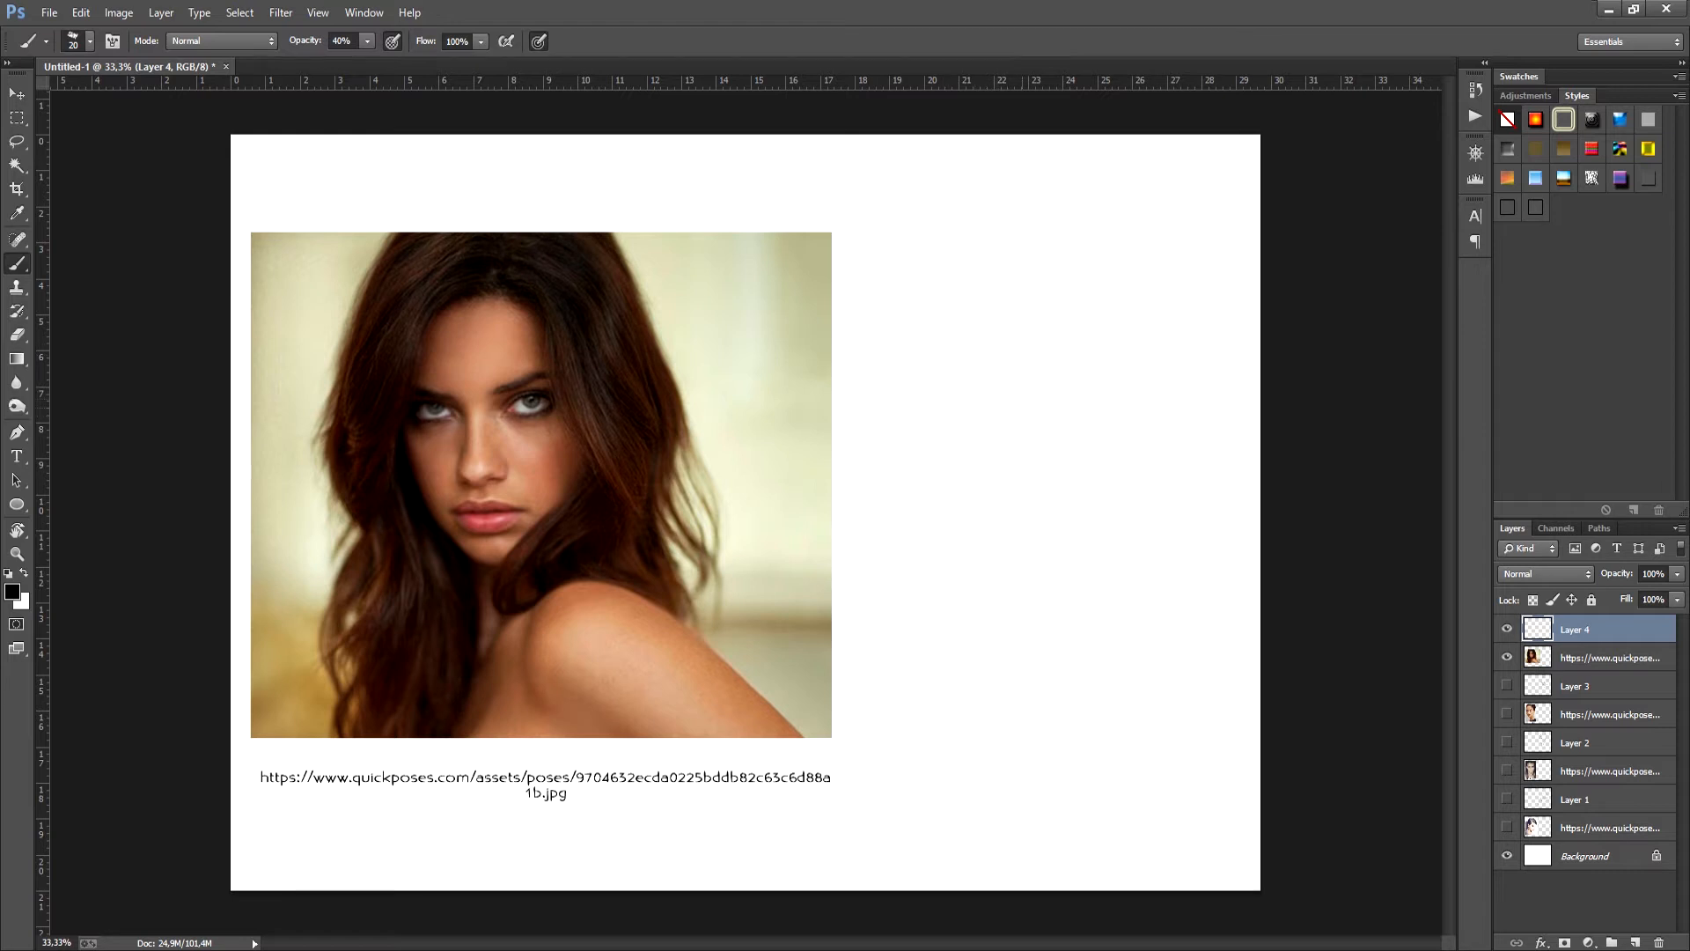
- Sketch the tilted face oval of the long-haired portrait with curved eye and centre guides
drag(993, 357, 1076, 563)
drag(978, 462, 1114, 457)
mouse_move(961, 413)
mouse_down()
mouse_move(1102, 567)
mouse_move(1159, 433)
mouse_up()
drag(1044, 369, 1072, 577)
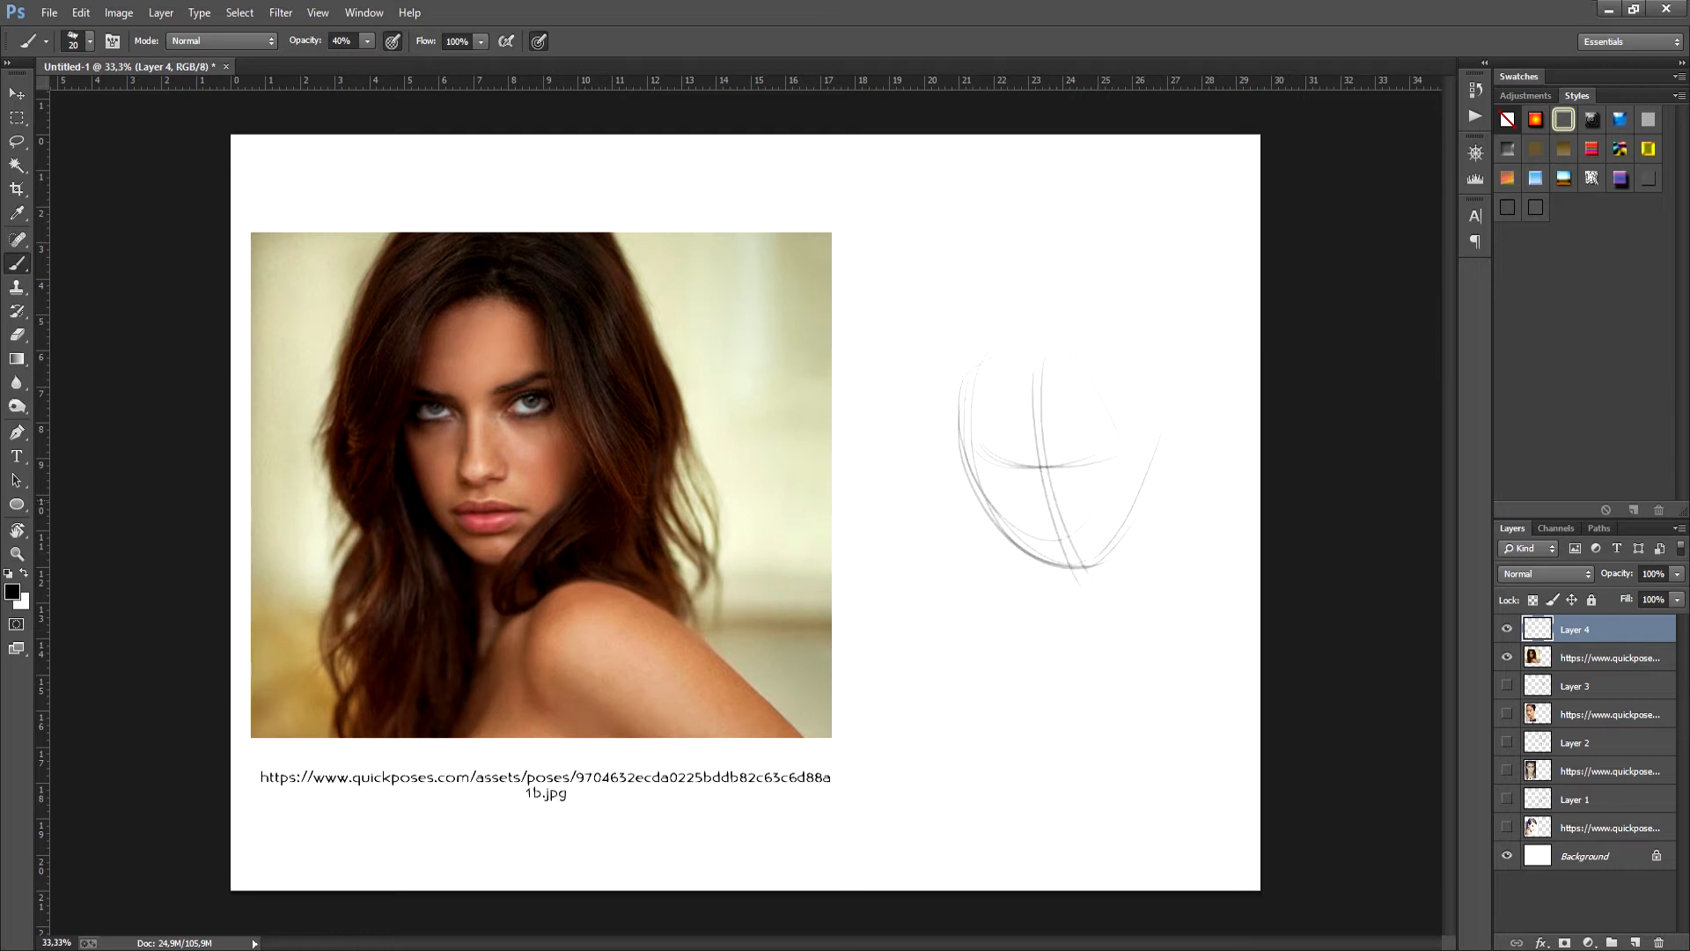
- Add curved lines below the jaw, angle the left cheek and chin contour, and reinforce the face guides
drag(1158, 477, 1120, 646)
drag(1110, 567, 1129, 662)
drag(959, 424, 992, 535)
mouse_move(950, 421)
mouse_down()
mouse_move(996, 536)
mouse_move(1066, 588)
mouse_up()
drag(992, 518, 1077, 582)
mouse_move(1003, 528)
mouse_down()
mouse_move(1092, 575)
mouse_move(1130, 528)
mouse_up()
mouse_move(1034, 389)
mouse_down()
mouse_move(1066, 566)
mouse_move(1053, 544)
mouse_up()
drag(988, 468, 1072, 463)
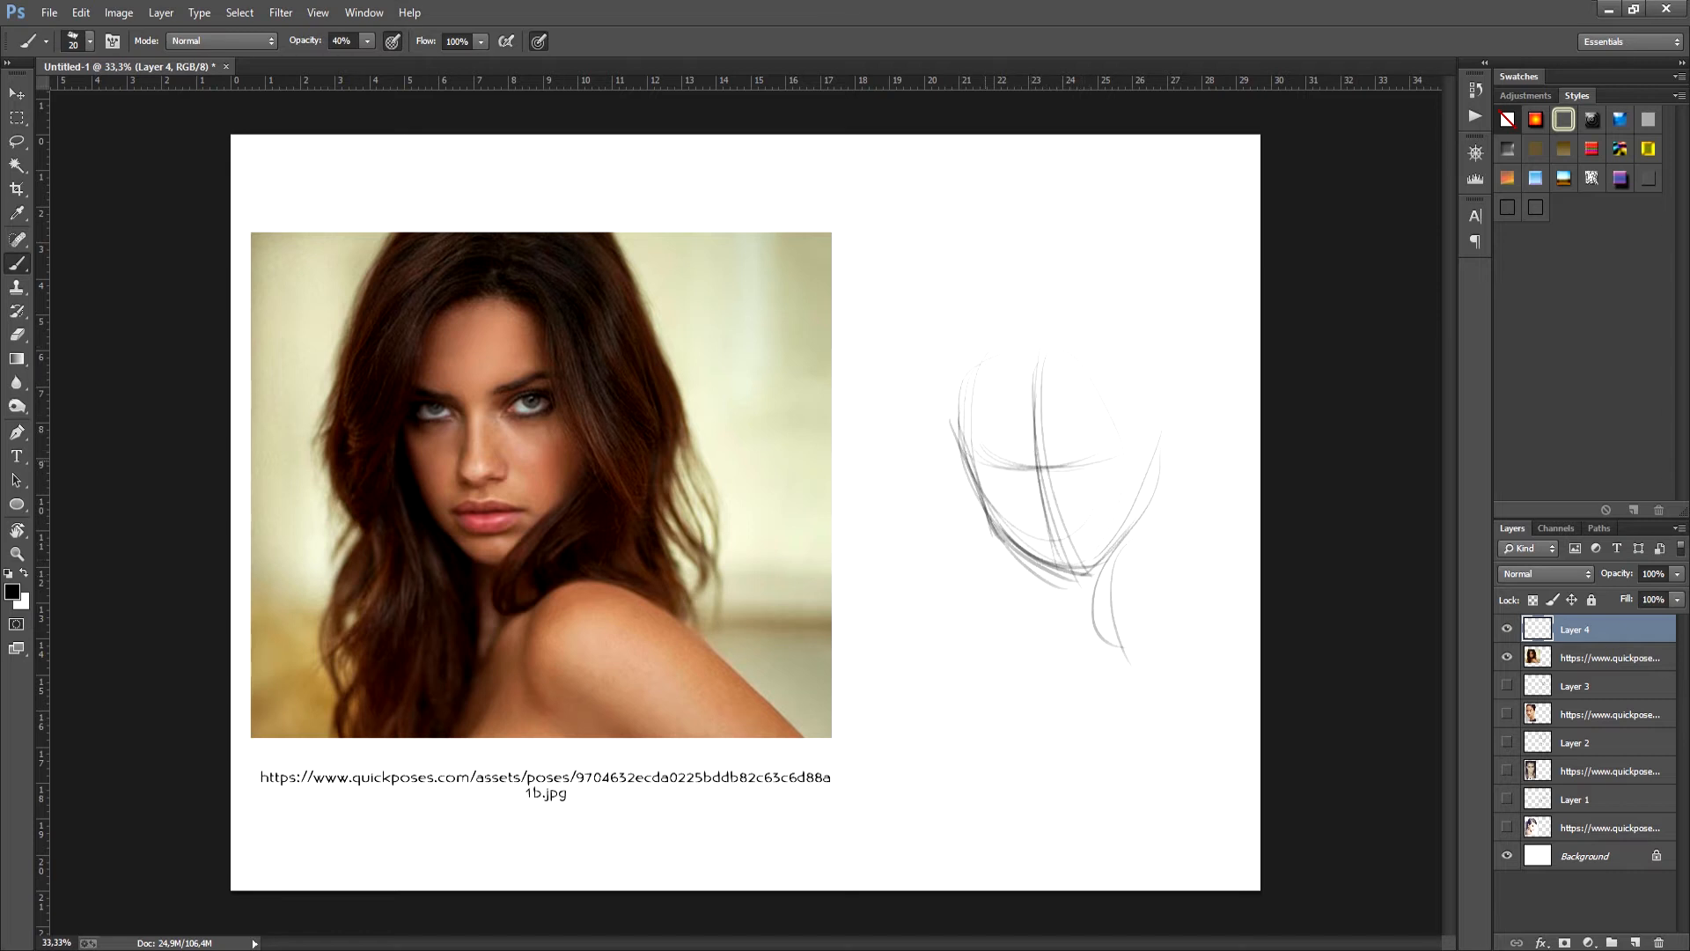
- Sketch the rounded left forehead contour and the hair sweeping from the parting past the right cheek
drag(955, 436, 1014, 325)
mouse_move(964, 385)
mouse_down()
mouse_move(1039, 313)
mouse_move(1170, 475)
mouse_up()
drag(1053, 299, 1165, 484)
drag(1161, 484, 1149, 590)
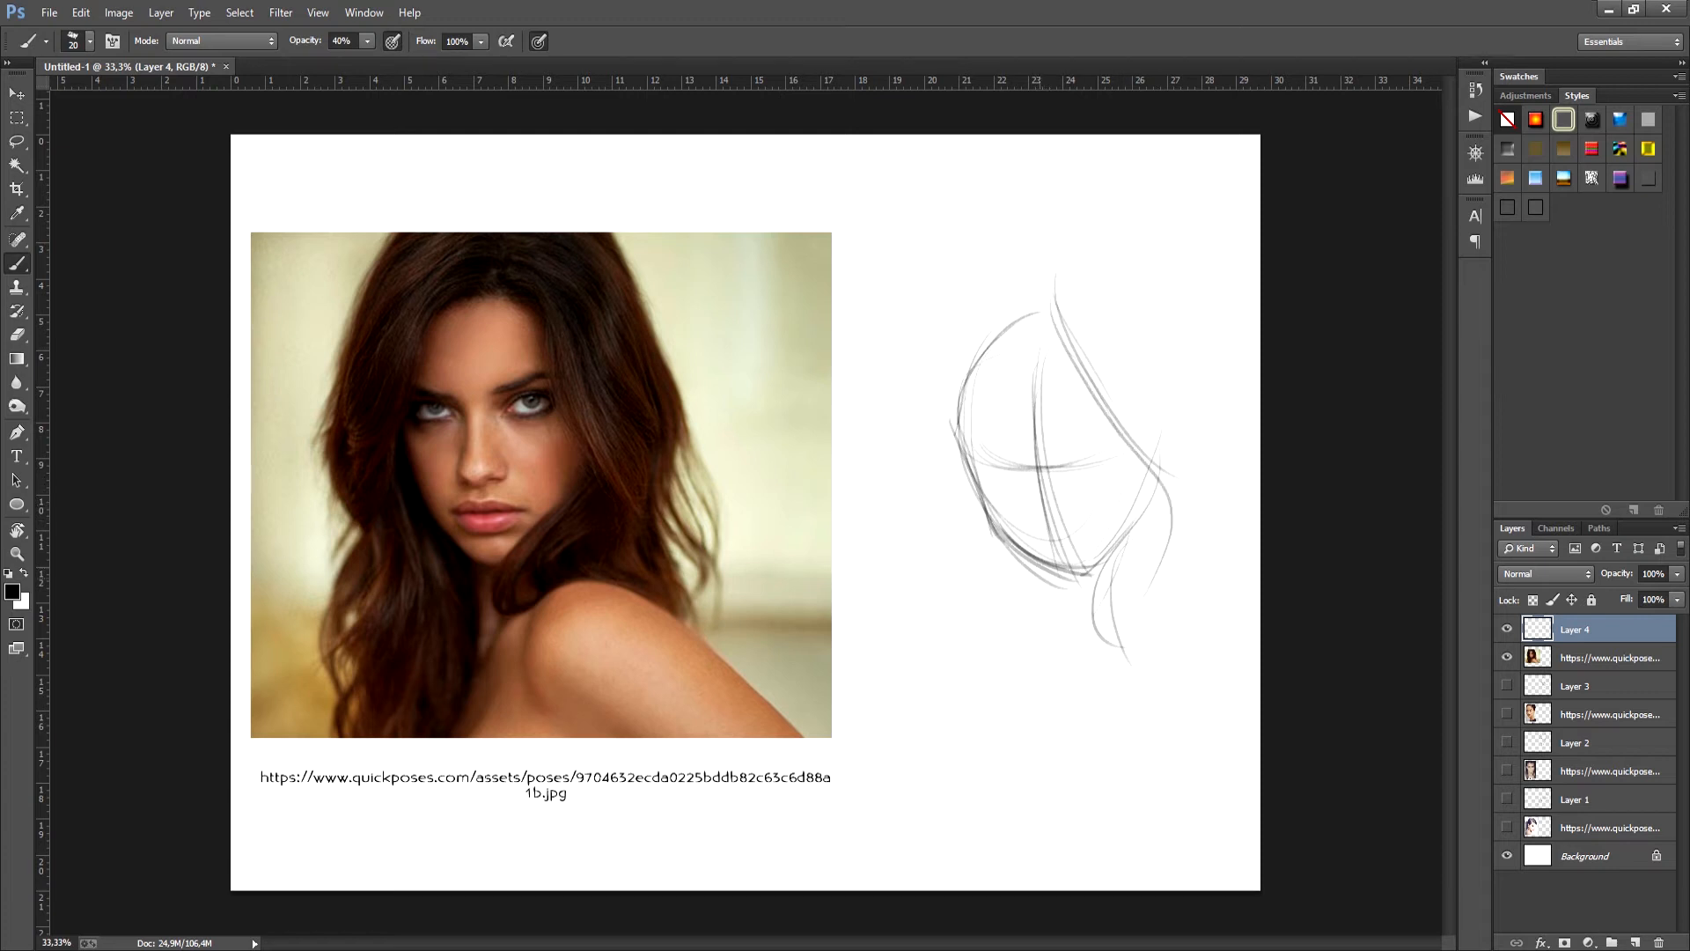
- Sketch the neck line, the rounded raised shoulder, and the long contour sloping down and left across the chest
drag(1046, 570, 1061, 658)
mouse_move(1106, 586)
mouse_down()
mouse_move(1139, 573)
mouse_move(1221, 646)
mouse_up()
mouse_move(1114, 577)
mouse_down()
mouse_move(1243, 650)
mouse_move(1191, 602)
mouse_up()
drag(1070, 655, 1027, 726)
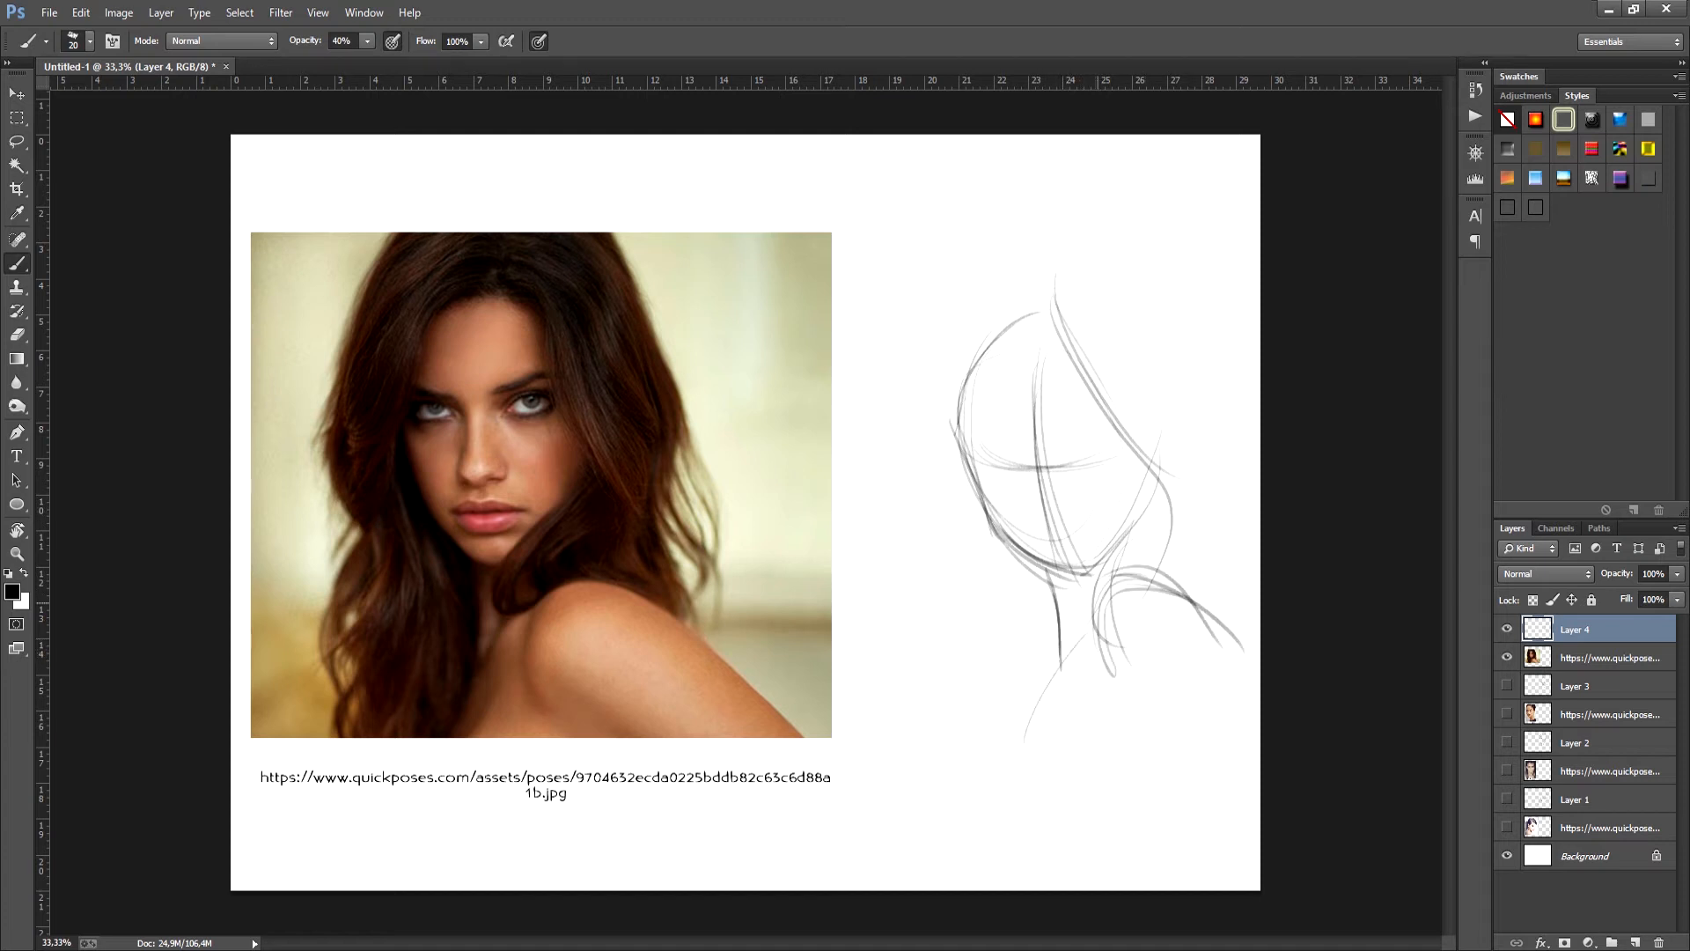
drag(1080, 624, 1006, 758)
drag(1088, 610, 1038, 695)
- Reinforce the chin and the right side of the jaw with darker overlapping strokes
drag(1061, 578, 1109, 550)
drag(1062, 576, 1133, 519)
mouse_move(1062, 574)
mouse_down()
mouse_move(1148, 495)
mouse_move(1007, 546)
mouse_move(1062, 575)
mouse_up()
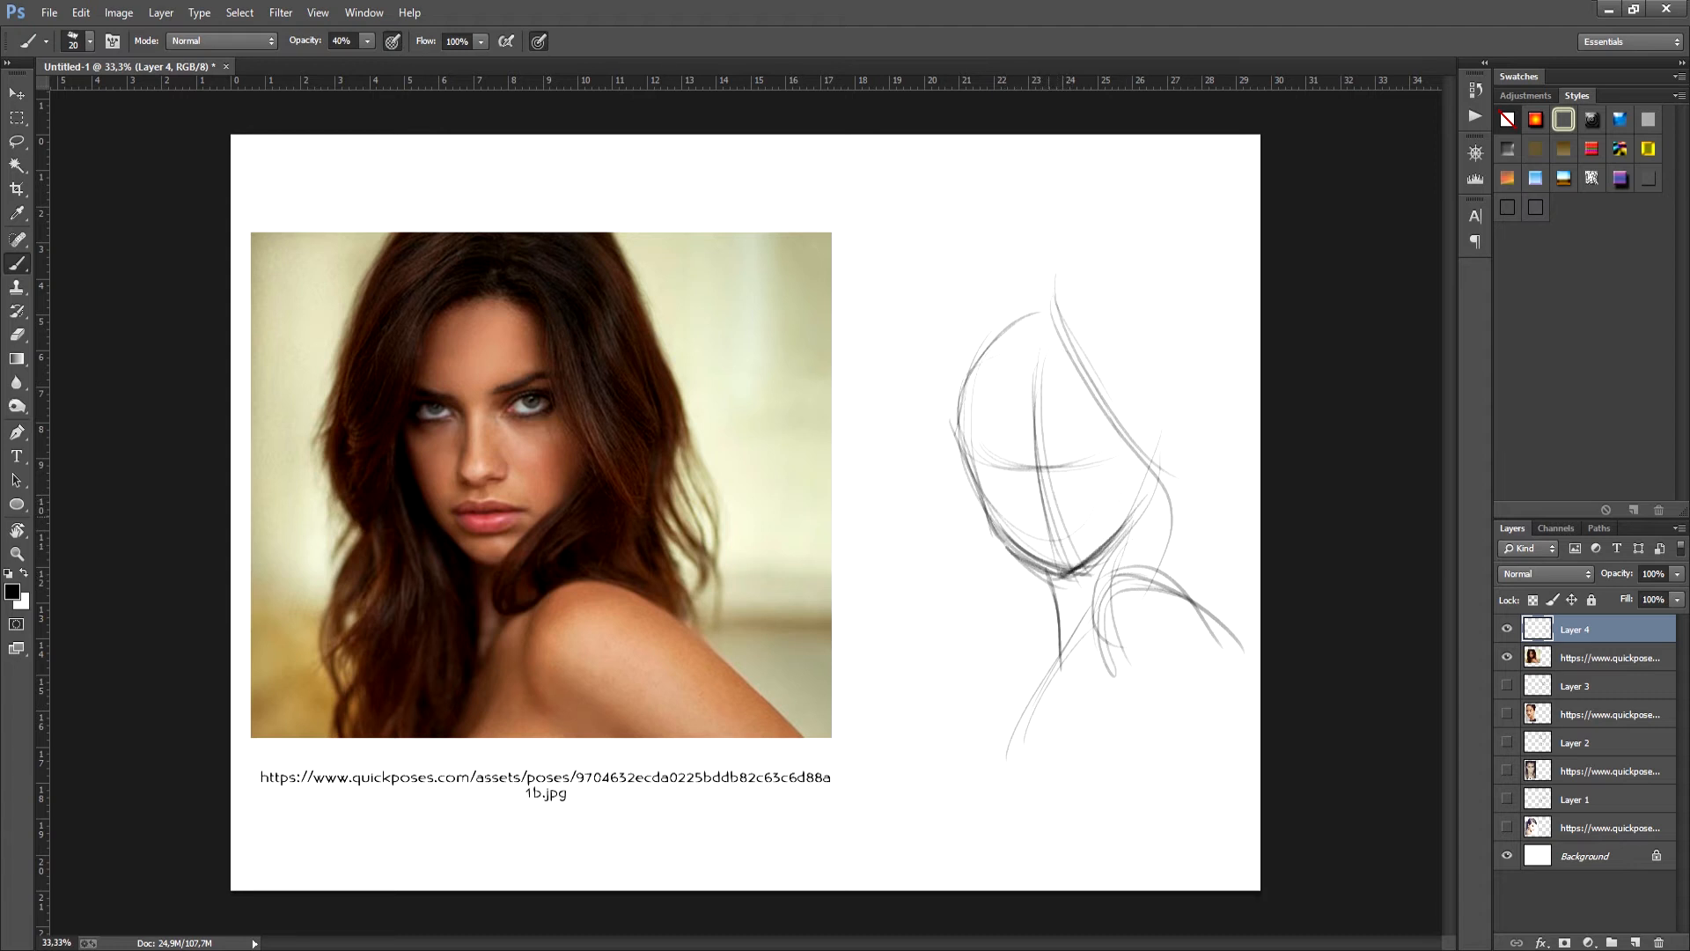
- Draw the underside of the nose and the closed lips, with shading beneath the lower lip
drag(1032, 502, 1047, 512)
drag(1045, 534, 1082, 536)
mouse_move(1049, 532)
mouse_down()
mouse_move(1092, 534)
mouse_move(1067, 555)
mouse_move(1069, 531)
mouse_up()
drag(1044, 533, 1066, 536)
mouse_move(1063, 463)
mouse_down()
mouse_move(1097, 448)
mouse_move(1096, 470)
mouse_up()
drag(1067, 465, 1103, 468)
key(ctrl+alt+z)
key(ctrl+alt+z)
key(ctrl+alt+z)
- Draw both eyes with their lids and irises, and add angled eyebrows above them
drag(1077, 463, 1106, 462)
drag(1078, 456, 1103, 451)
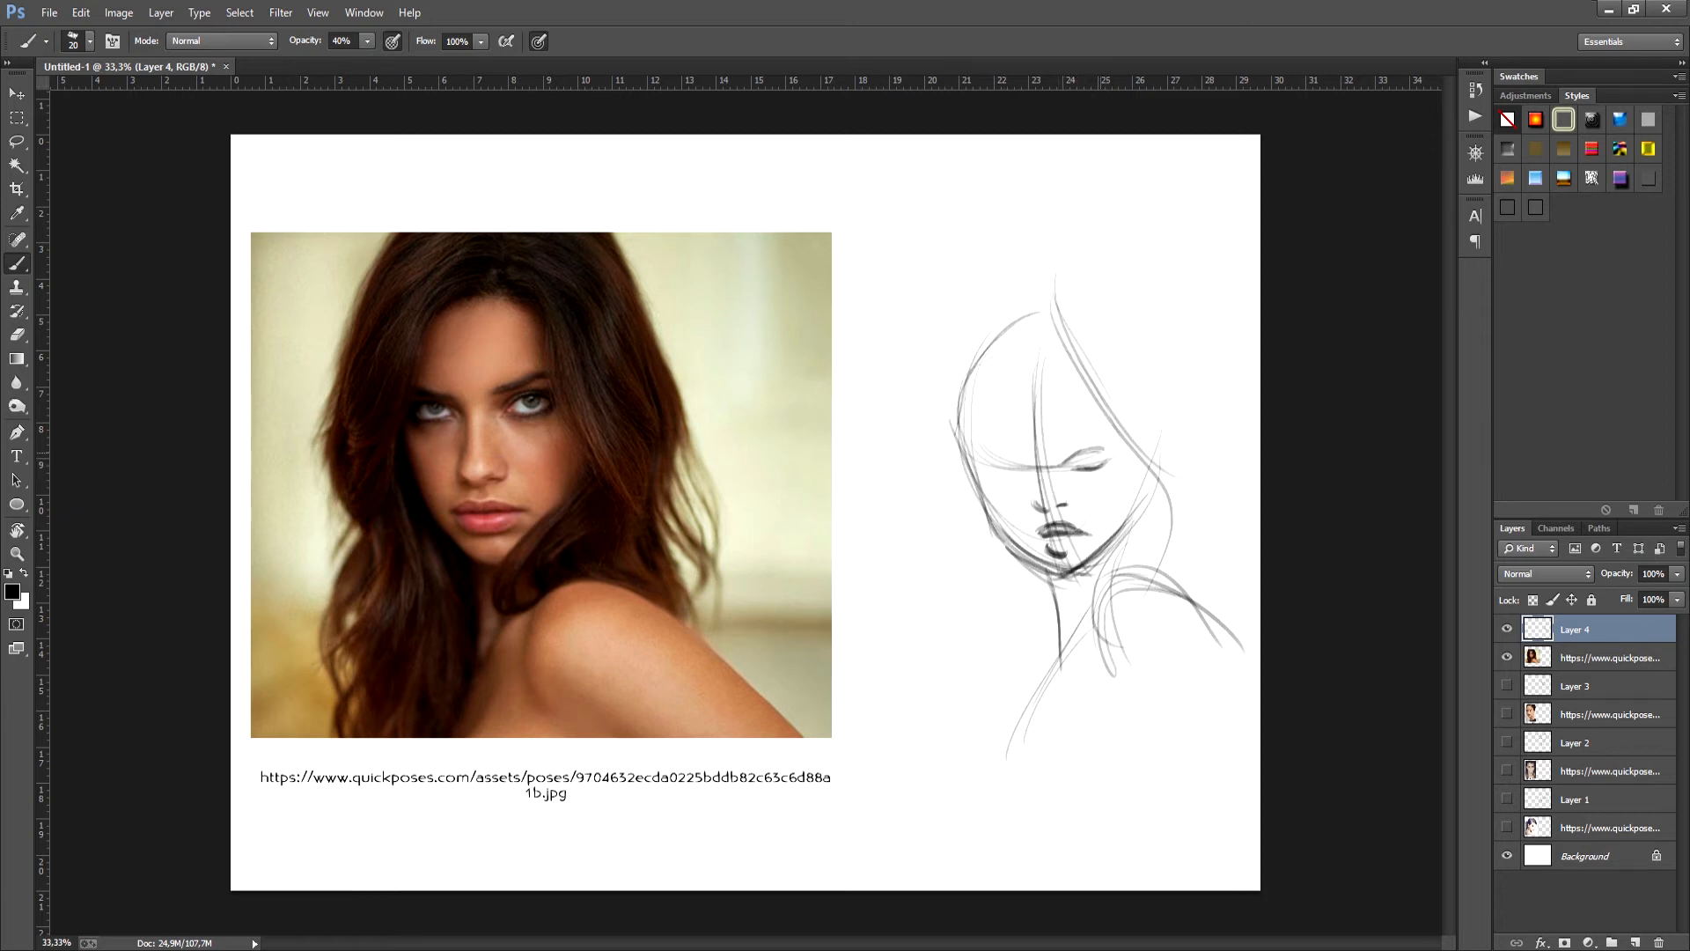
mouse_move(995, 474)
mouse_down()
mouse_move(1022, 470)
mouse_move(1011, 456)
mouse_move(1101, 450)
mouse_up()
mouse_move(1084, 454)
mouse_down()
mouse_move(1108, 451)
mouse_move(1064, 448)
mouse_move(1095, 436)
mouse_move(986, 442)
mouse_up()
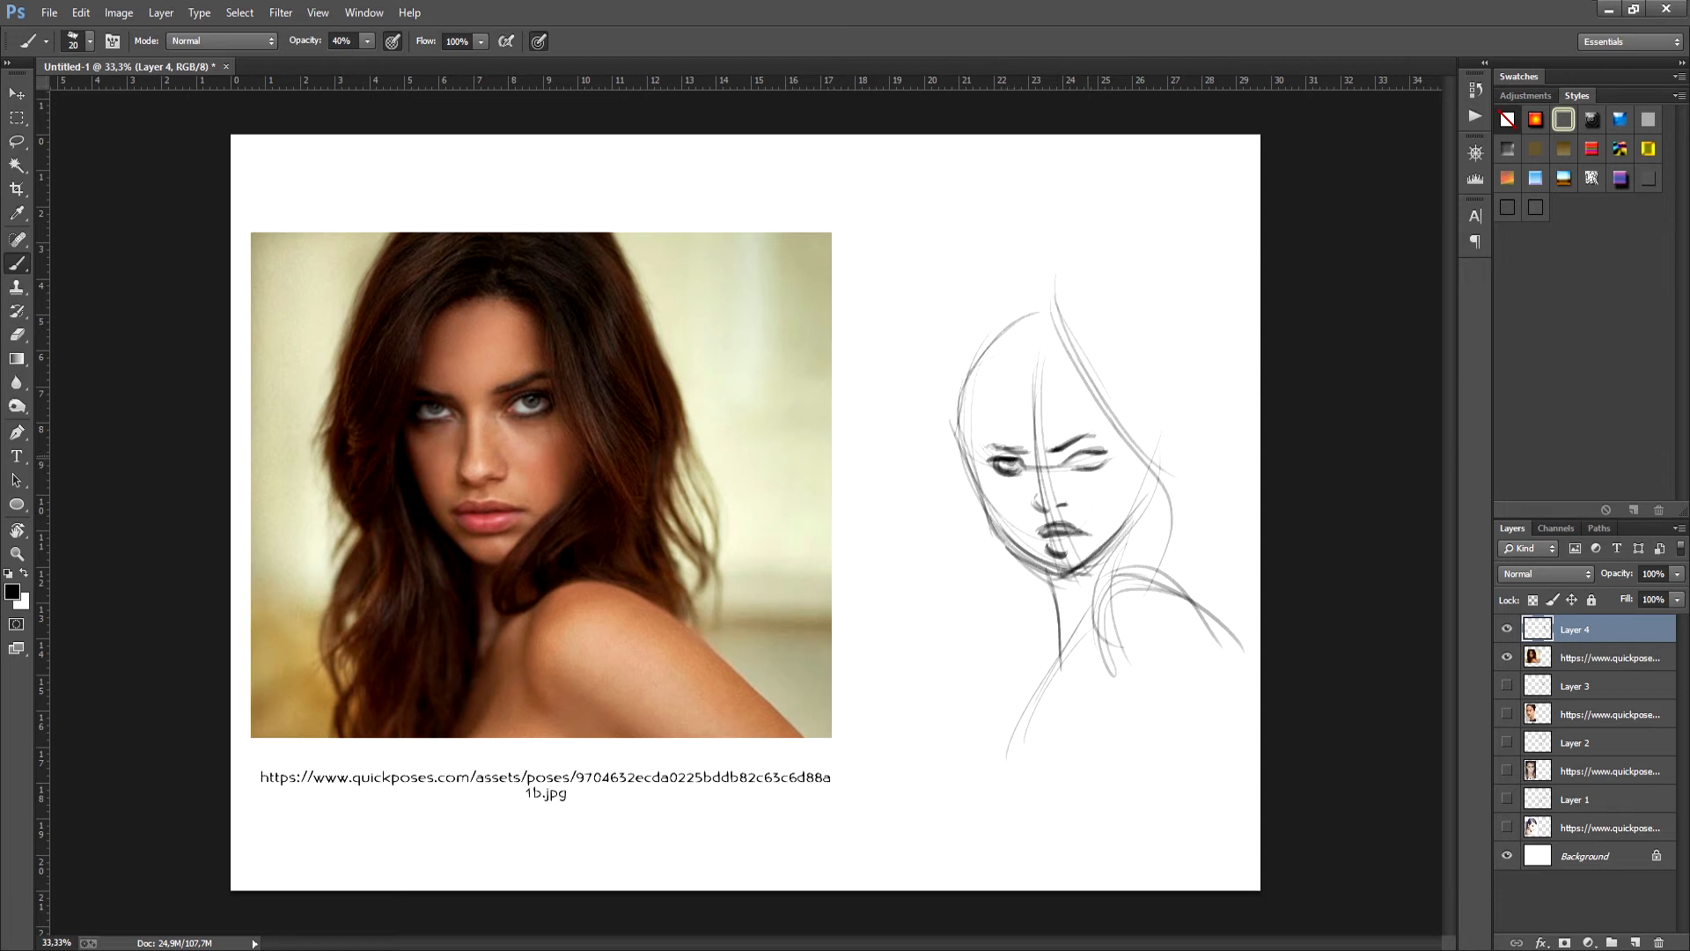
drag(1079, 458, 1089, 463)
- Sketch the hairline down the left side of the face and the outer hair waves falling past the left shoulder
drag(972, 377, 976, 490)
mouse_move(1030, 318)
mouse_down()
mouse_move(966, 435)
mouse_move(975, 498)
mouse_up()
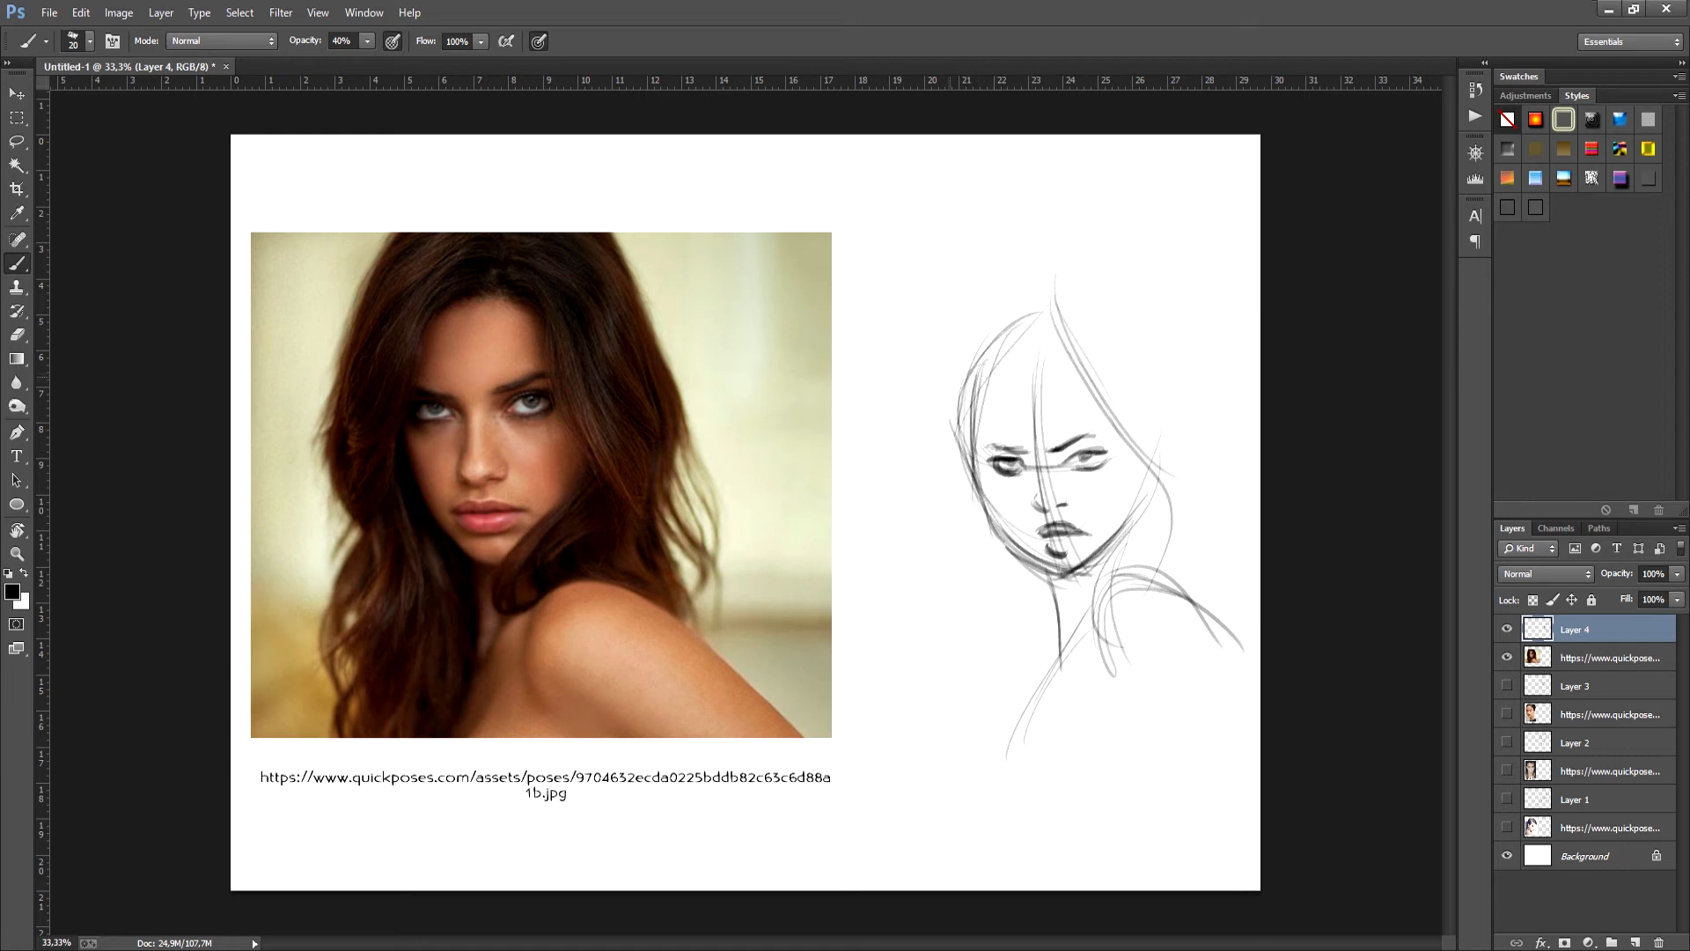
drag(912, 371, 933, 555)
drag(906, 423, 1030, 604)
drag(982, 541, 973, 692)
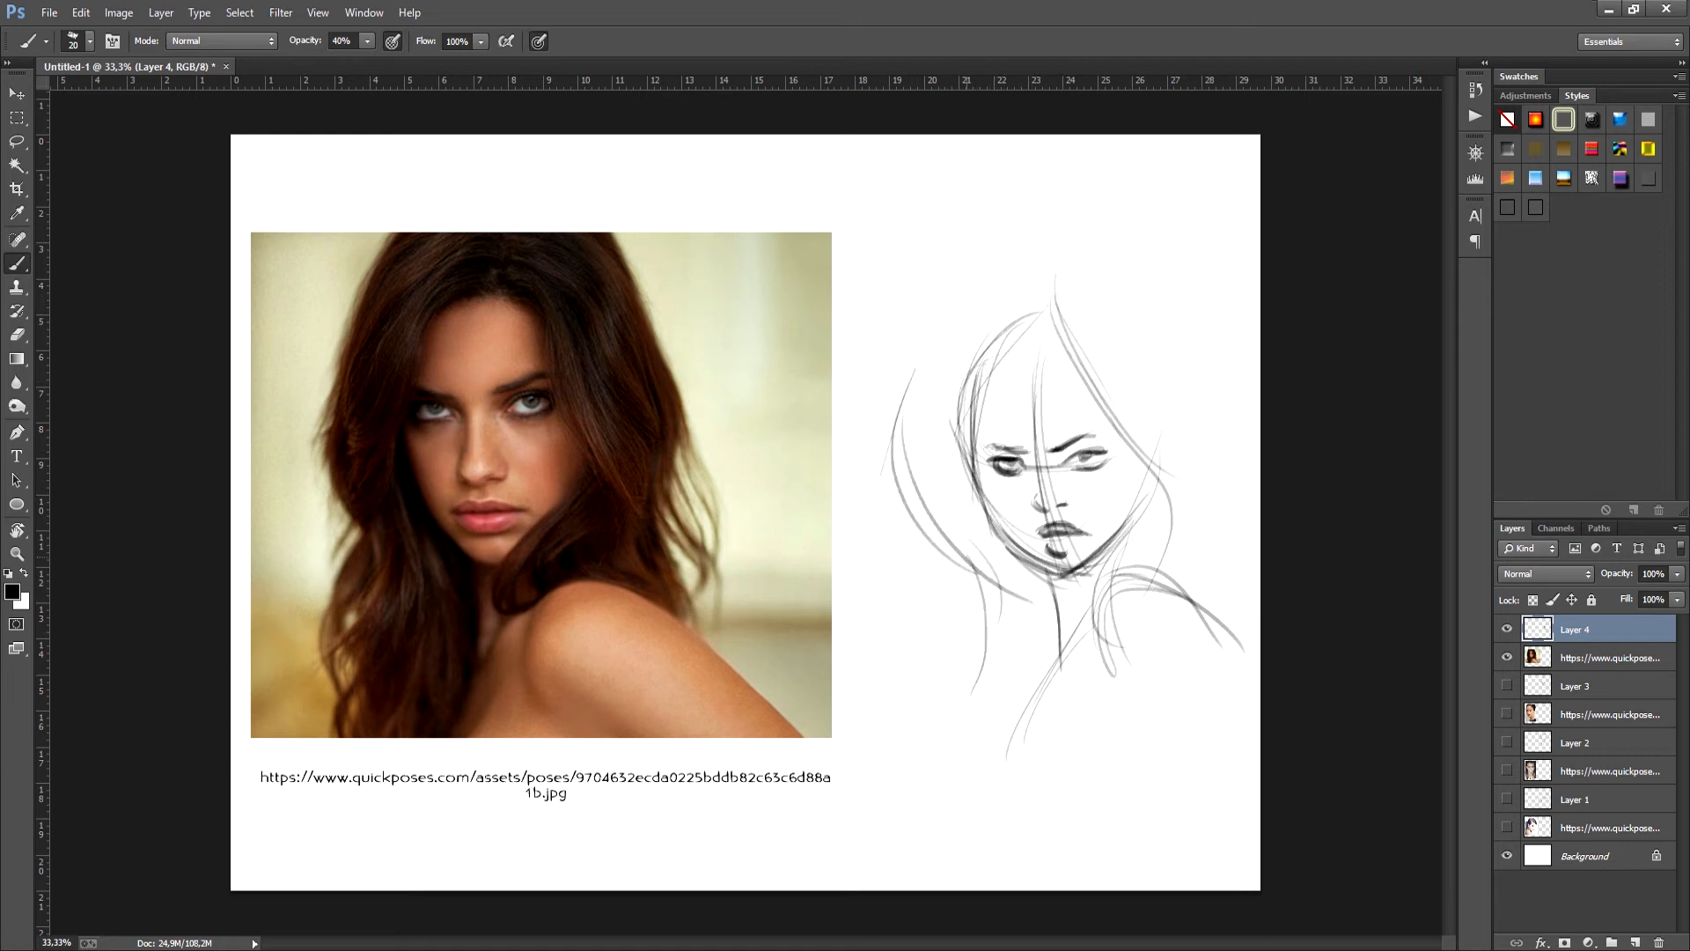
drag(995, 607, 981, 731)
- Outline the crown of the hair and its full outer contour curving down the right side to the shoulder
mouse_move(1039, 300)
mouse_down()
mouse_move(909, 471)
mouse_move(911, 519)
mouse_move(1166, 435)
mouse_move(1229, 527)
mouse_up()
drag(1092, 304, 1222, 560)
drag(1224, 460, 1199, 605)
drag(1212, 547, 1197, 621)
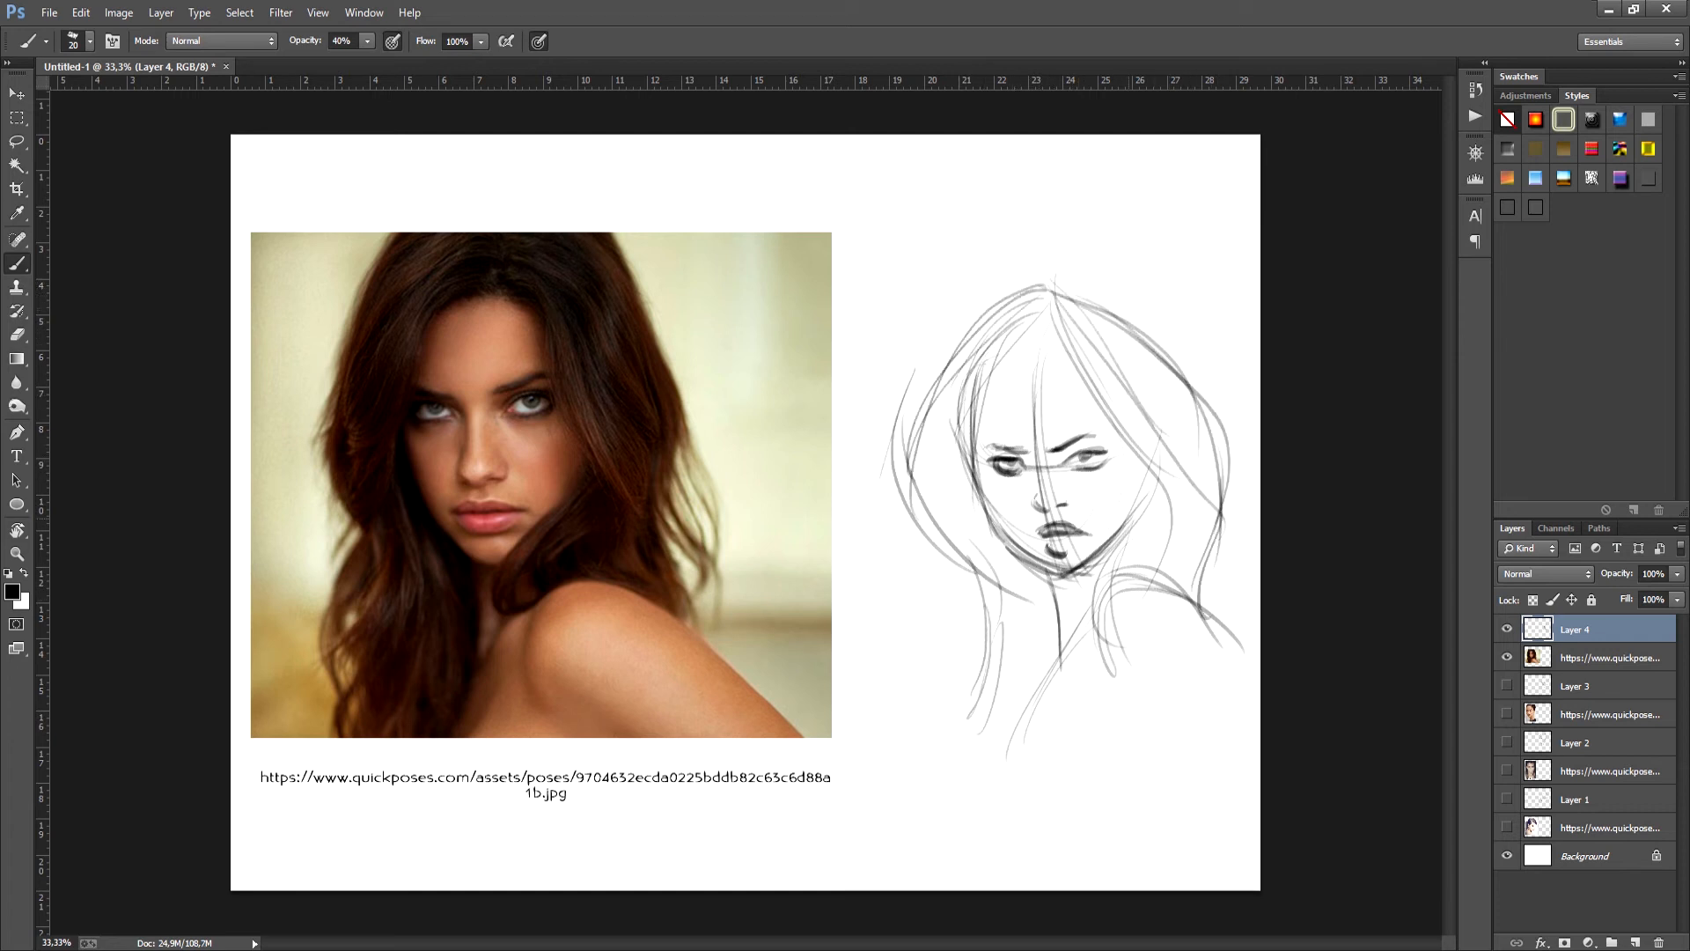
- Add hair strands from the parting along the forehead and darken the lock sweeping across the right side
drag(1030, 338, 1001, 357)
drag(1043, 301, 1088, 410)
drag(1046, 332, 1180, 486)
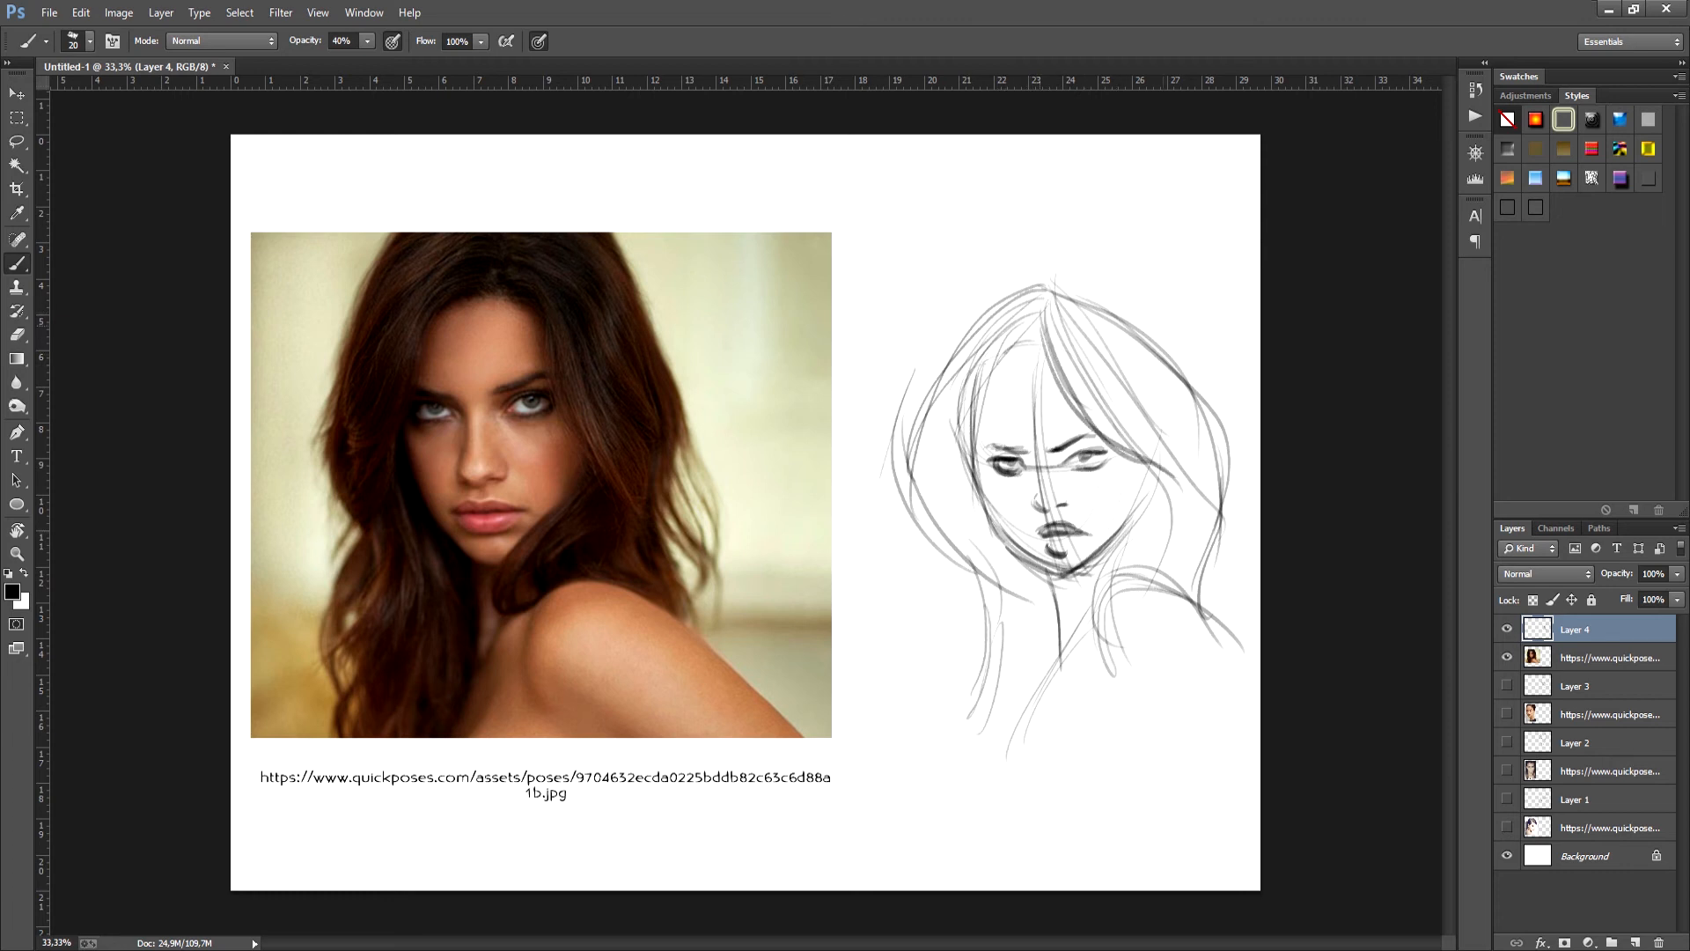
- Darken the cheek and jaw contour on both sides and add a hair strand curving down beside the neck
mouse_move(979, 476)
mouse_down()
mouse_move(993, 537)
mouse_move(1055, 577)
mouse_move(1076, 582)
mouse_move(1109, 539)
mouse_up()
mouse_move(1077, 575)
mouse_down()
mouse_move(1127, 514)
mouse_move(1135, 458)
mouse_up()
mouse_move(1126, 520)
mouse_down()
mouse_move(1134, 483)
mouse_move(1123, 541)
mouse_up()
mouse_move(1149, 461)
mouse_down()
mouse_move(1106, 550)
mouse_move(1104, 696)
mouse_up()
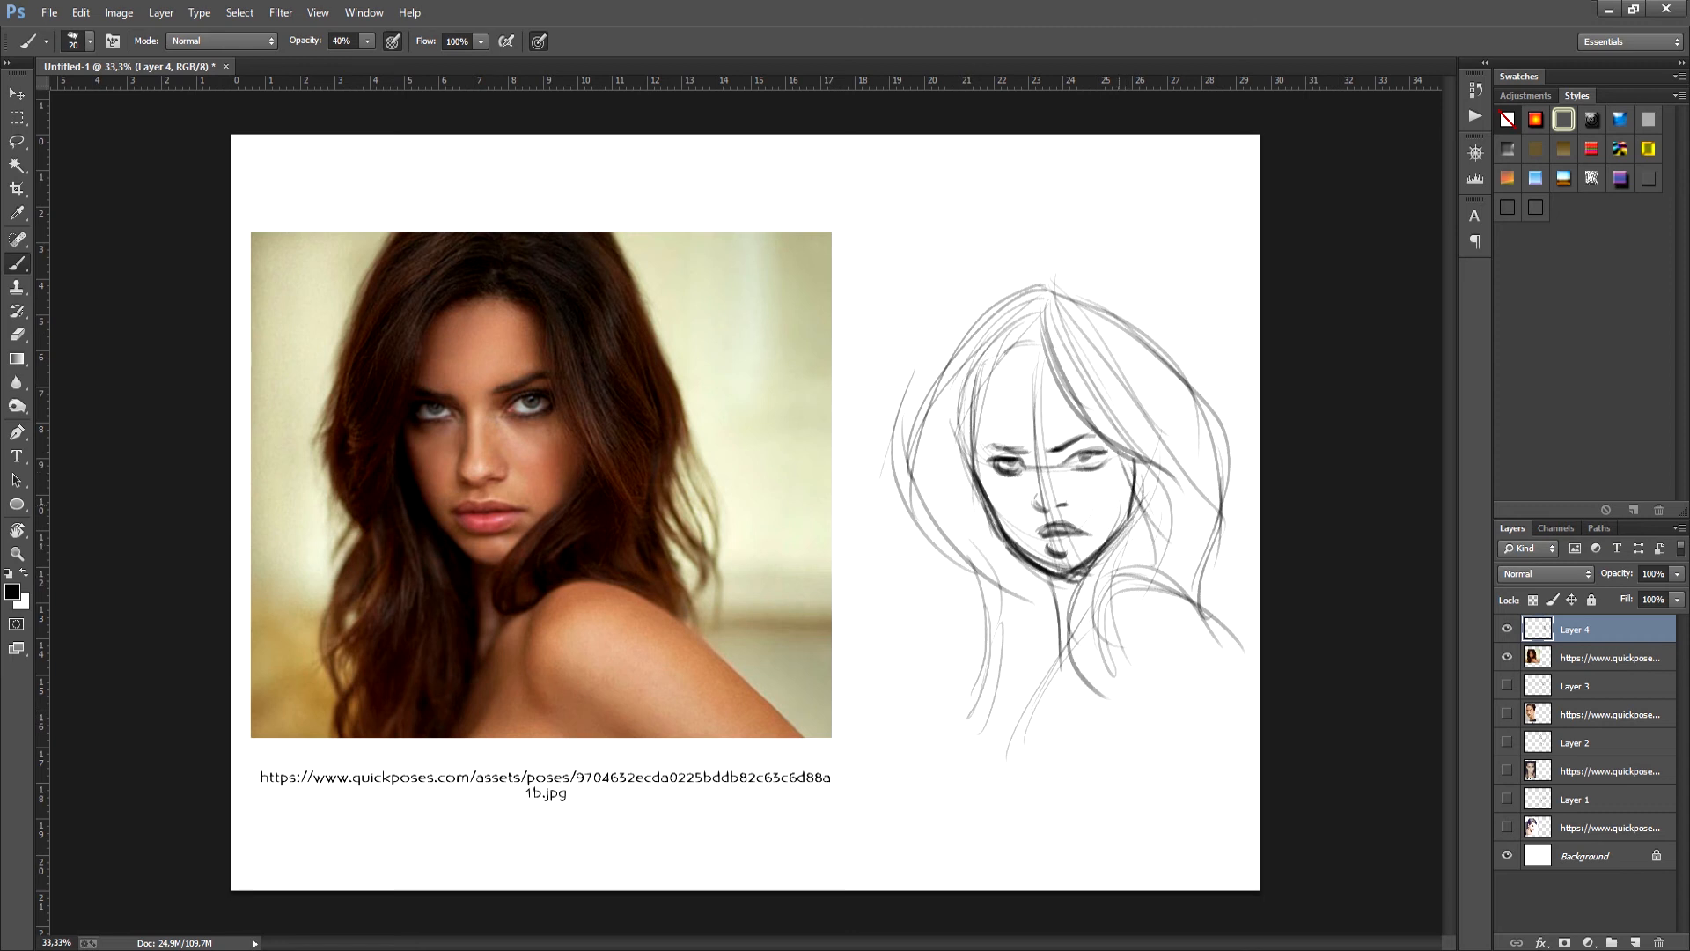
- Darken the eyebrows, eyes and upper lip to strengthen the facial expression
drag(986, 451, 1111, 453)
drag(1042, 536, 1076, 532)
drag(1040, 534, 1053, 530)
mouse_move(1074, 424)
mouse_down()
mouse_move(983, 482)
mouse_move(1130, 440)
mouse_up()
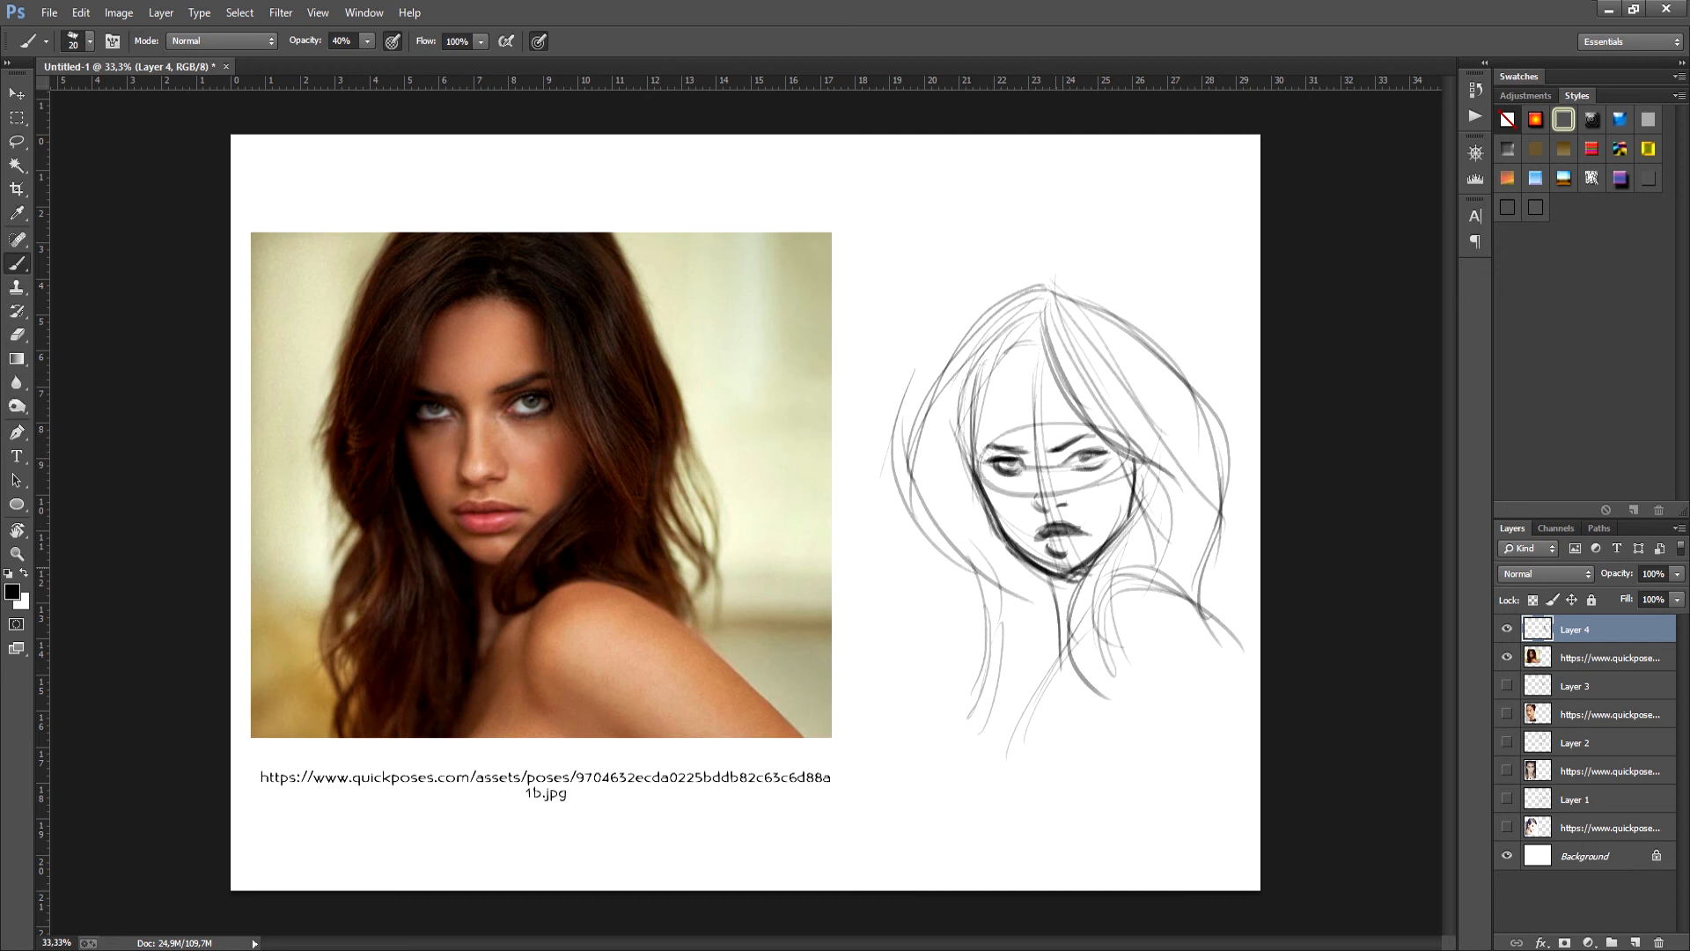
mouse_move(1067, 526)
mouse_down()
mouse_move(1025, 566)
mouse_move(1032, 530)
mouse_move(1070, 558)
mouse_up()
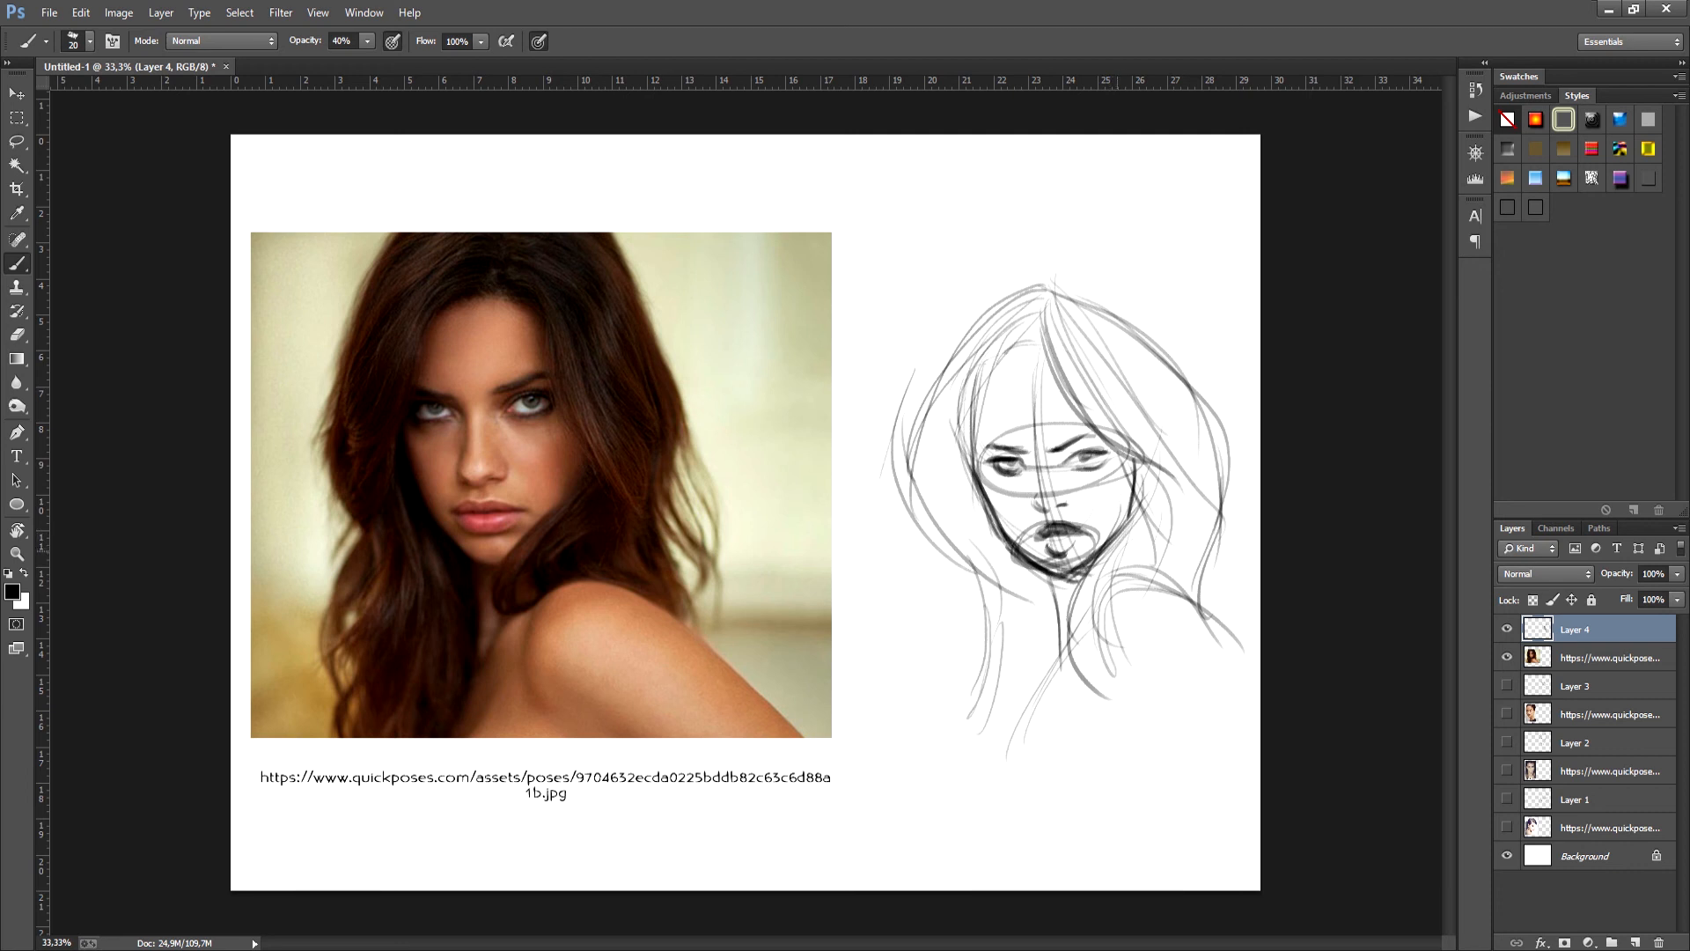
key(ctrl+z)
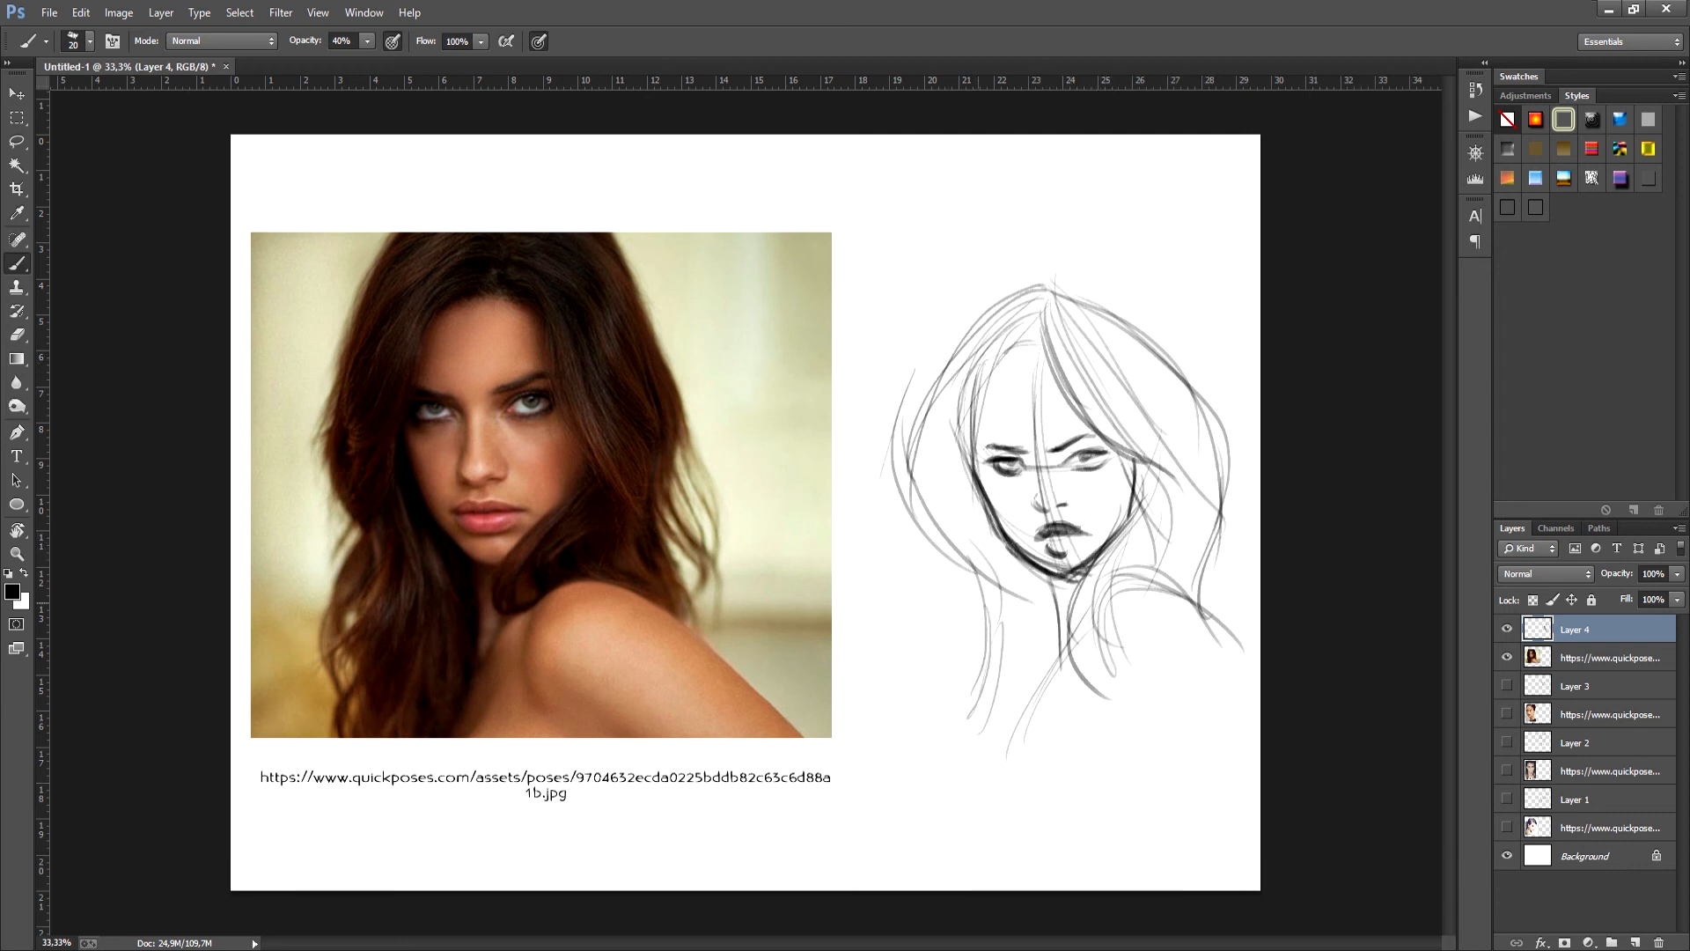
drag(949, 583, 990, 782)
key(ctrl+z)
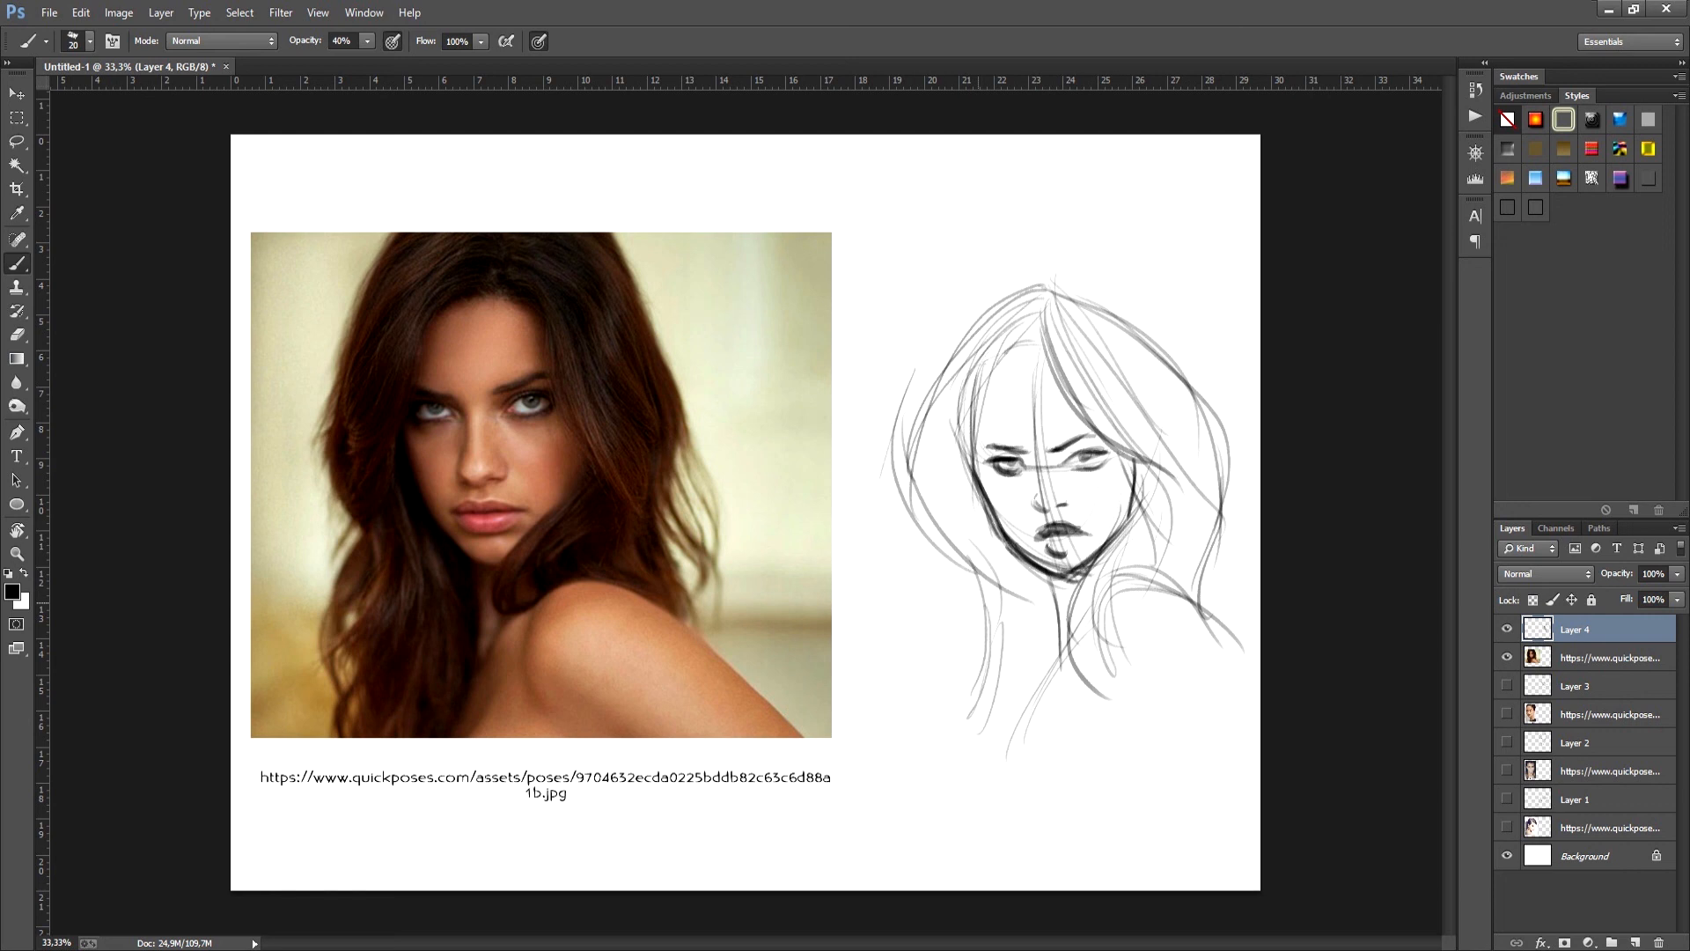